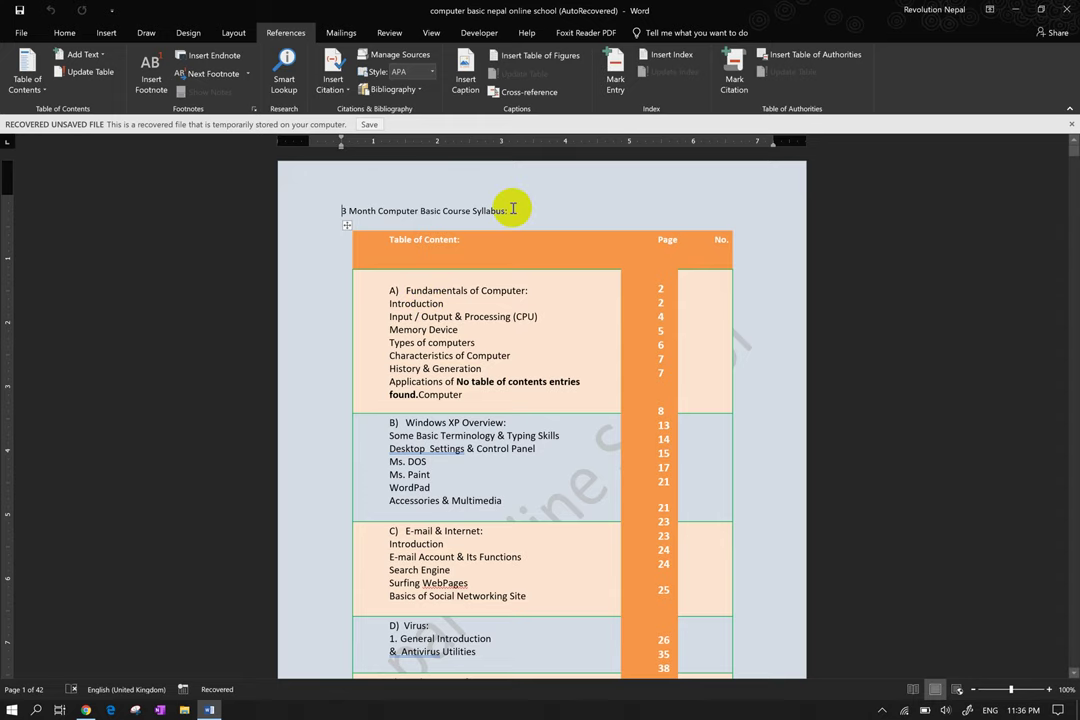
- Select the syllabus title line and show the Table of Contents gallery (Automatic Table 1, 2, Manual)
left_click_drag(513, 210, 340, 210)
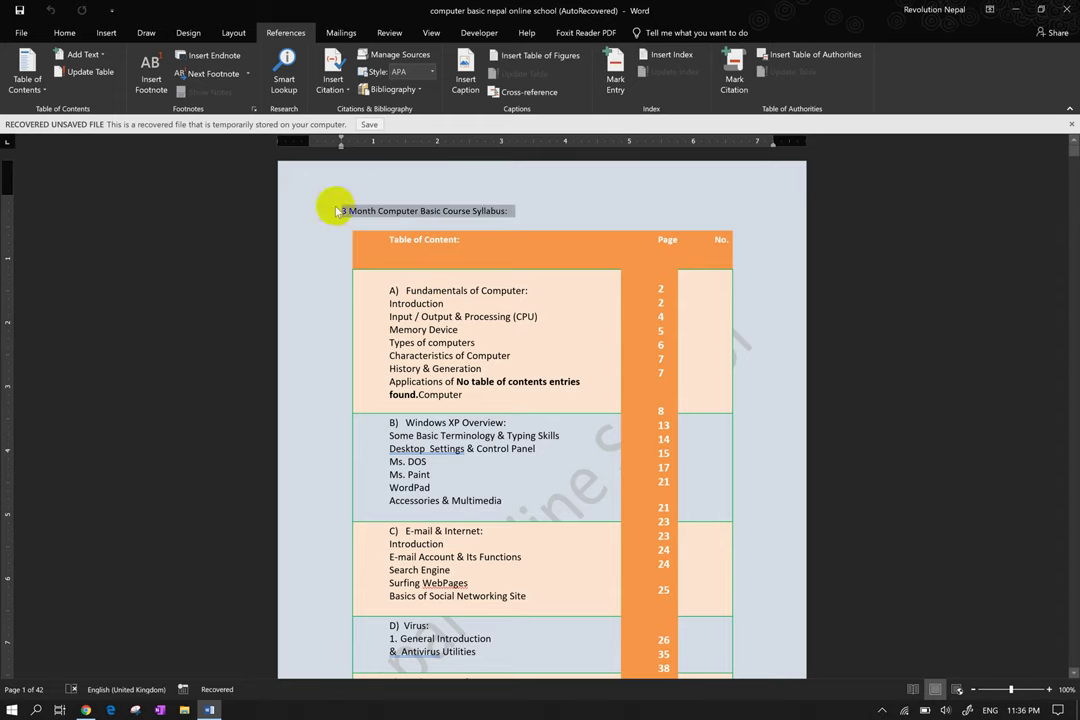
left_click(64, 33)
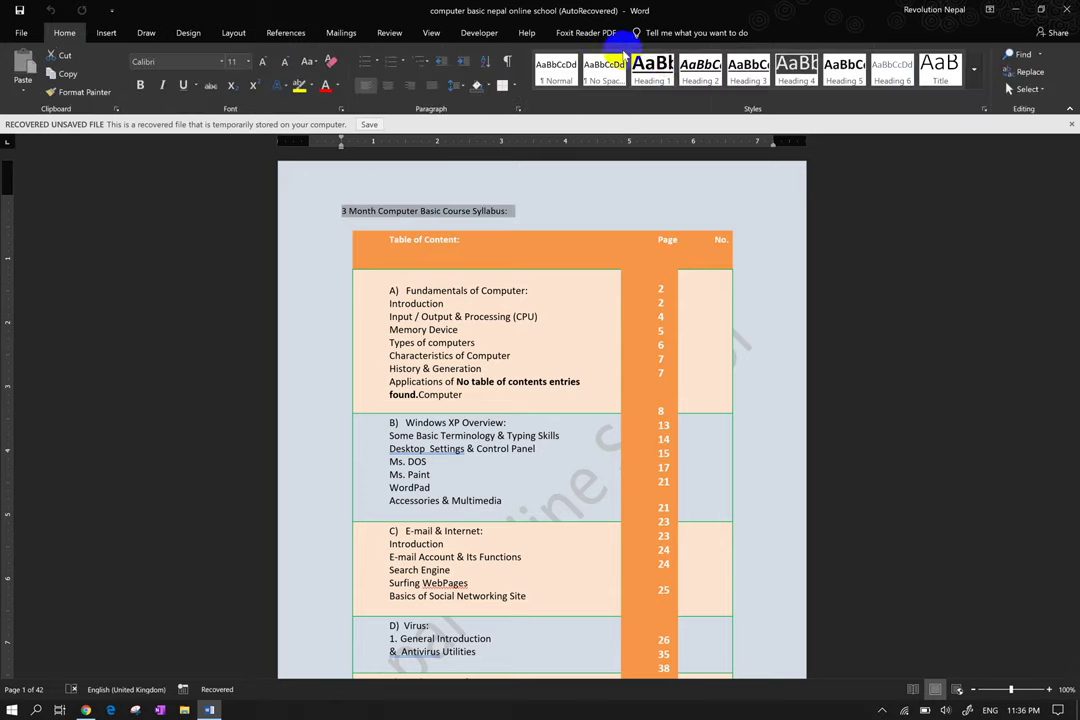
left_click_drag(340, 210, 513, 210)
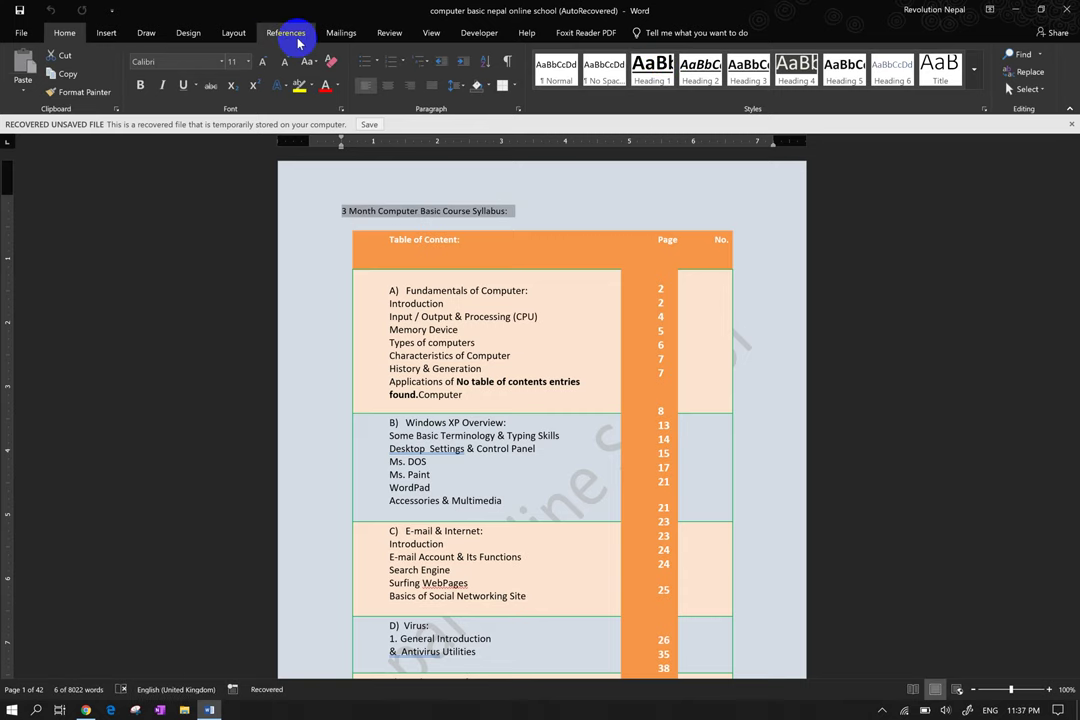
left_click(293, 36)
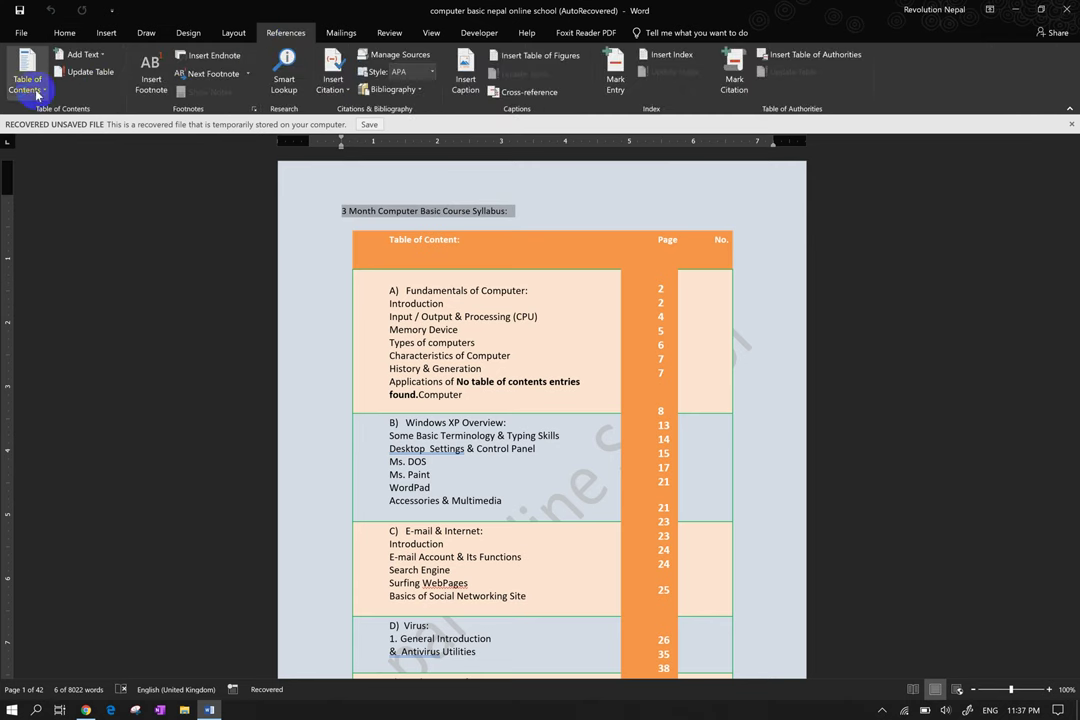
left_click(24, 86)
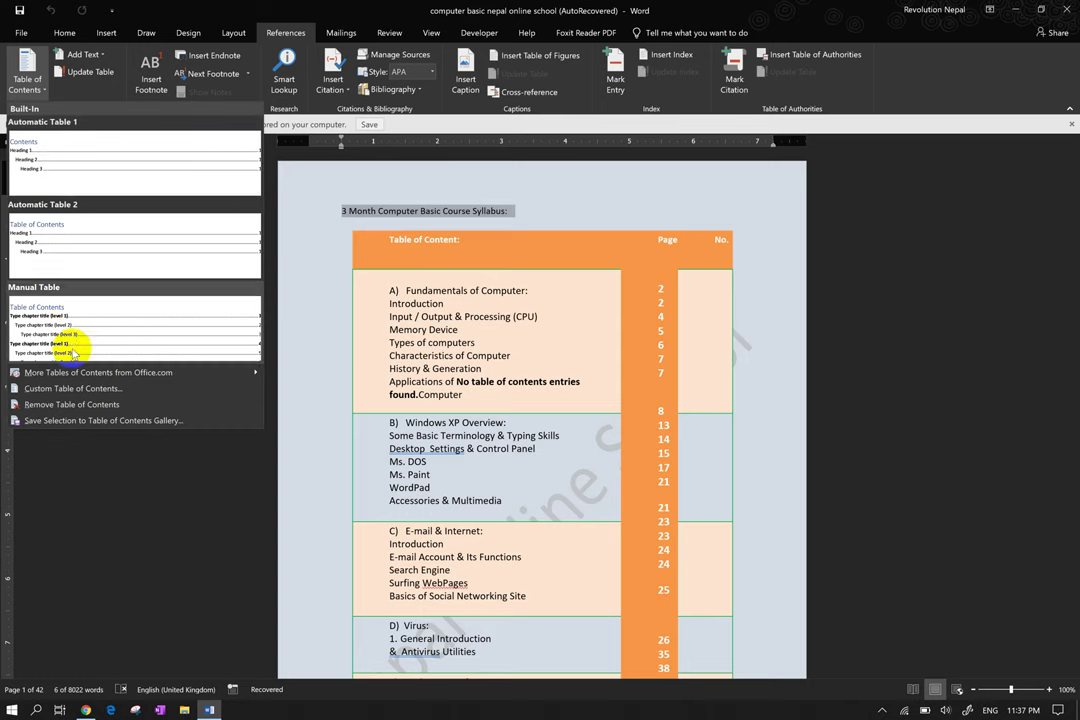
- From Custom Table of Contents, open the TOC 5 style in Modify Style (Calibri 11, based on Normal)
left_click(74, 389)
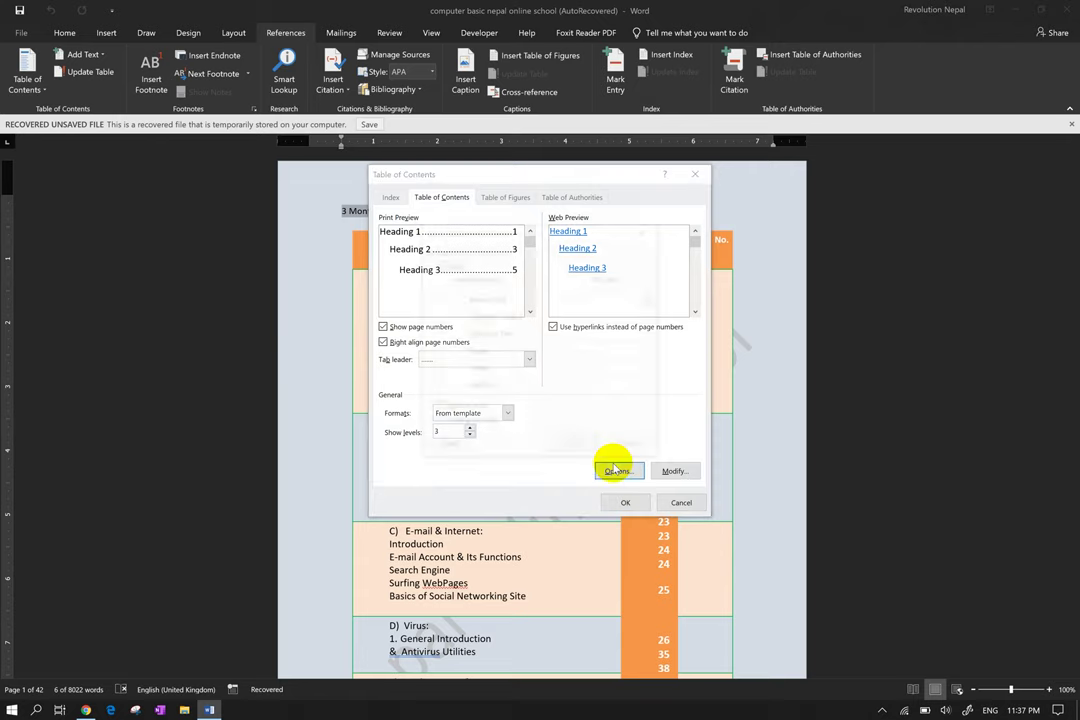
left_click(617, 470)
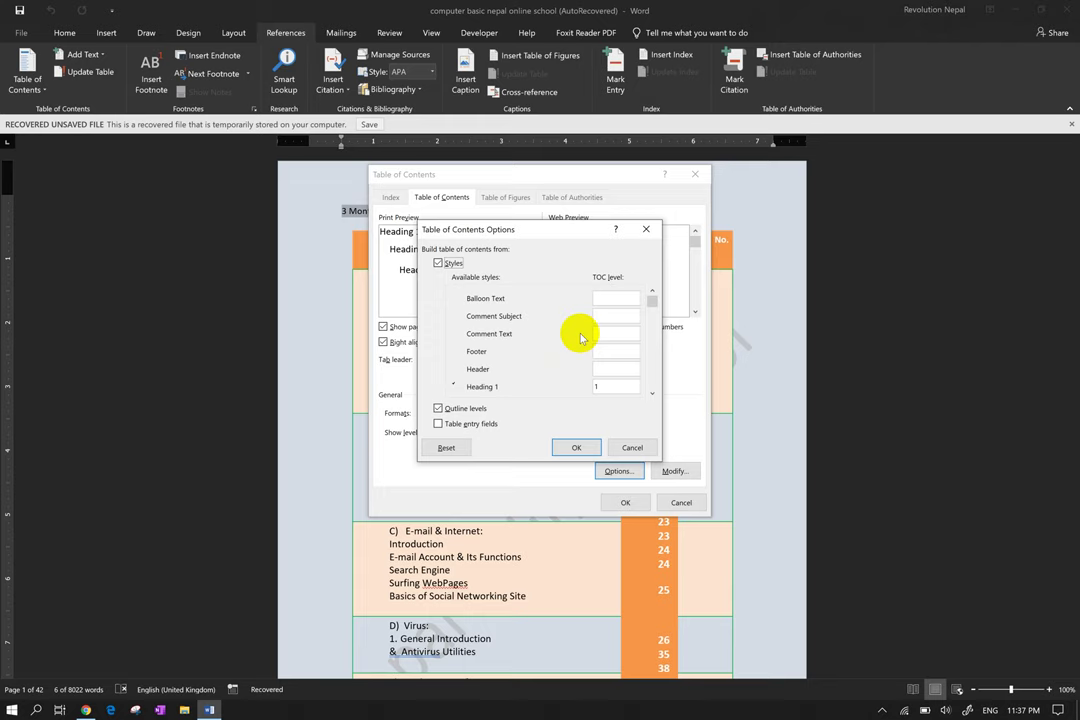
left_click(575, 450)
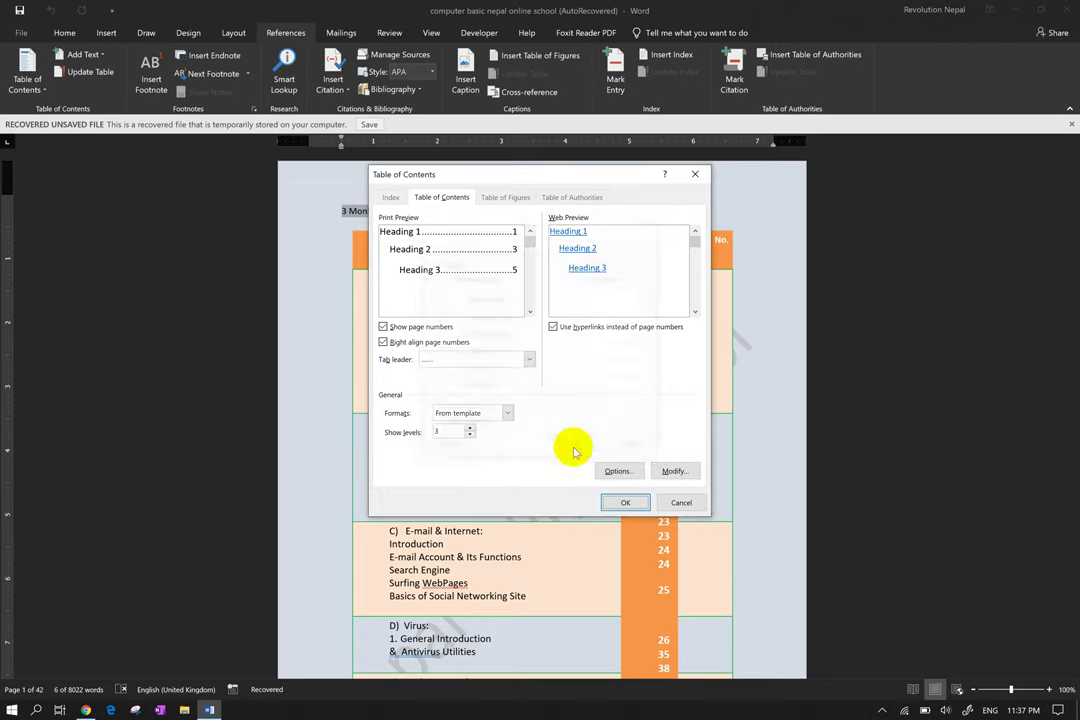
left_click(673, 476)
left_click(480, 318)
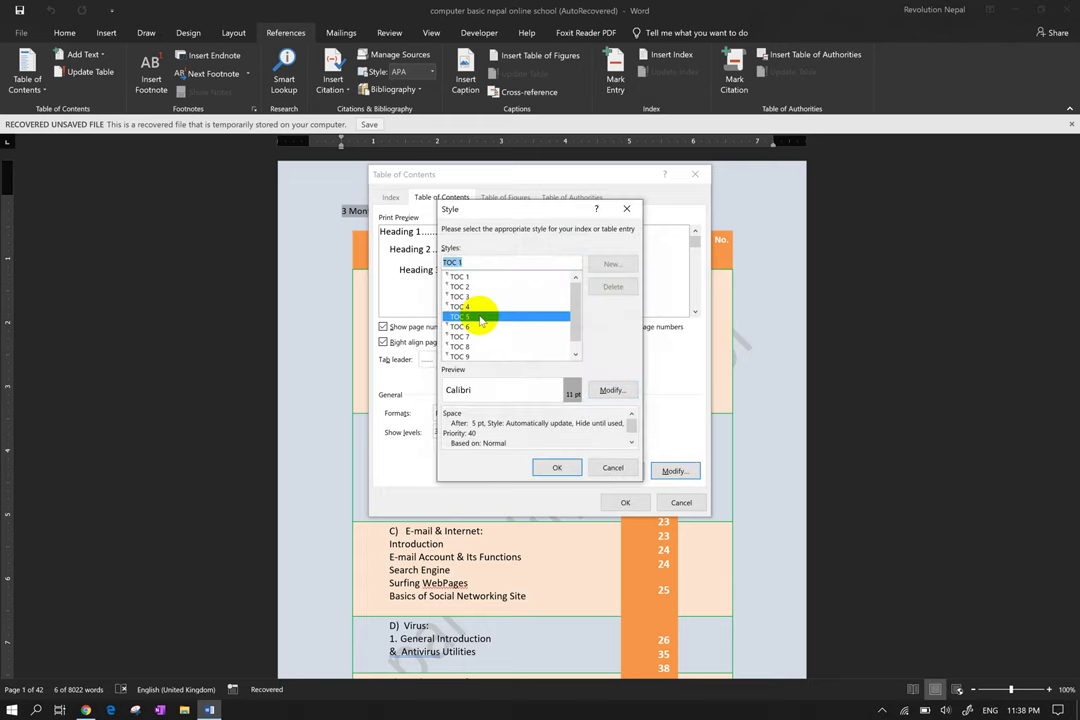
left_click(612, 390)
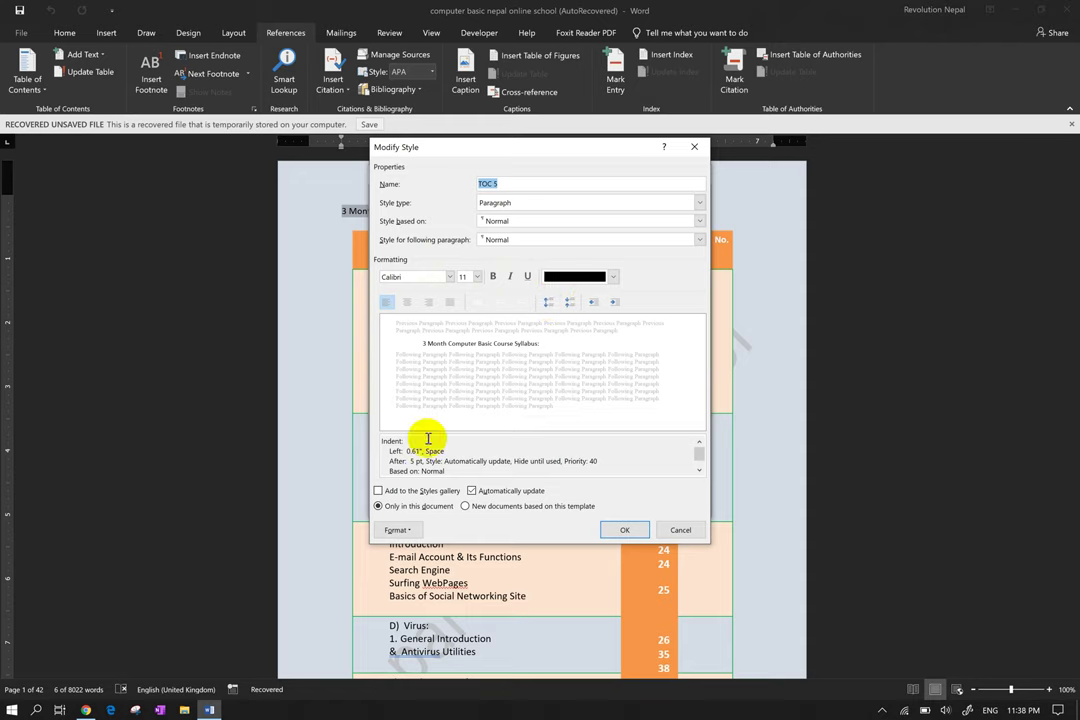
- Check TOC 5's font and Advanced character spacing, then confirm back to the Table of Contents dialog
left_click(400, 531)
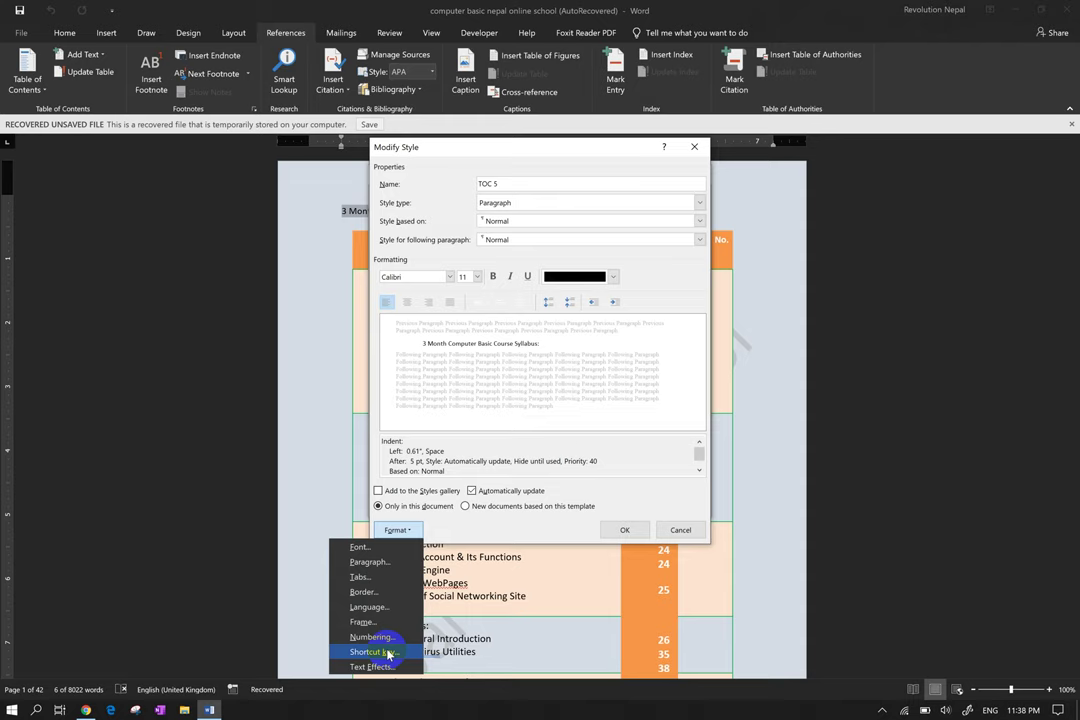
left_click(362, 548)
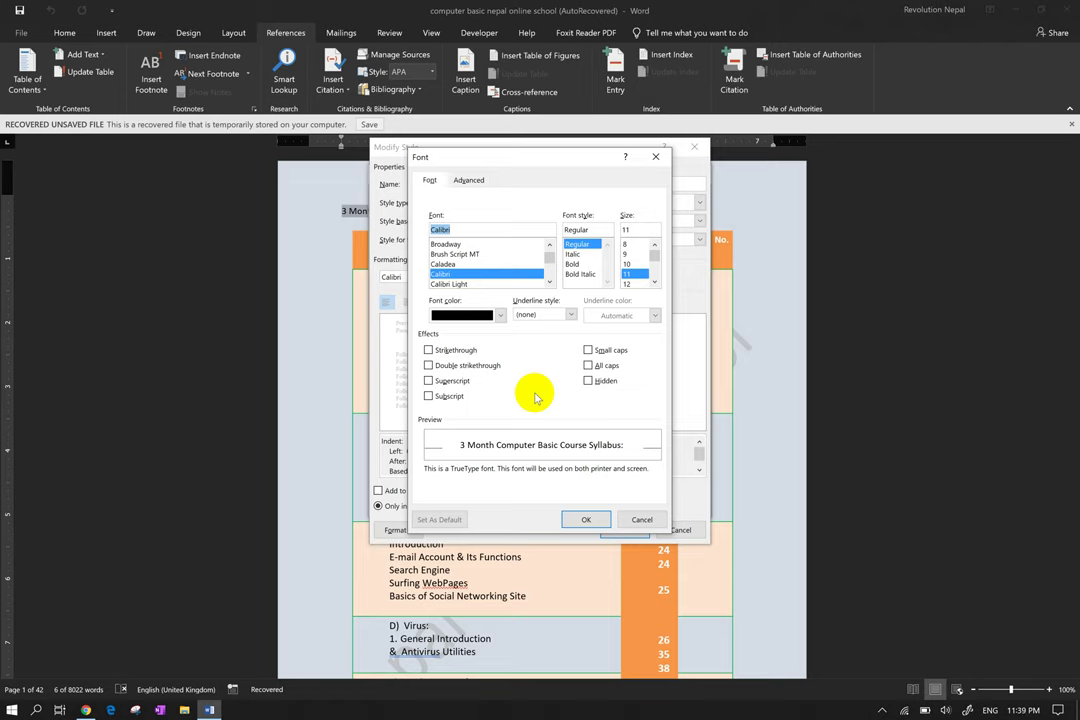
left_click(478, 180)
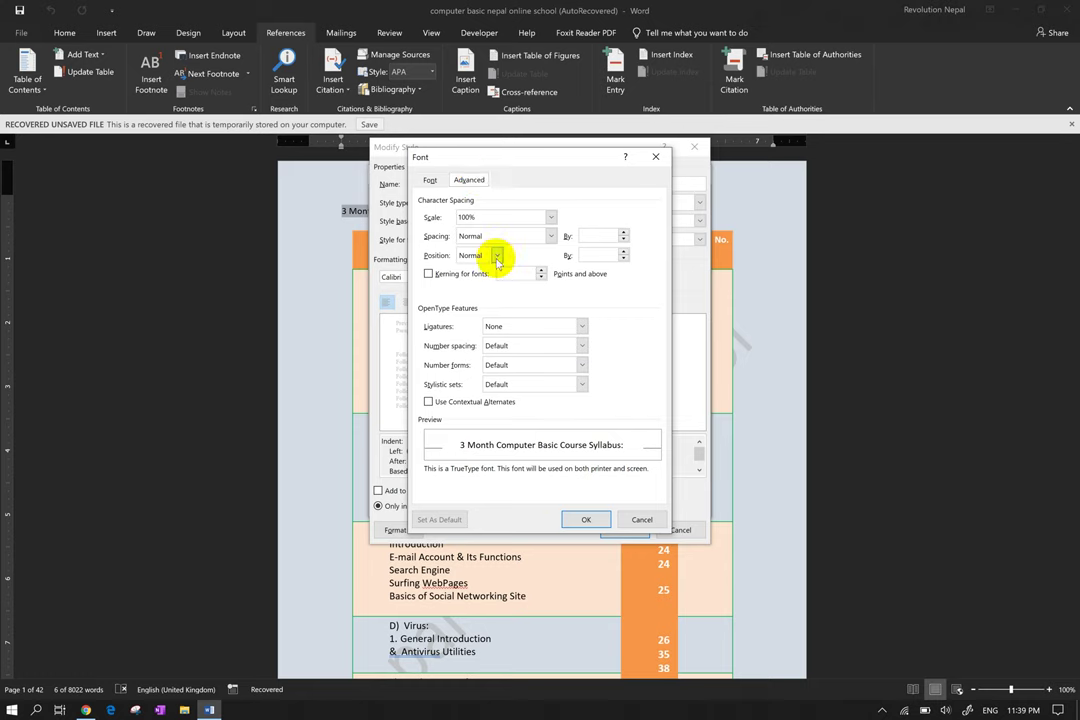
left_click(580, 520)
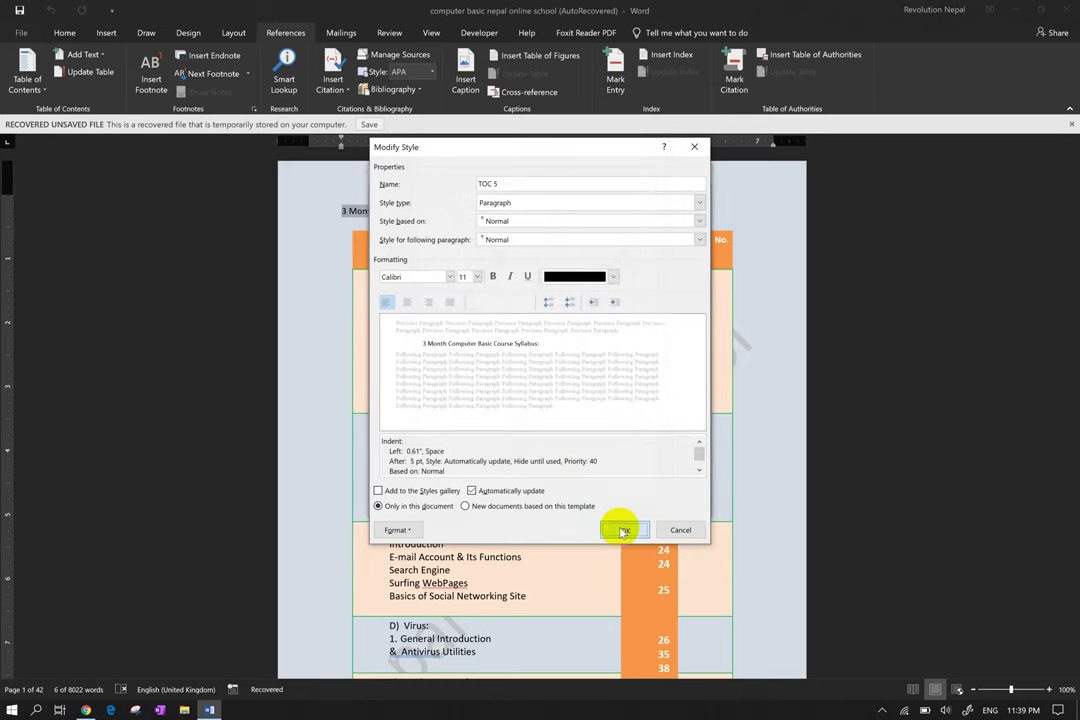
left_click(619, 529)
- Apply the custom table of contents, replacing the existing one and dismissing the heading notice
left_click(555, 473)
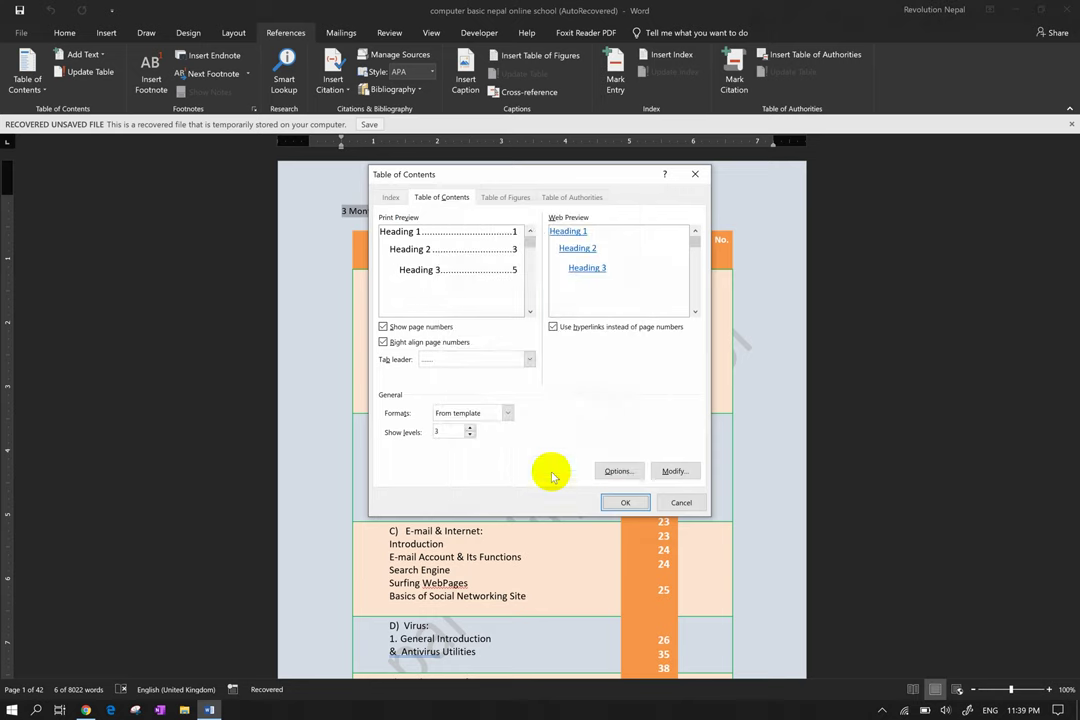
left_click(620, 504)
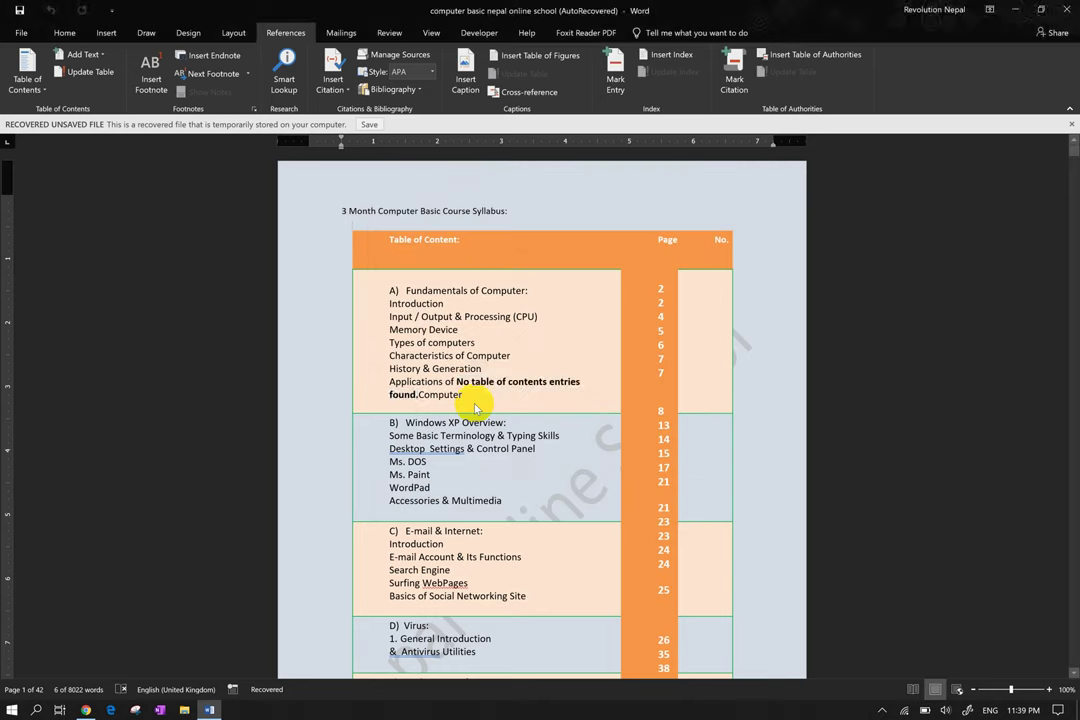
left_click(498, 395)
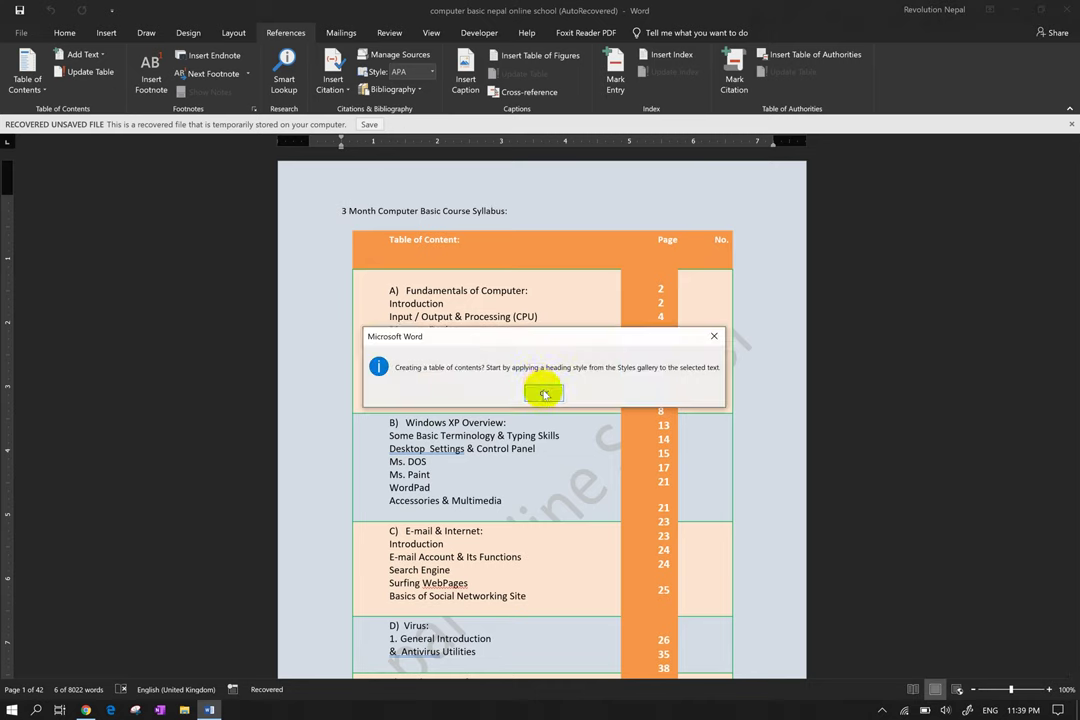
left_click(544, 393)
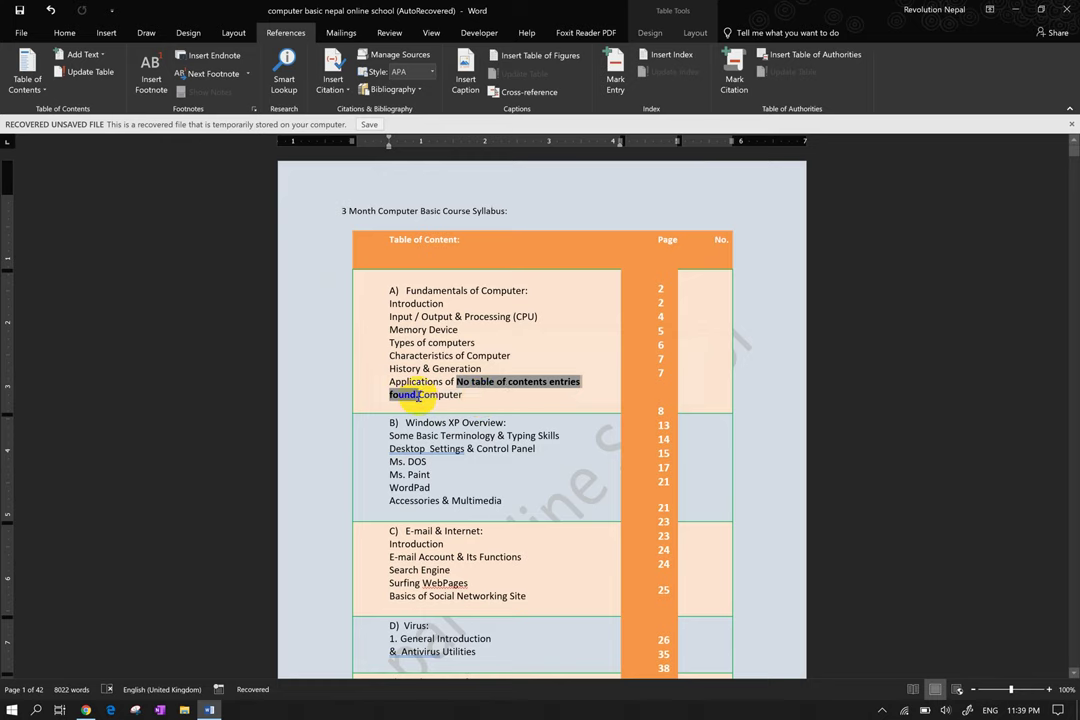
- Delete the stray 'No table of contents entries found.' text so 'Applications of Computer' remains
left_click_drag(388, 395, 419, 400)
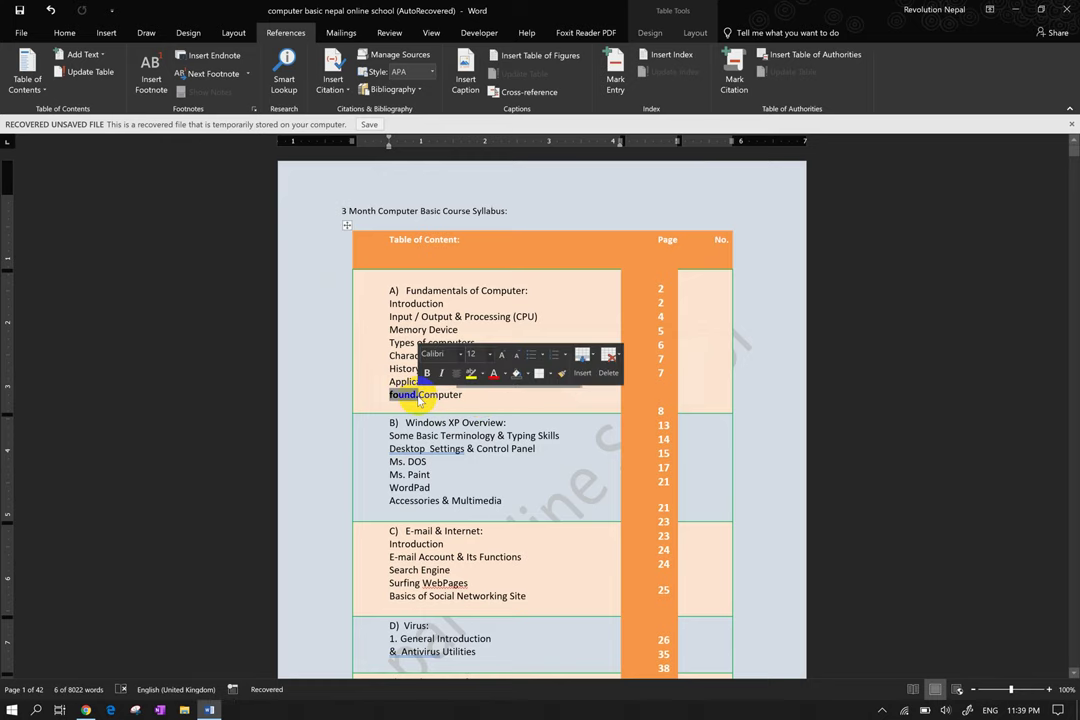
key("Delete")
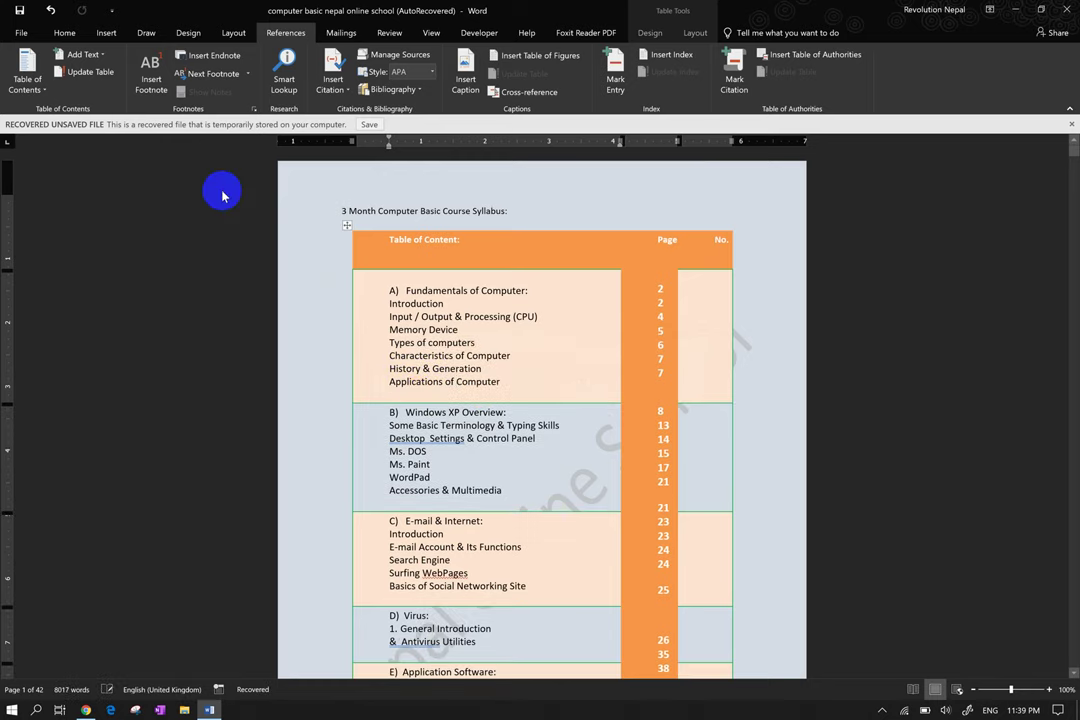
left_click(350, 300)
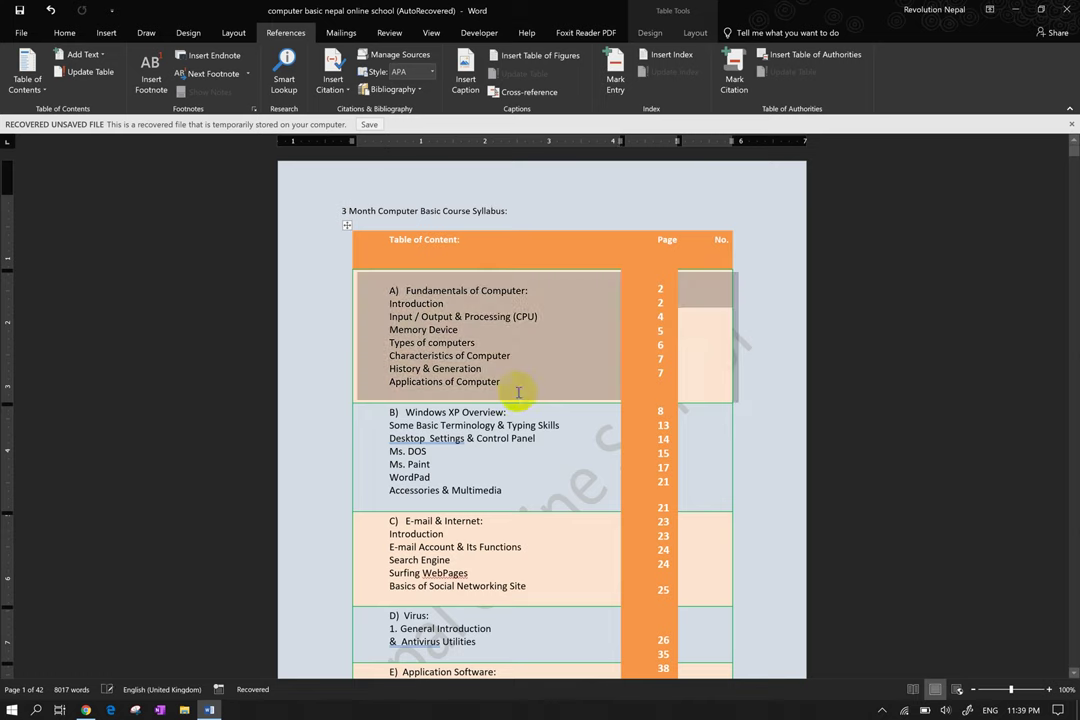
left_click(513, 468)
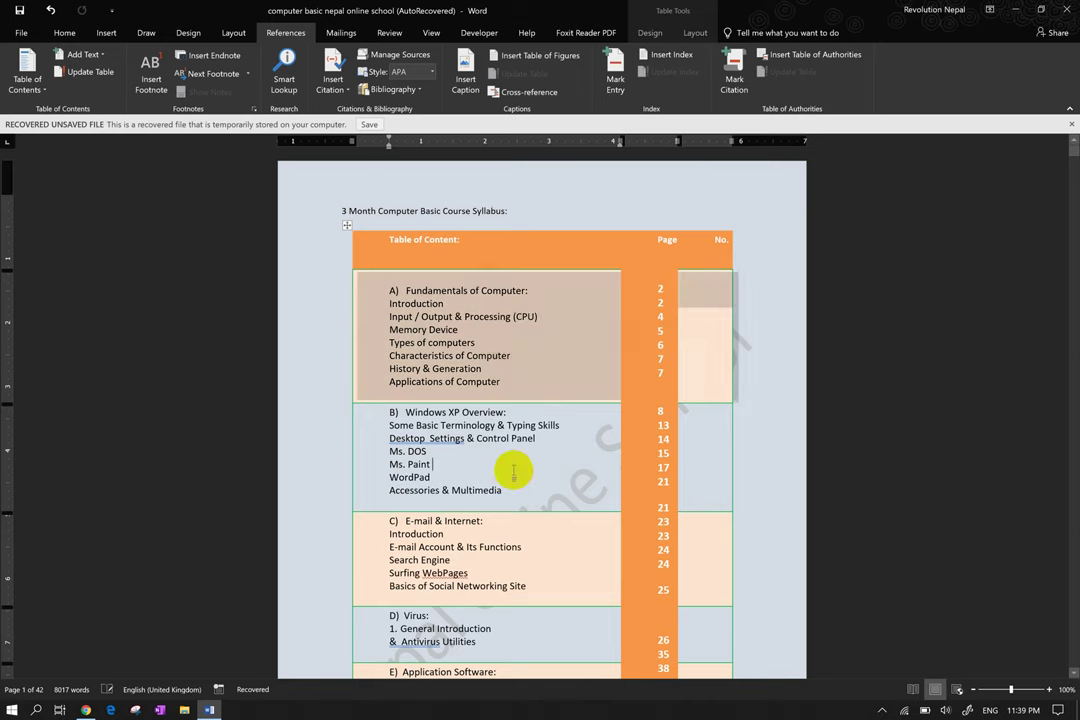
- Run Spelling & Grammar with F7, hear the flagged 'WebPages' read aloud, then close Proofing unchanged
left_click(392, 34)
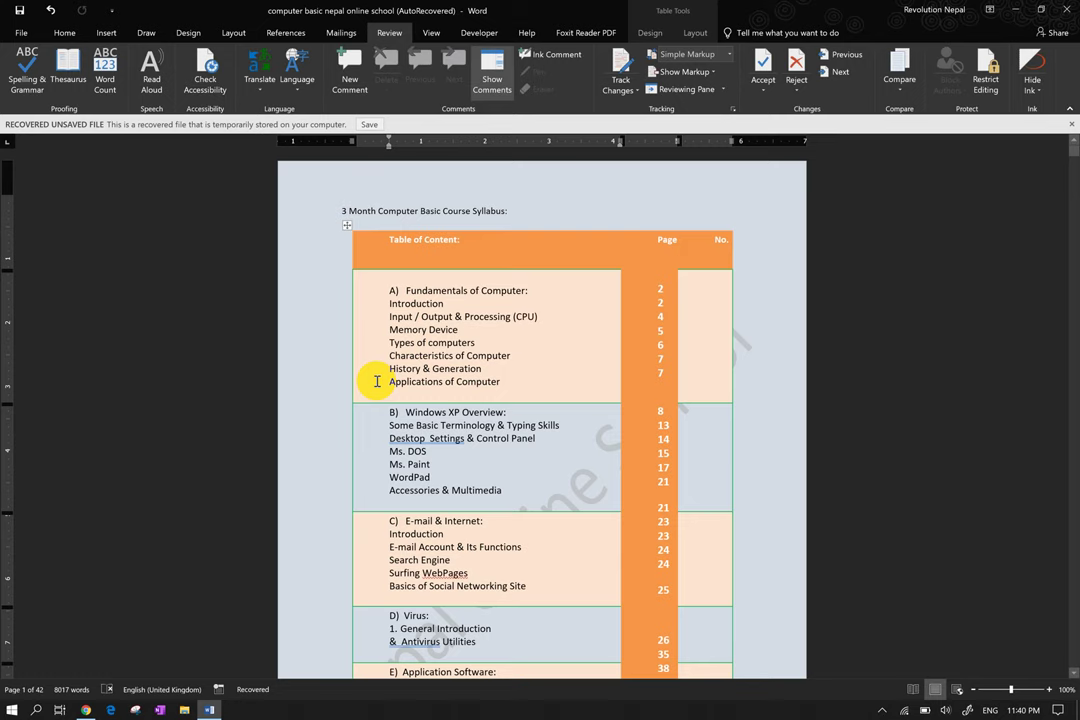
key("F7")
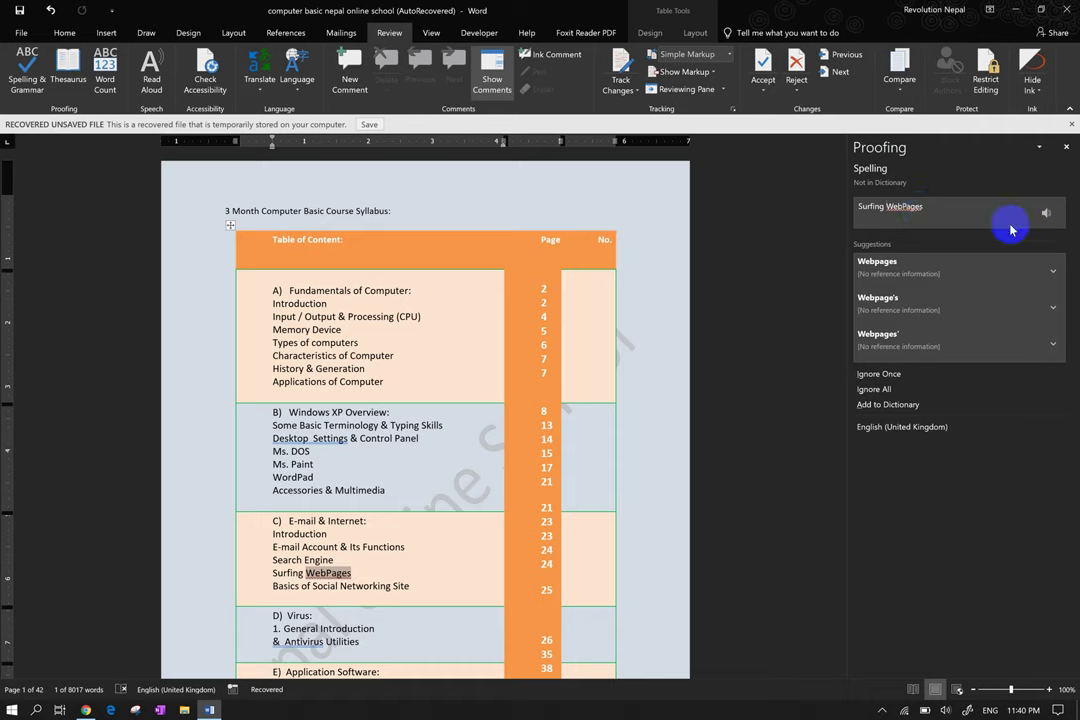
left_click(1045, 215)
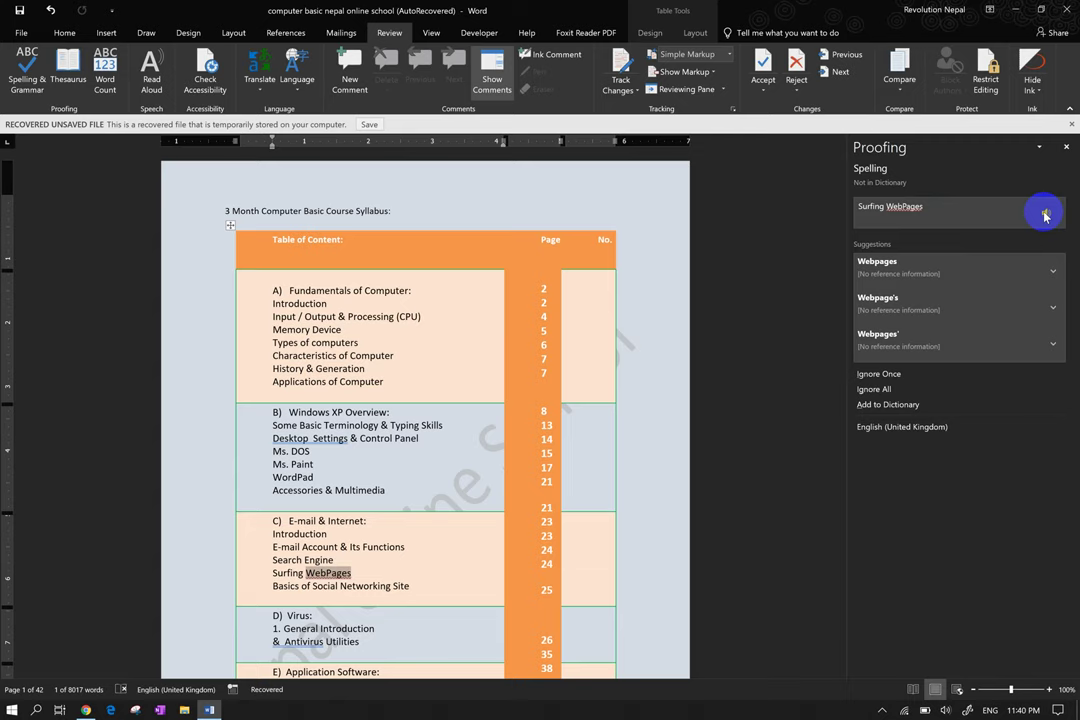
left_click(607, 299)
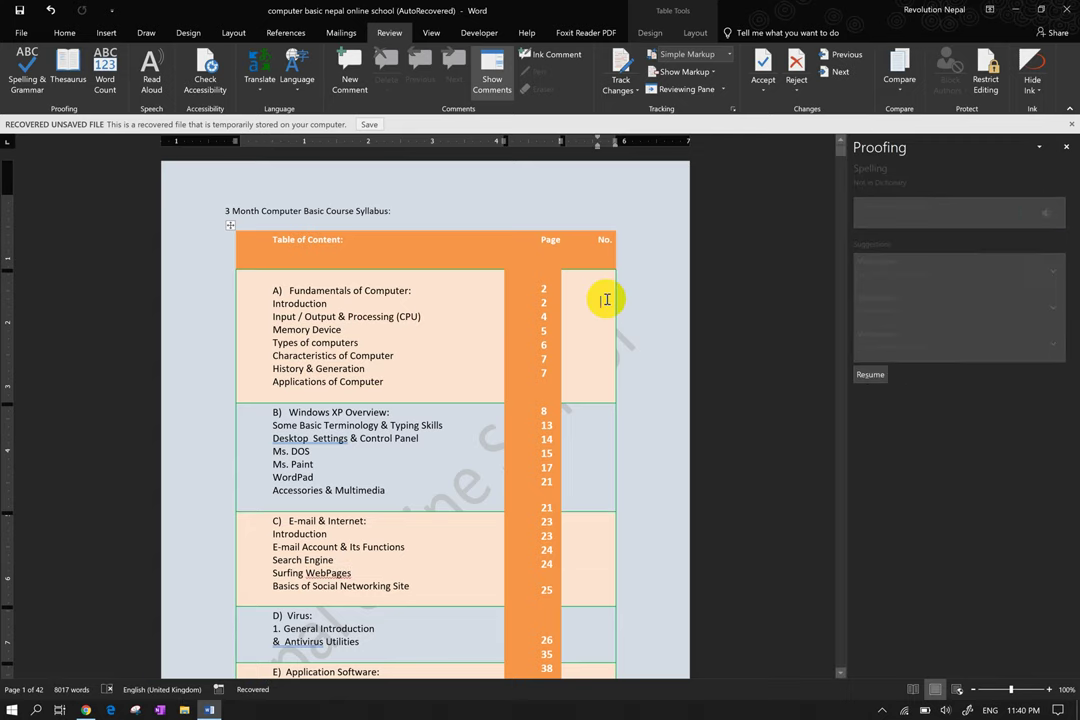
left_click(1066, 147)
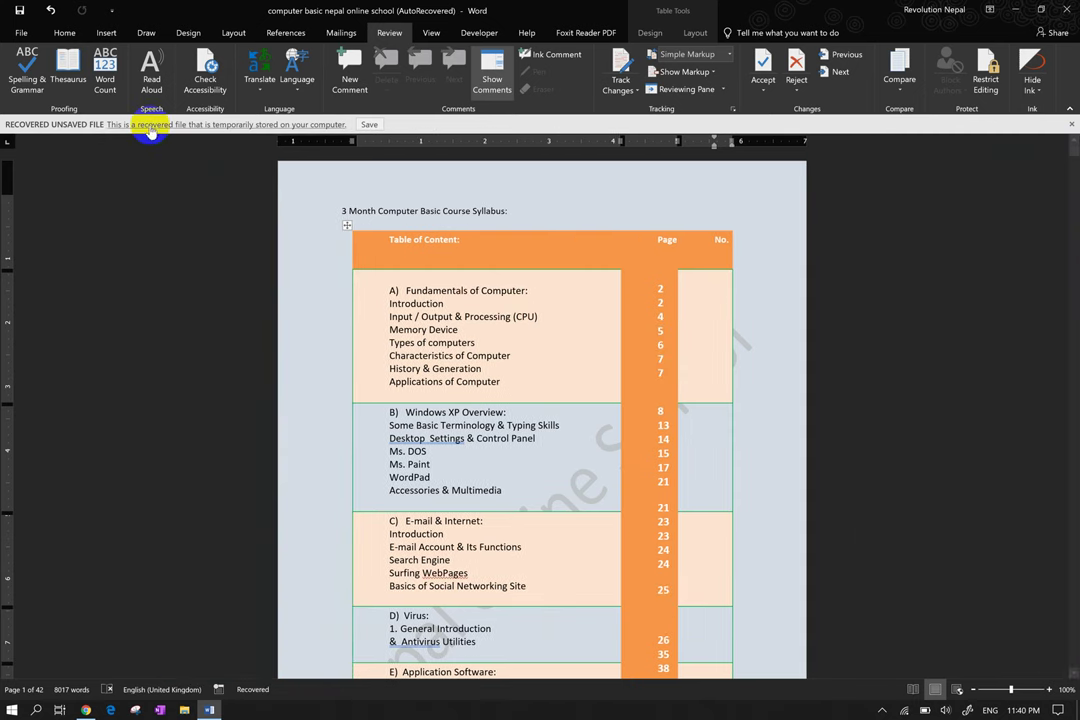
left_click(106, 86)
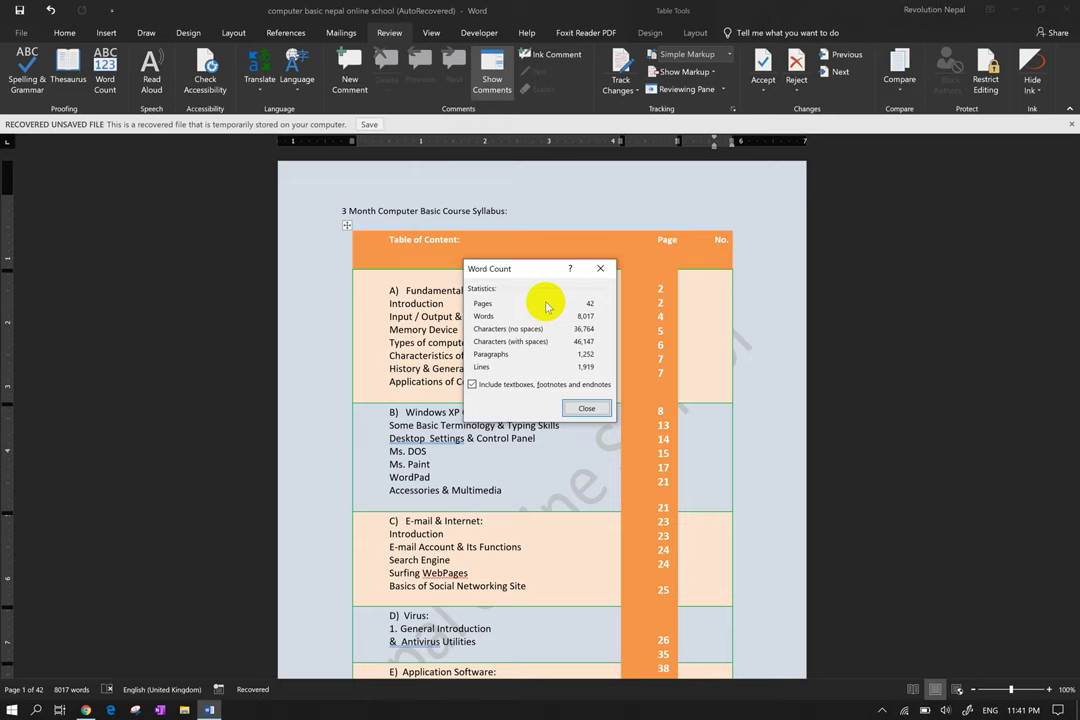
left_click(586, 410)
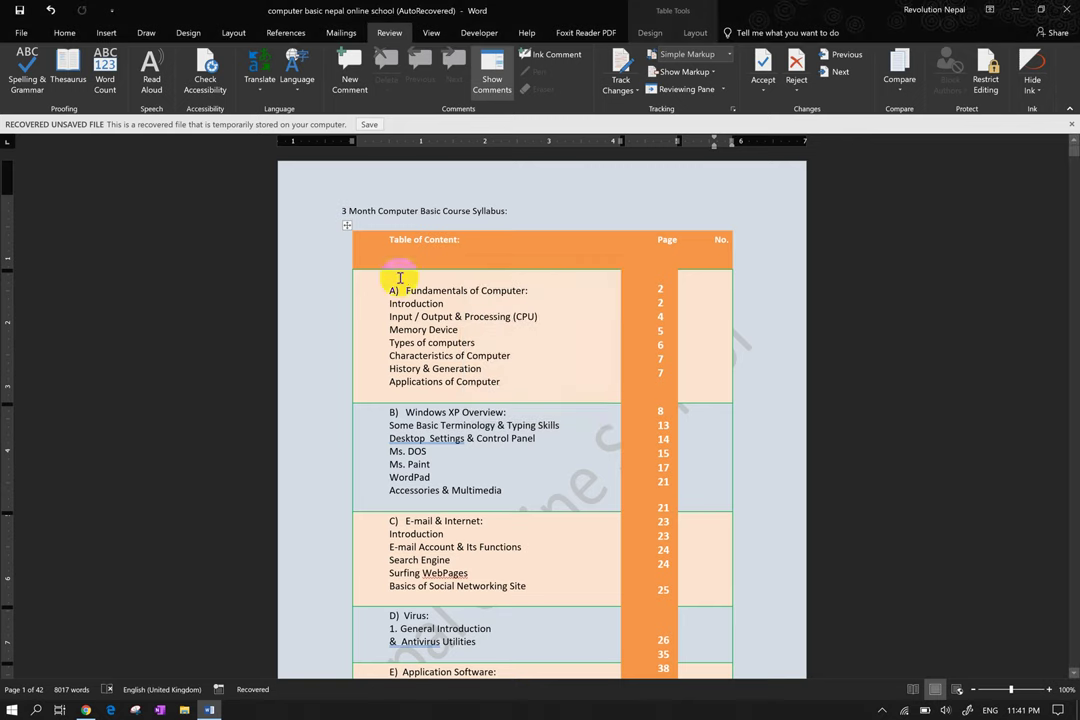
- Read section A's topics aloud, stepping next/previous, pausing, and adjusting the reading speed slider
left_click_drag(396, 290, 501, 381)
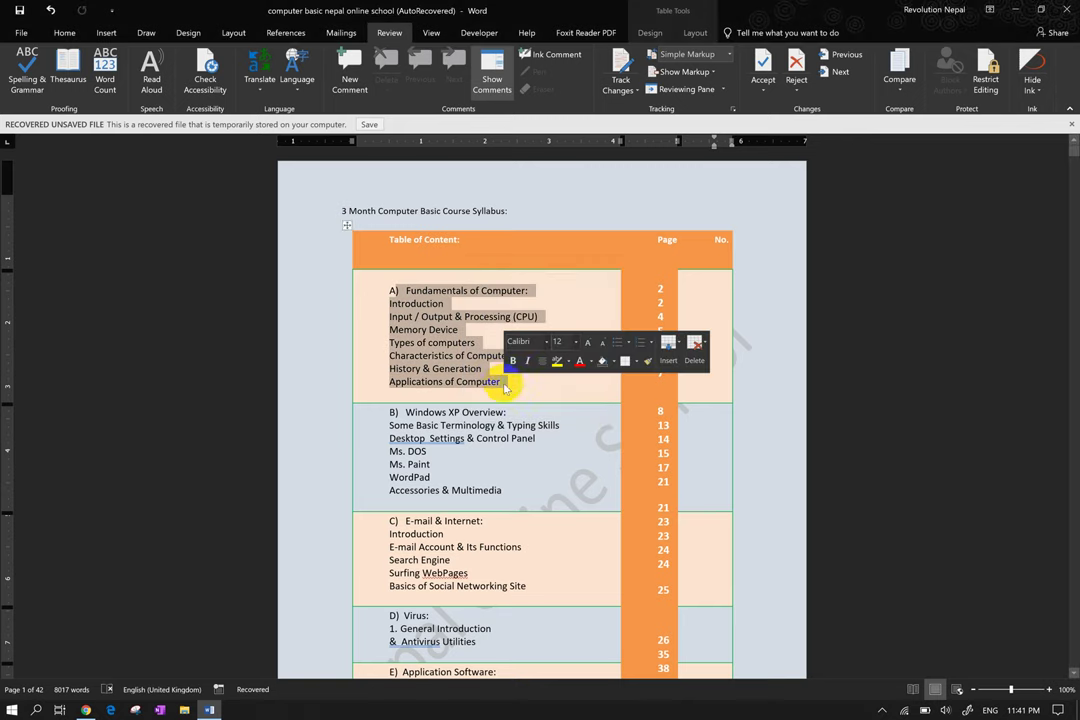
left_click(165, 87)
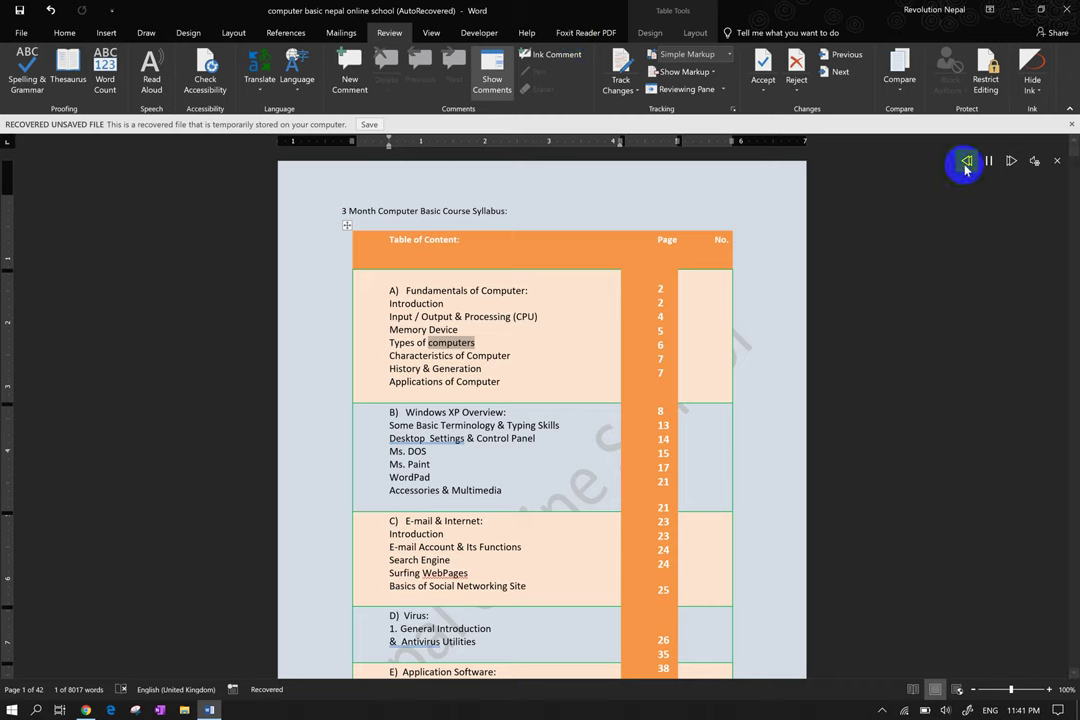
left_click(1012, 162)
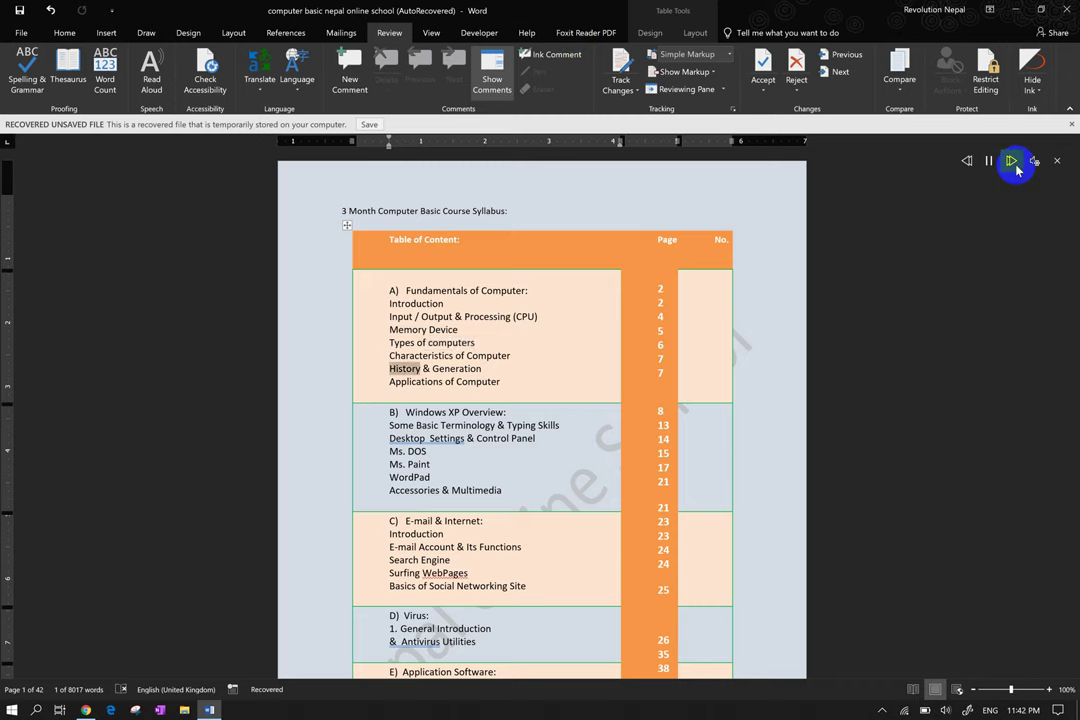
left_click(968, 162)
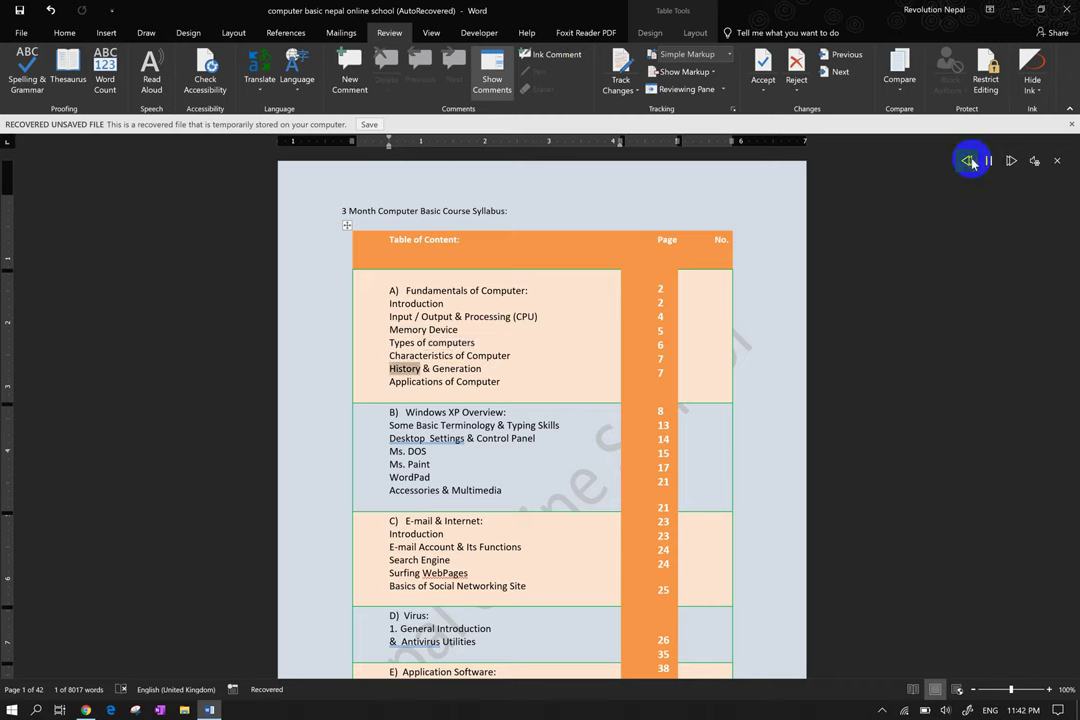
left_click(969, 161)
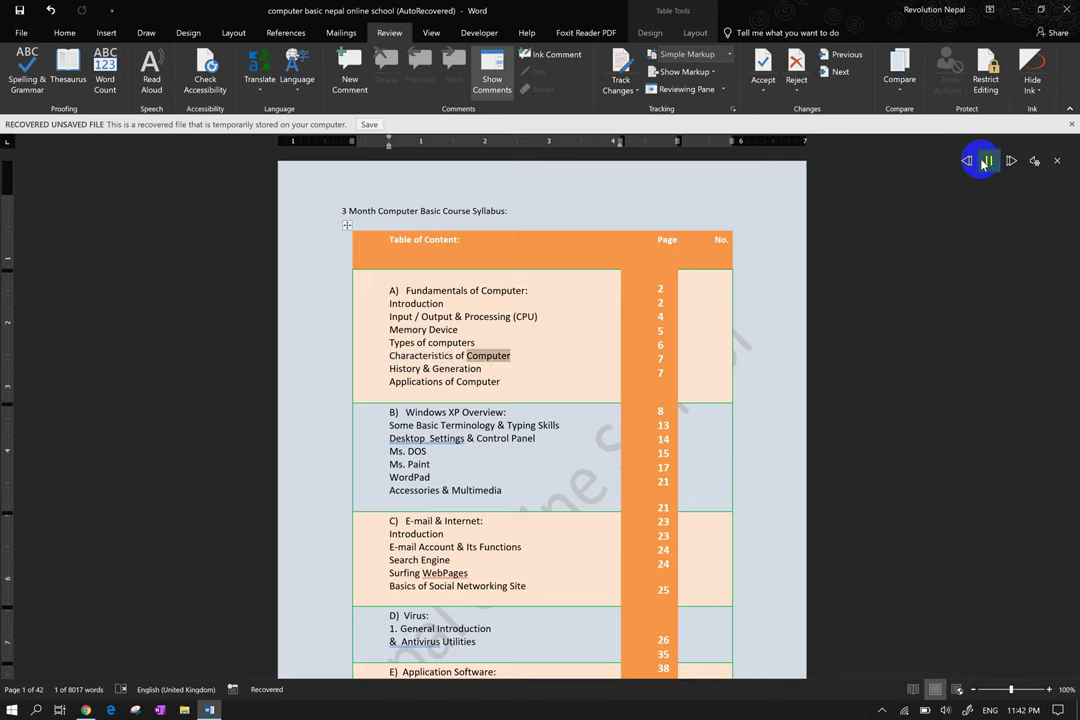
left_click(987, 161)
left_click(986, 161)
left_click(1034, 161)
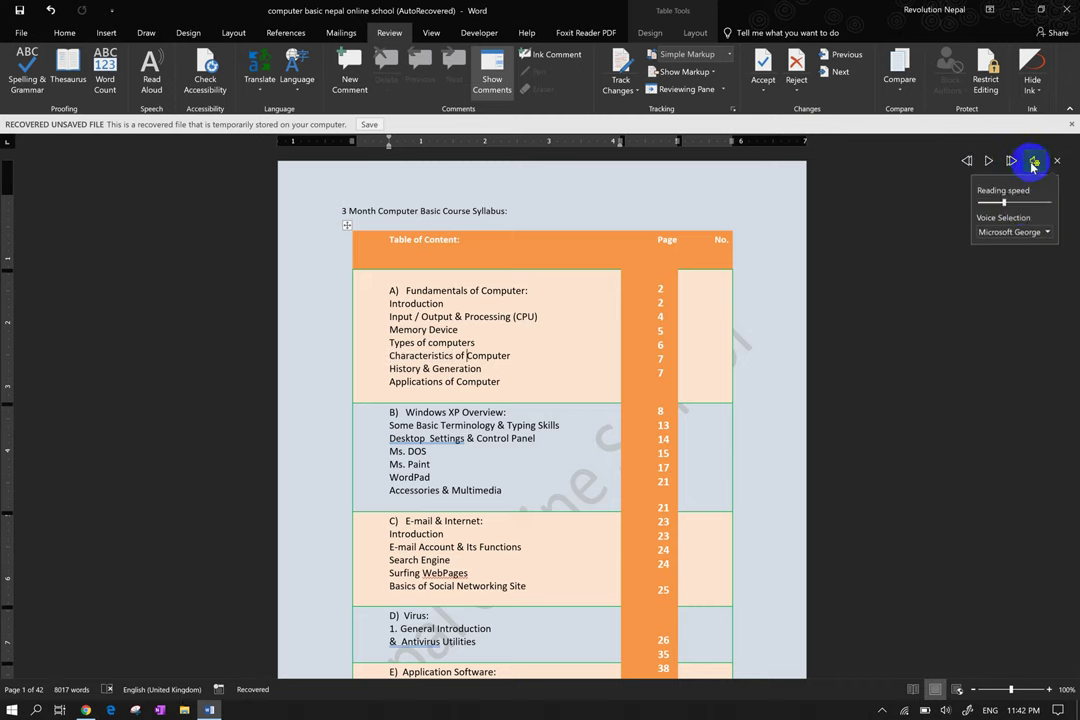
left_click_drag(1020, 210, 998, 209)
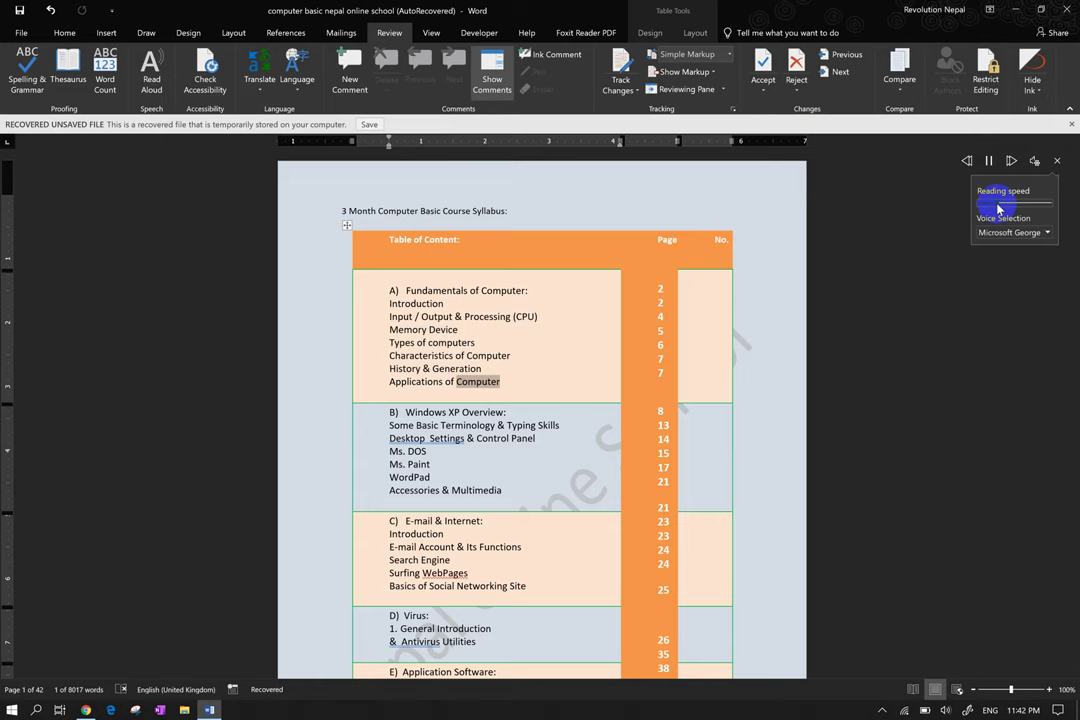
left_click_drag(998, 209, 1022, 209)
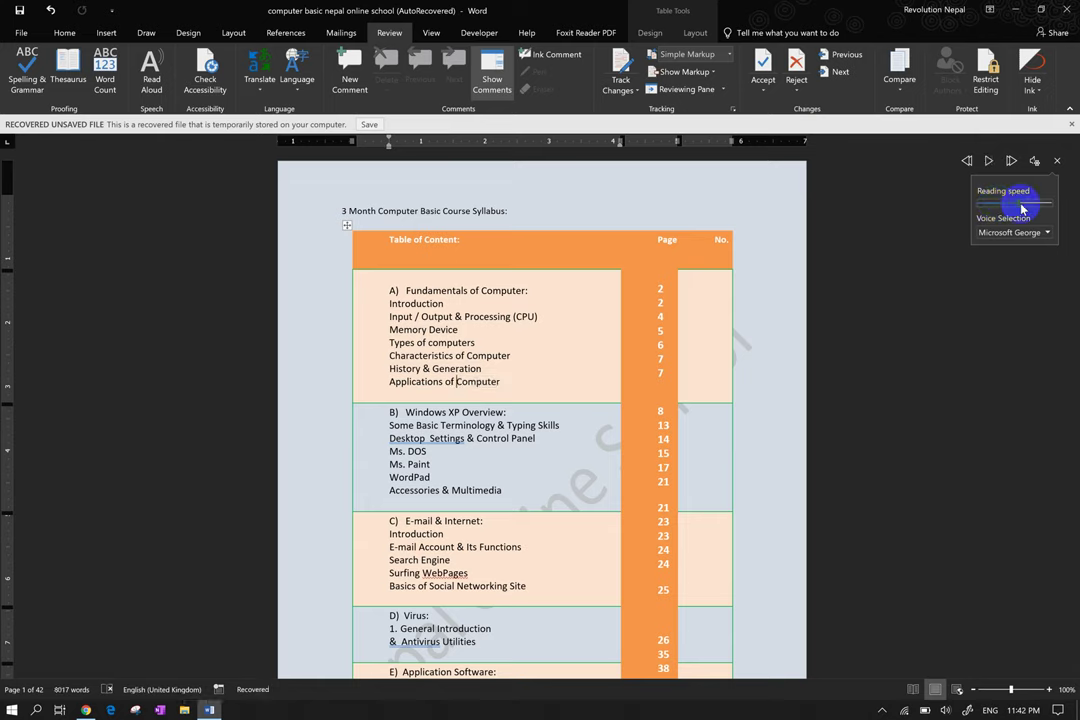
- Restart reading section A's topics and switch the Read Aloud voice to Microsoft Hazel
left_click_drag(409, 290, 500, 382)
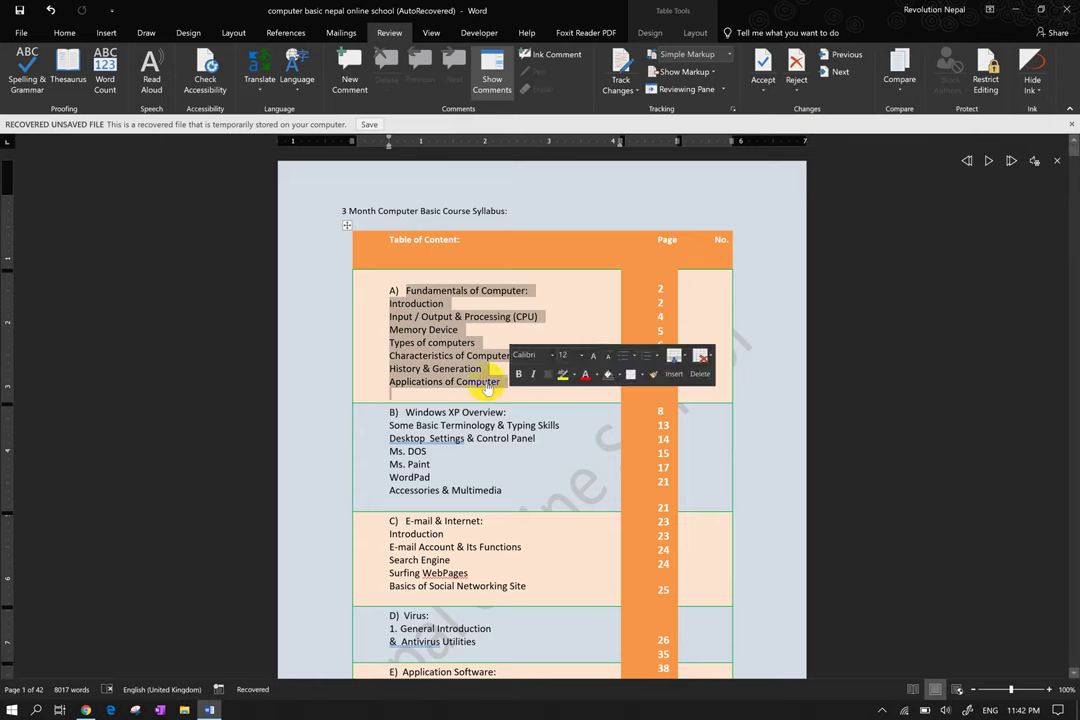
left_click(165, 76)
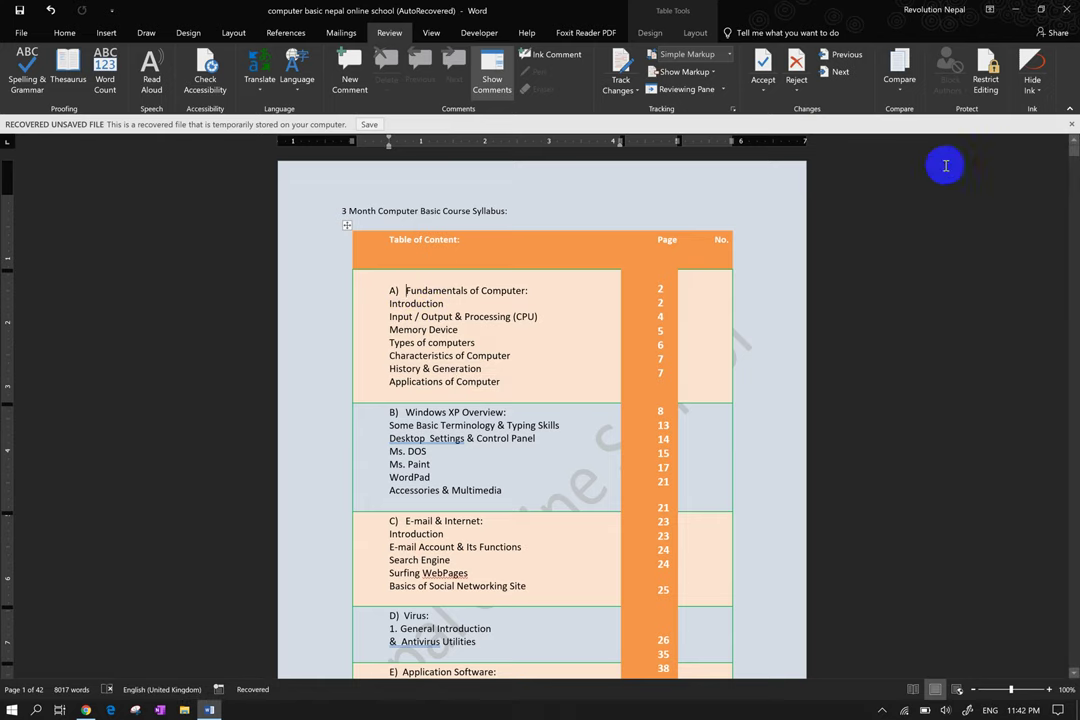
left_click_drag(403, 290, 500, 380)
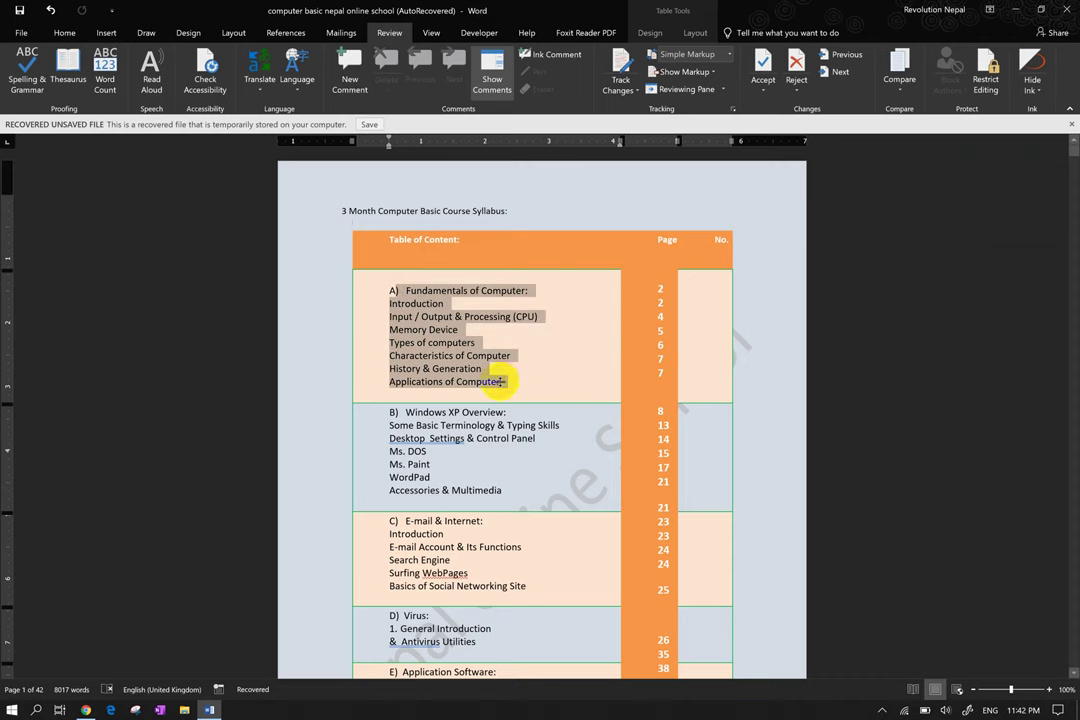
left_click(160, 92)
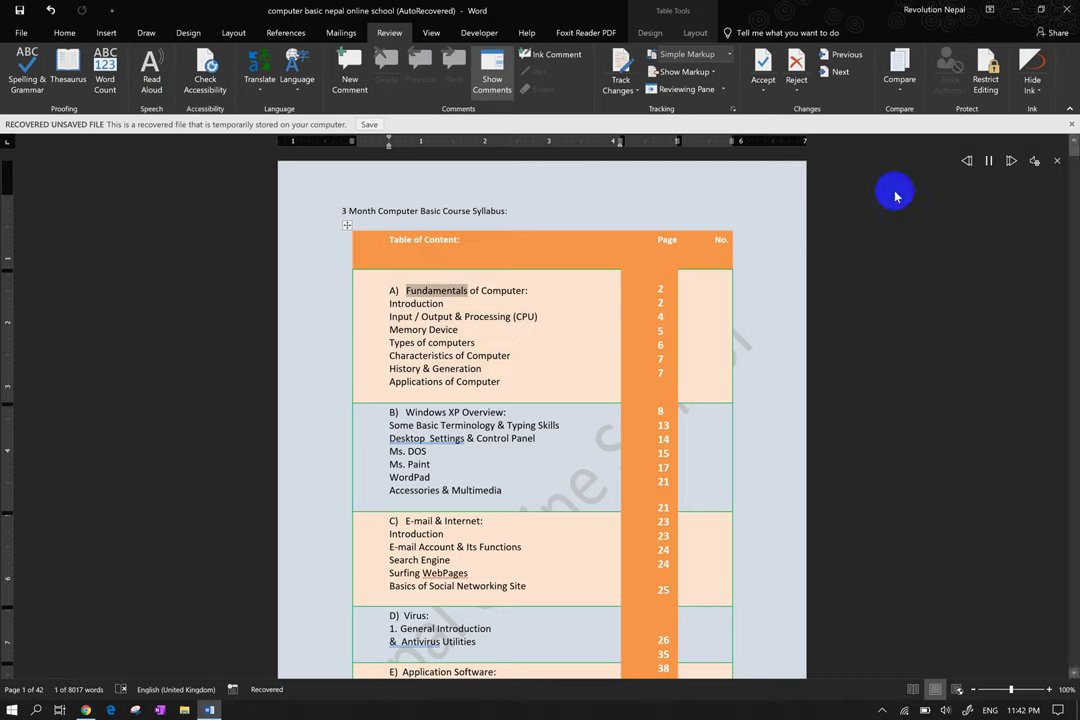
left_click(1034, 162)
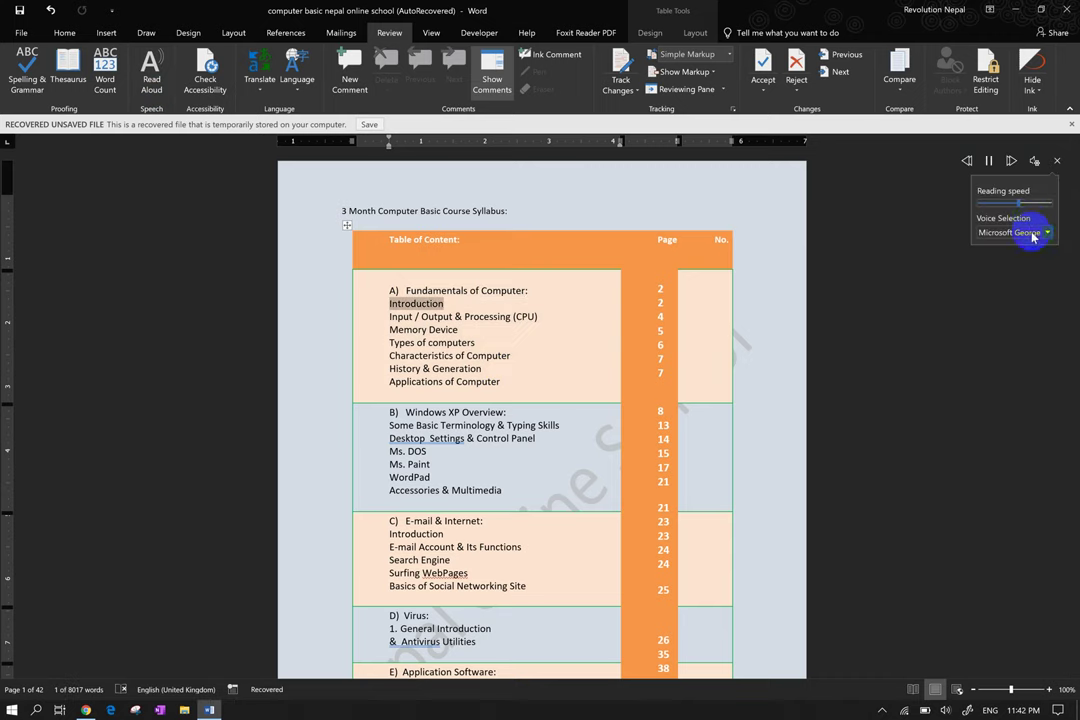
left_click(1010, 232)
left_click(1015, 244)
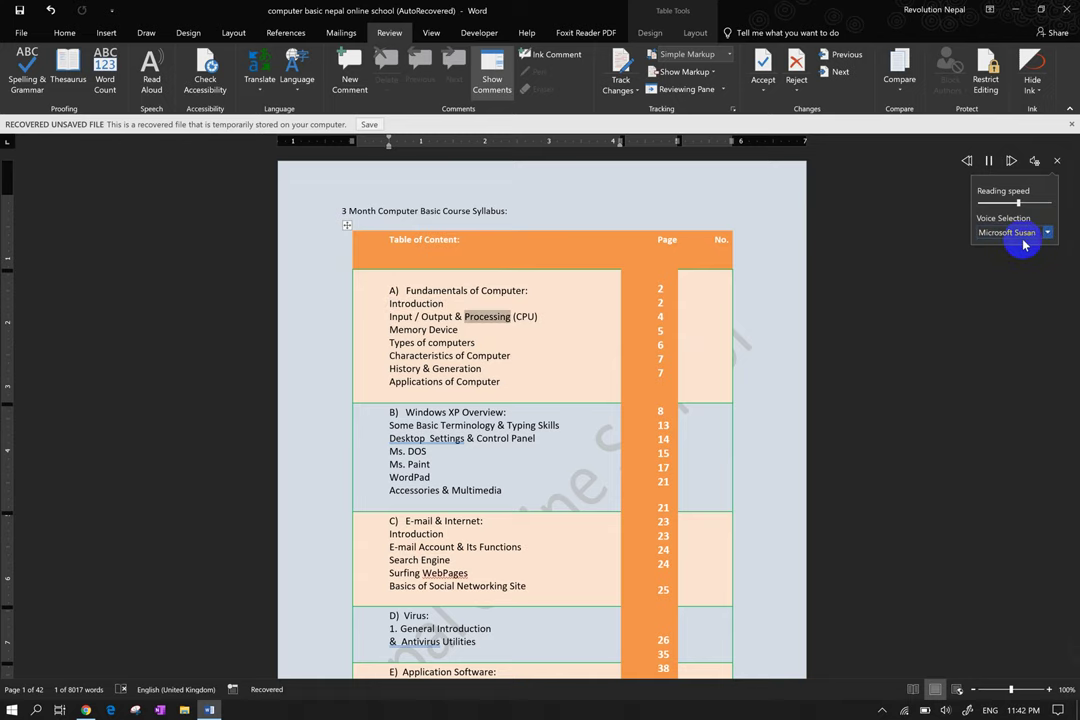
left_click(1046, 233)
left_click(1035, 269)
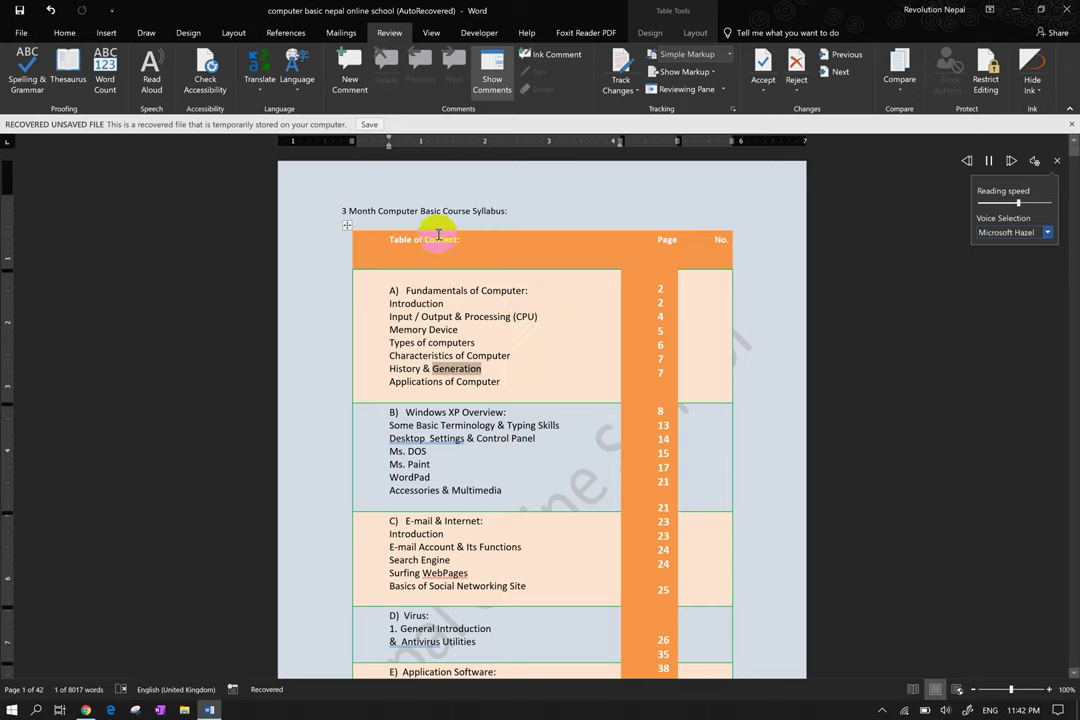
left_click(421, 305)
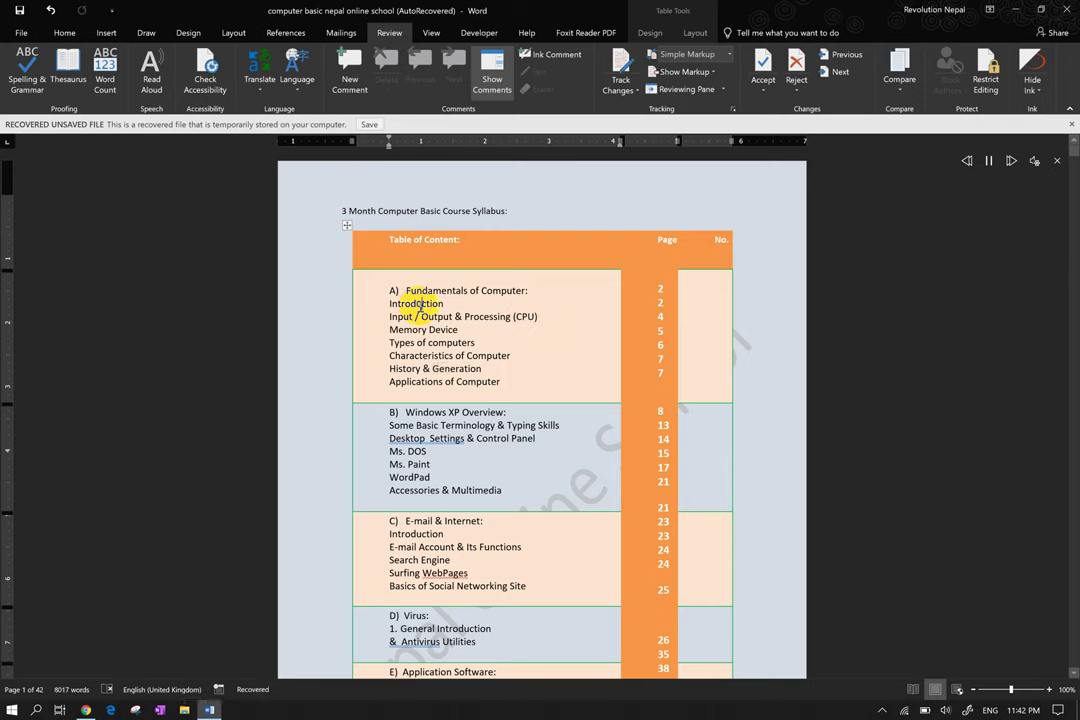
left_click(348, 80)
type("Computing device")
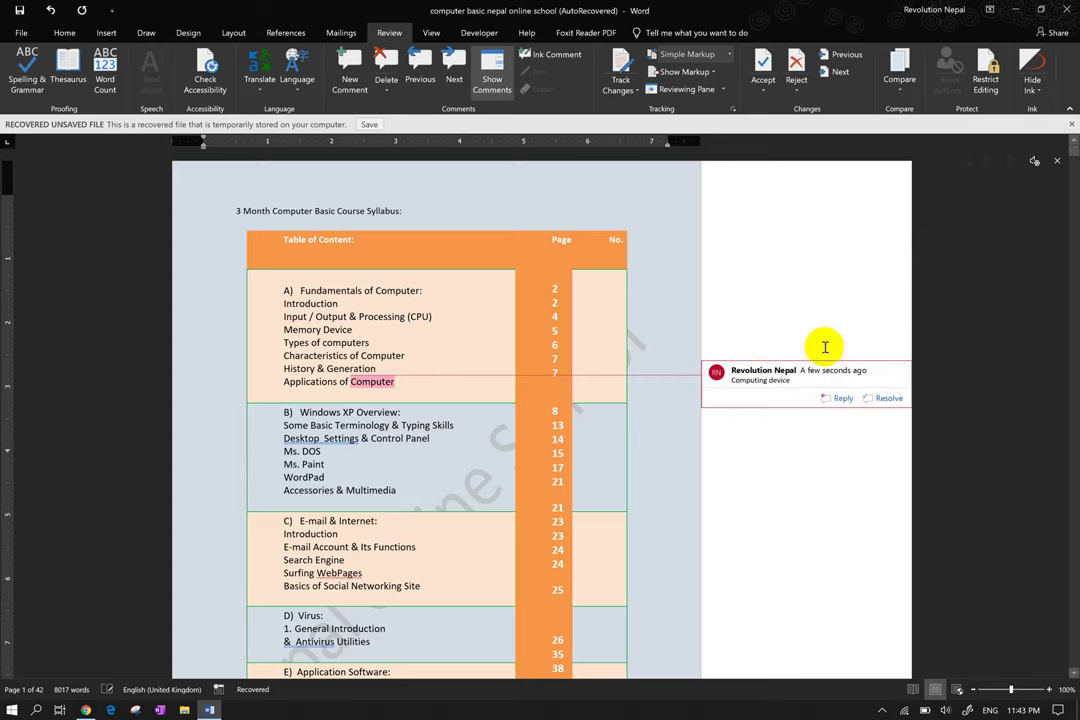
left_click(692, 313)
left_click(420, 65)
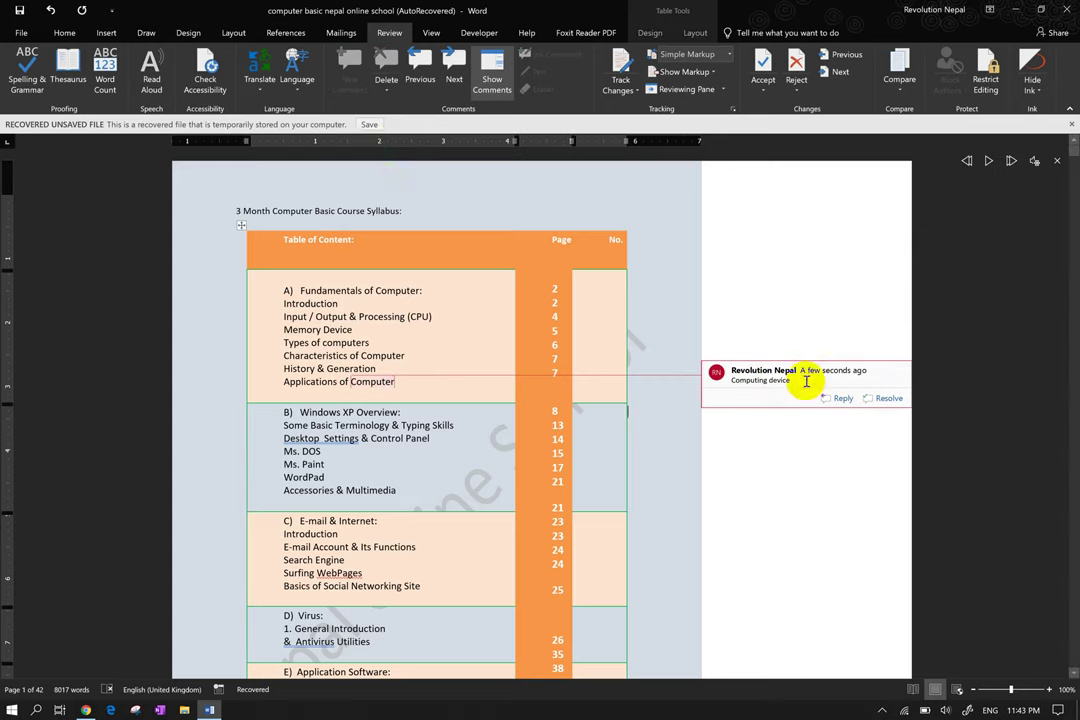
left_click(386, 85)
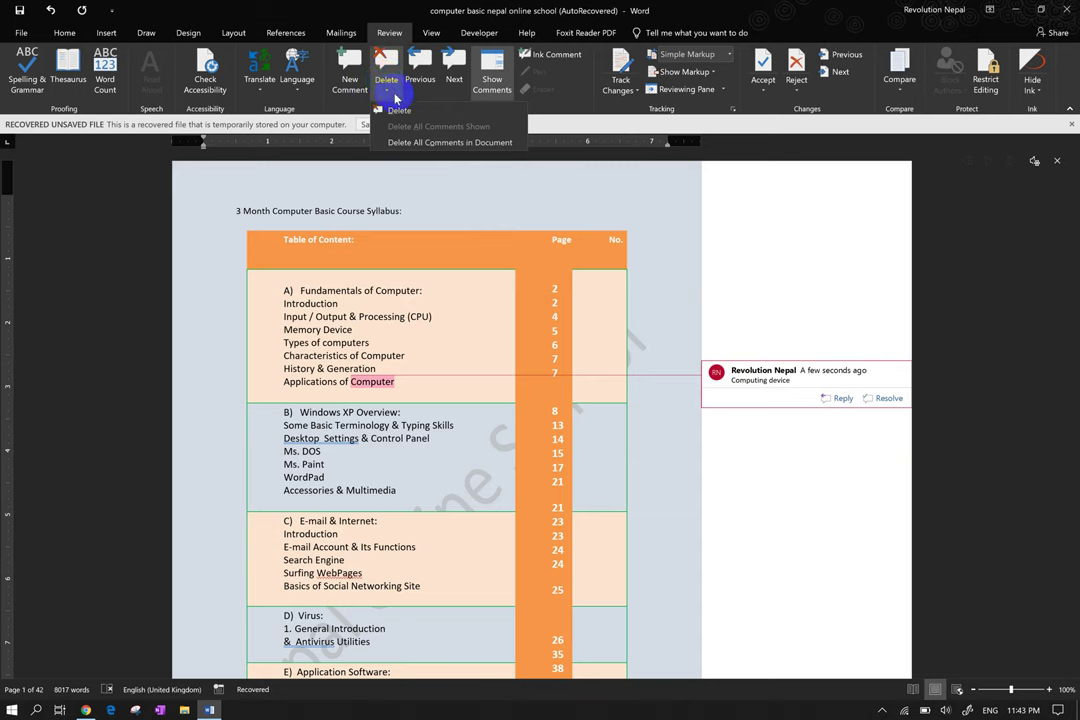
left_click(394, 110)
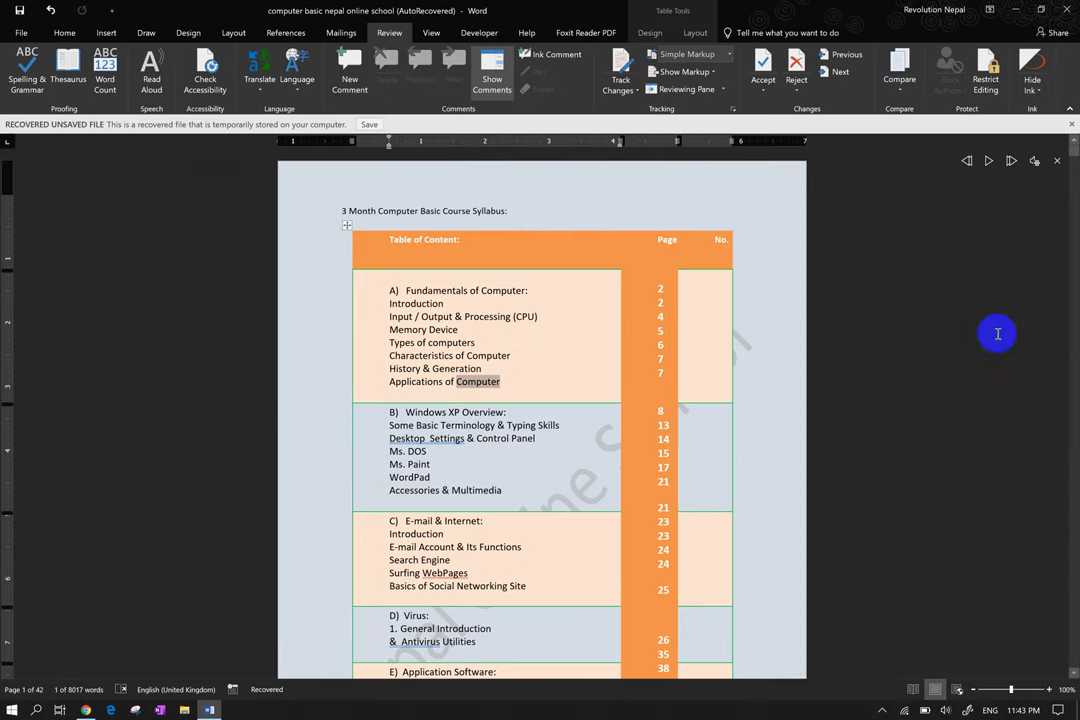
left_click(983, 88)
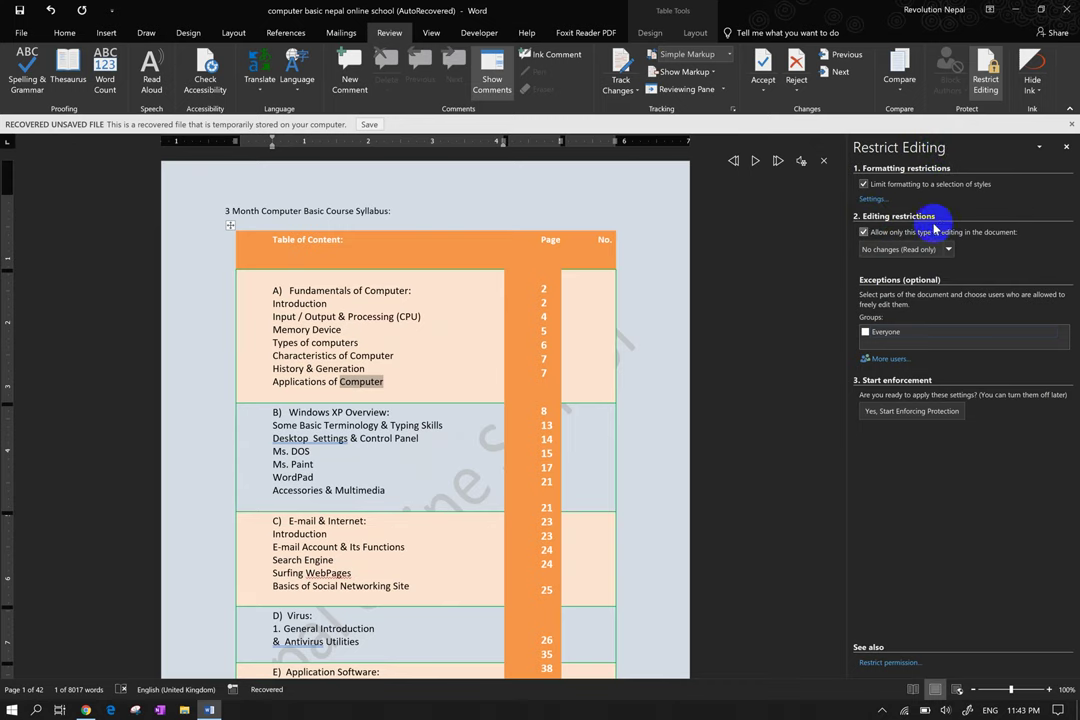
left_click(875, 251)
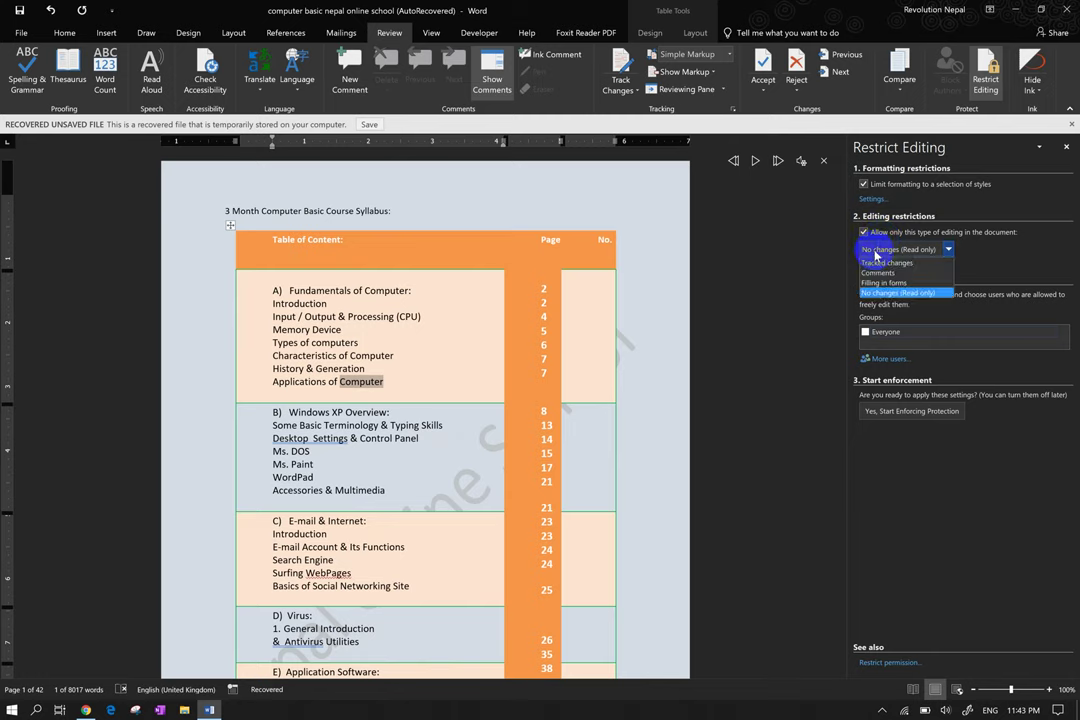
left_click(897, 292)
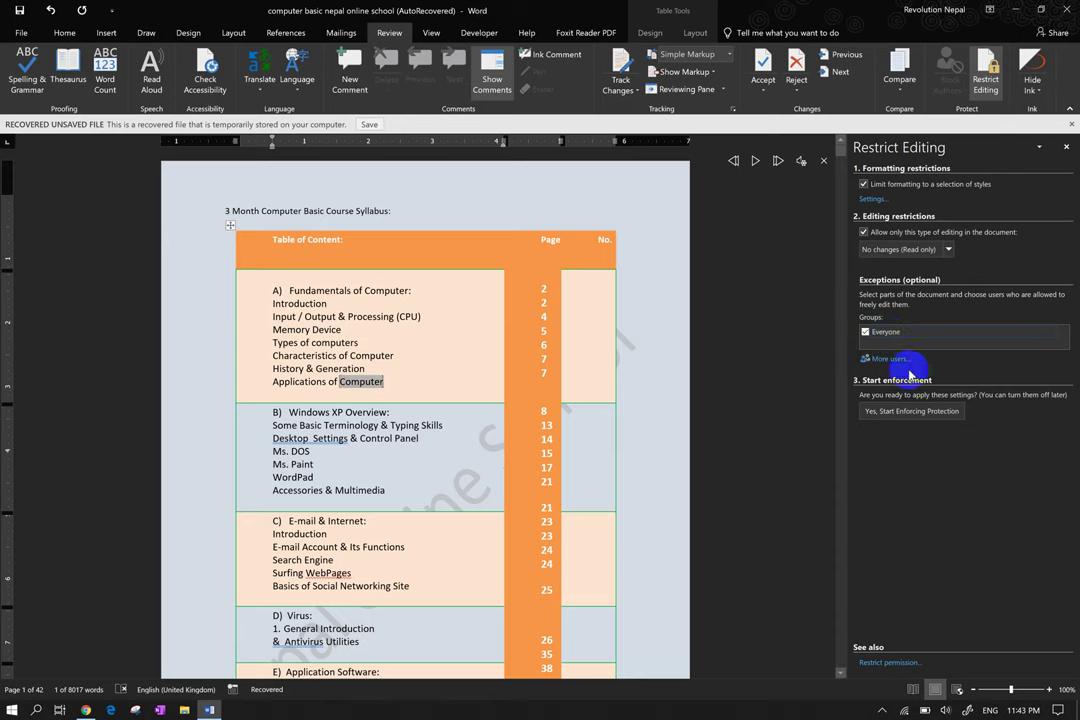
left_click(910, 412)
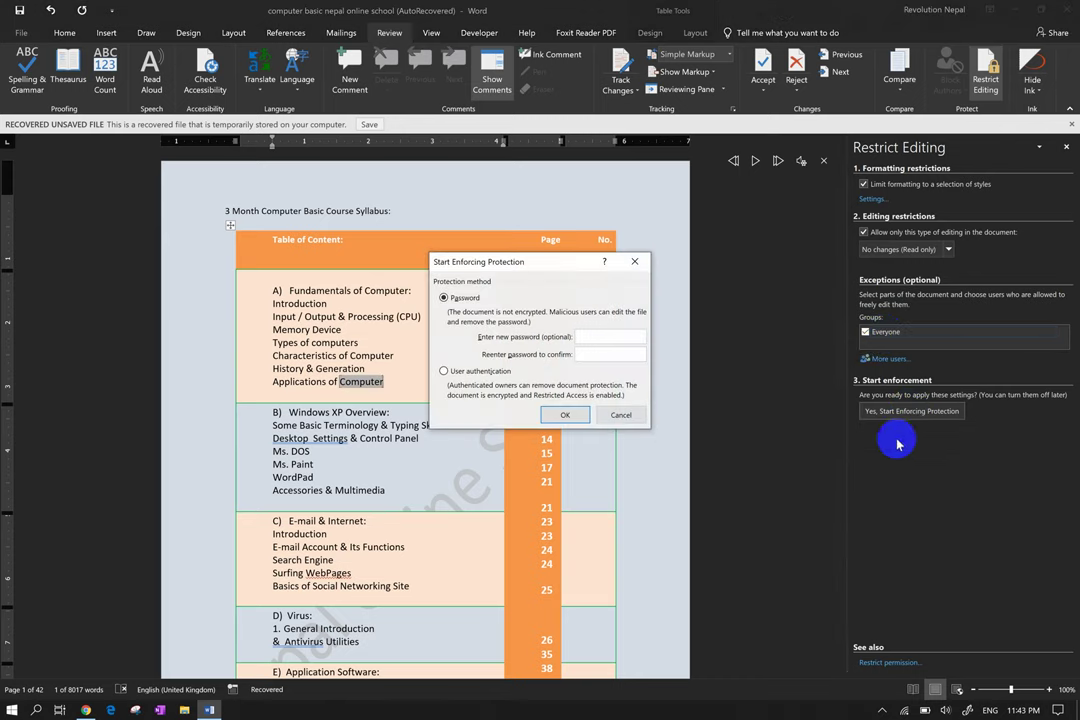
left_click(626, 334)
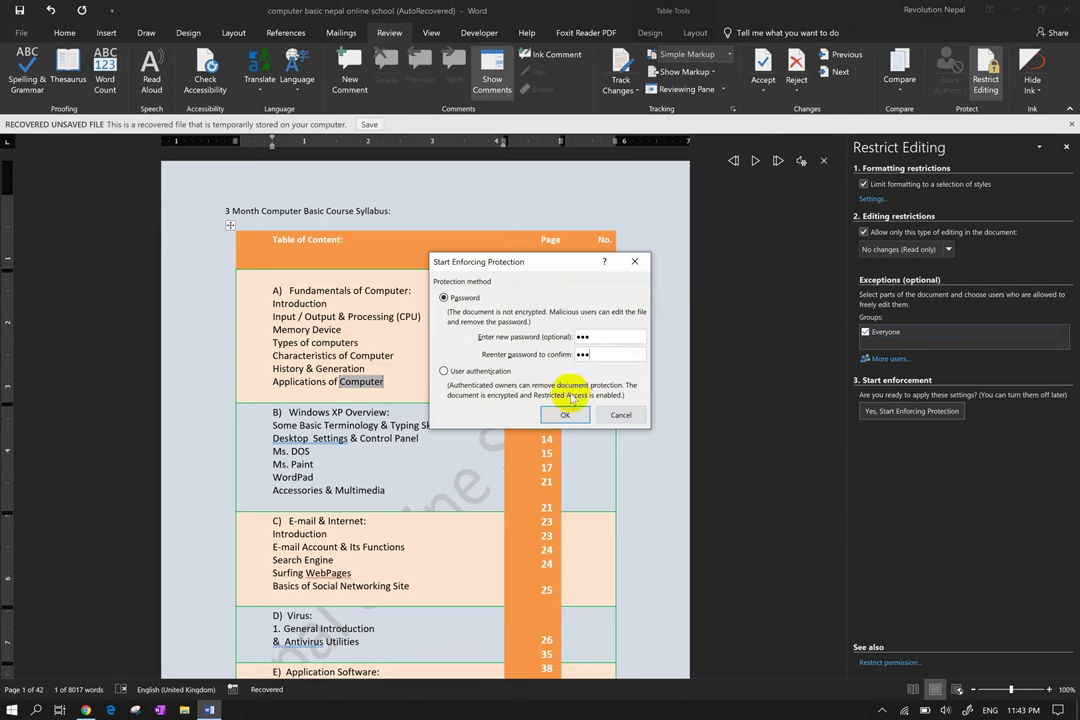
left_click(565, 415)
left_click(600, 450)
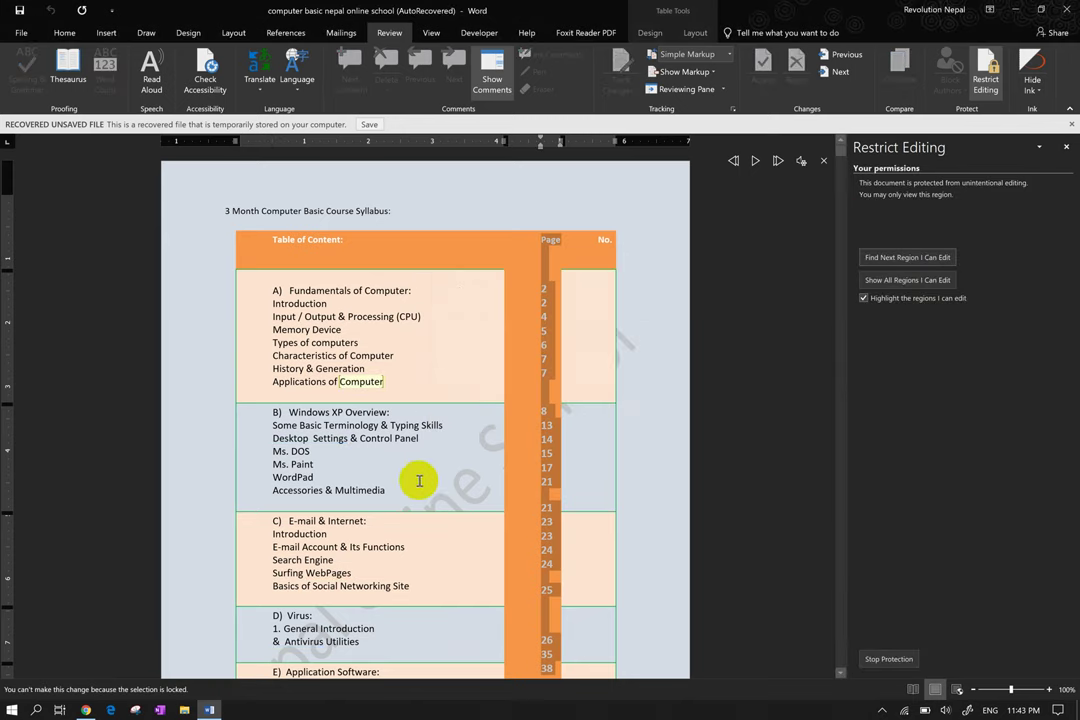
left_click(384, 451)
key("BackSpace")
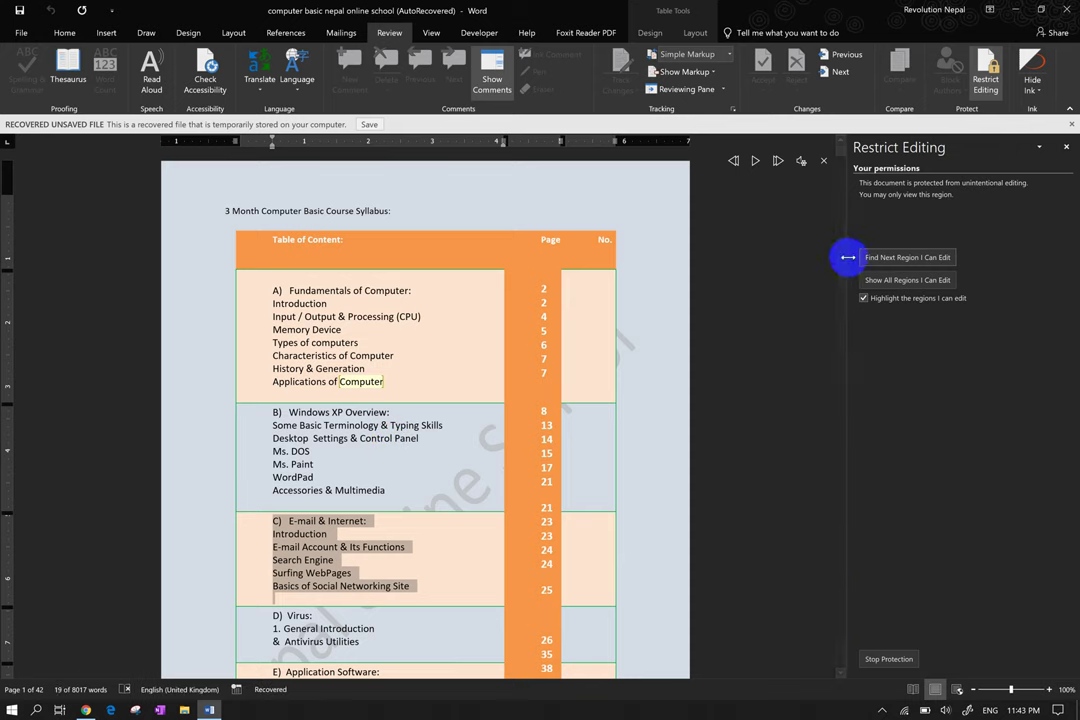
left_click(865, 660)
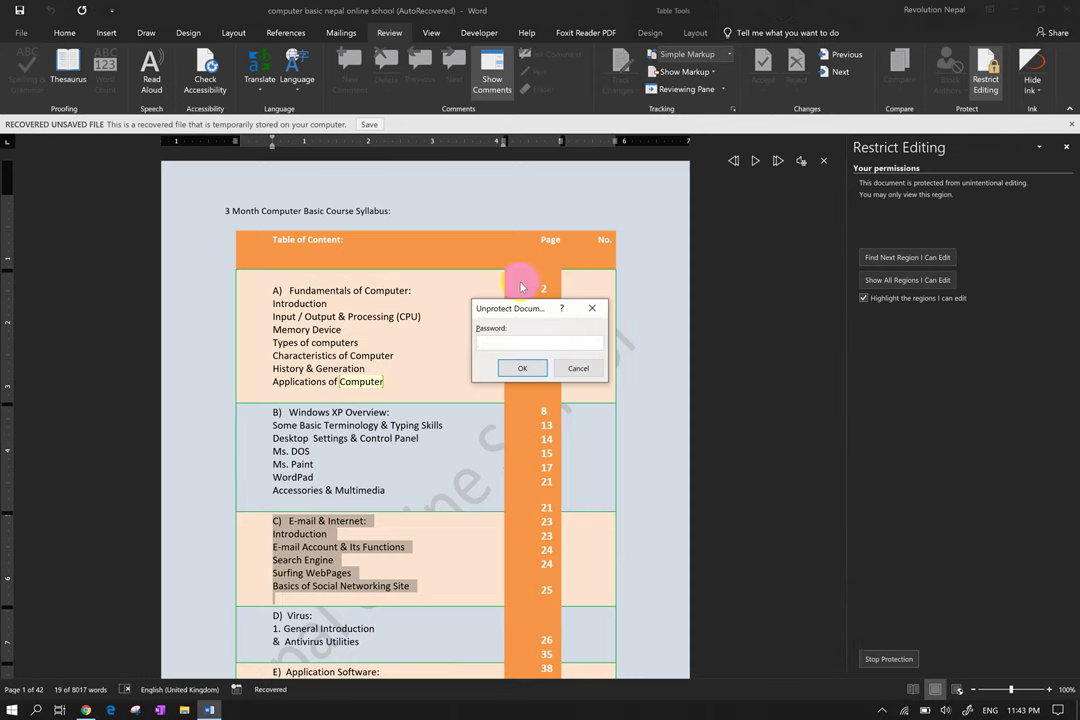
left_click(522, 368)
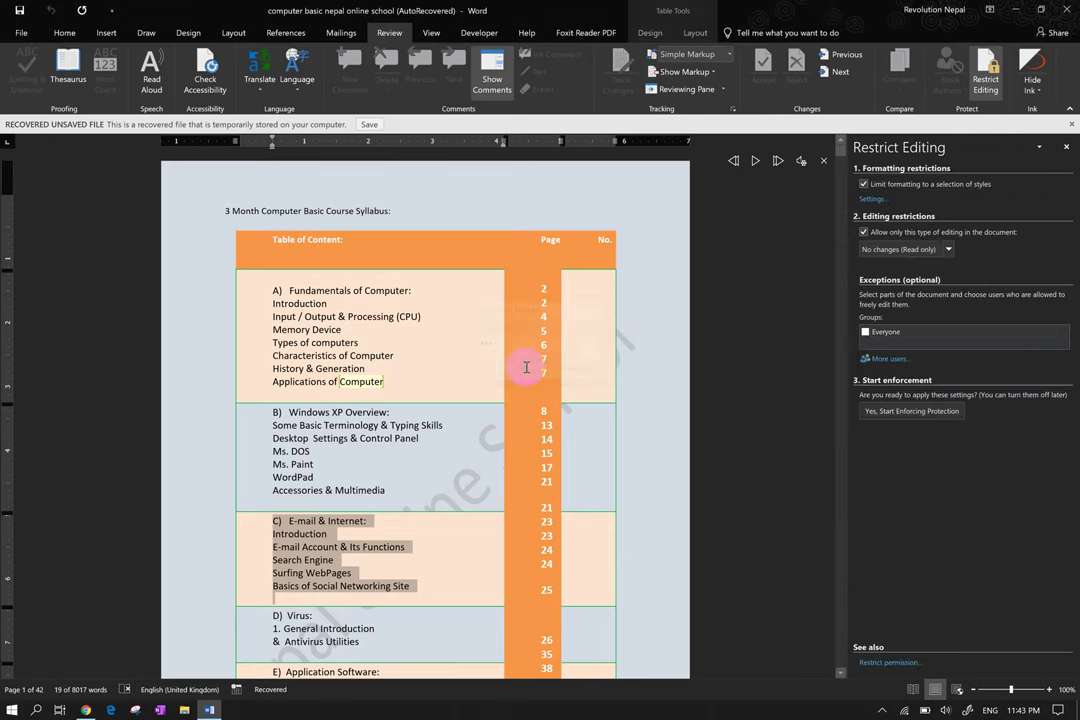
left_click(1066, 147)
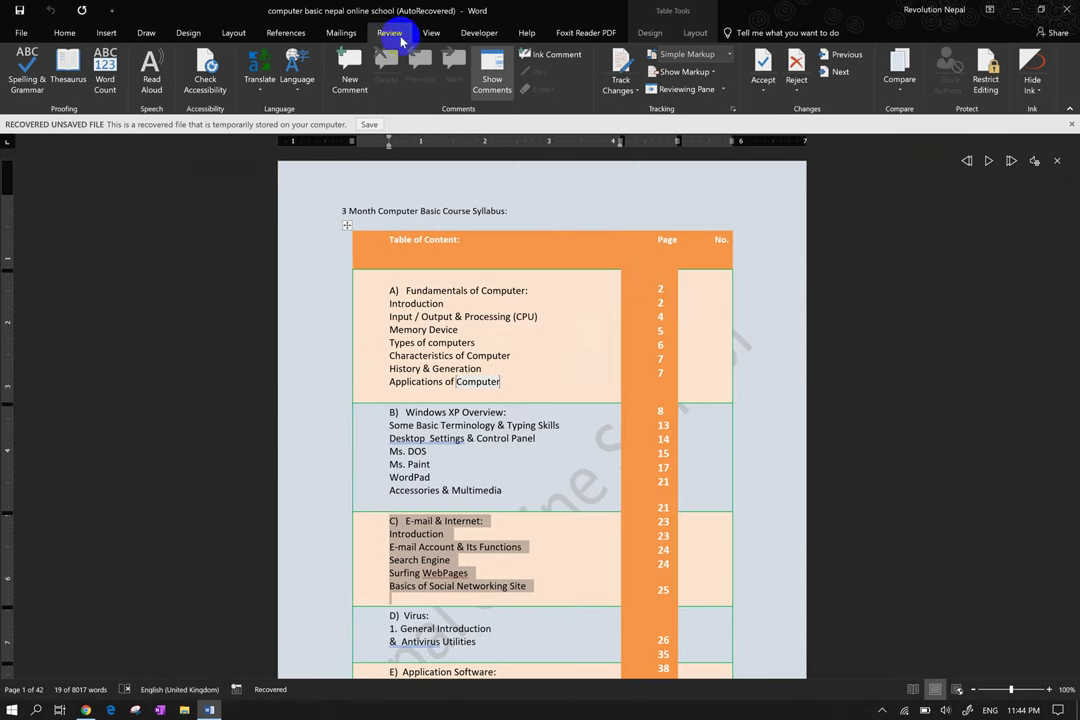
left_click(430, 32)
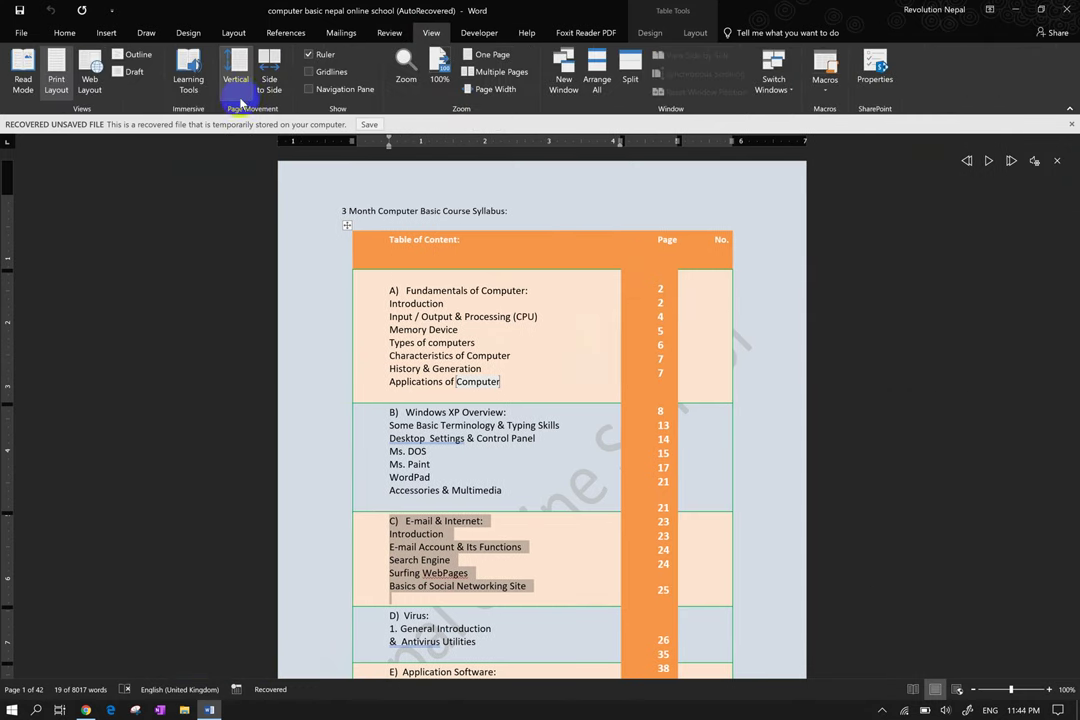
left_click(240, 103)
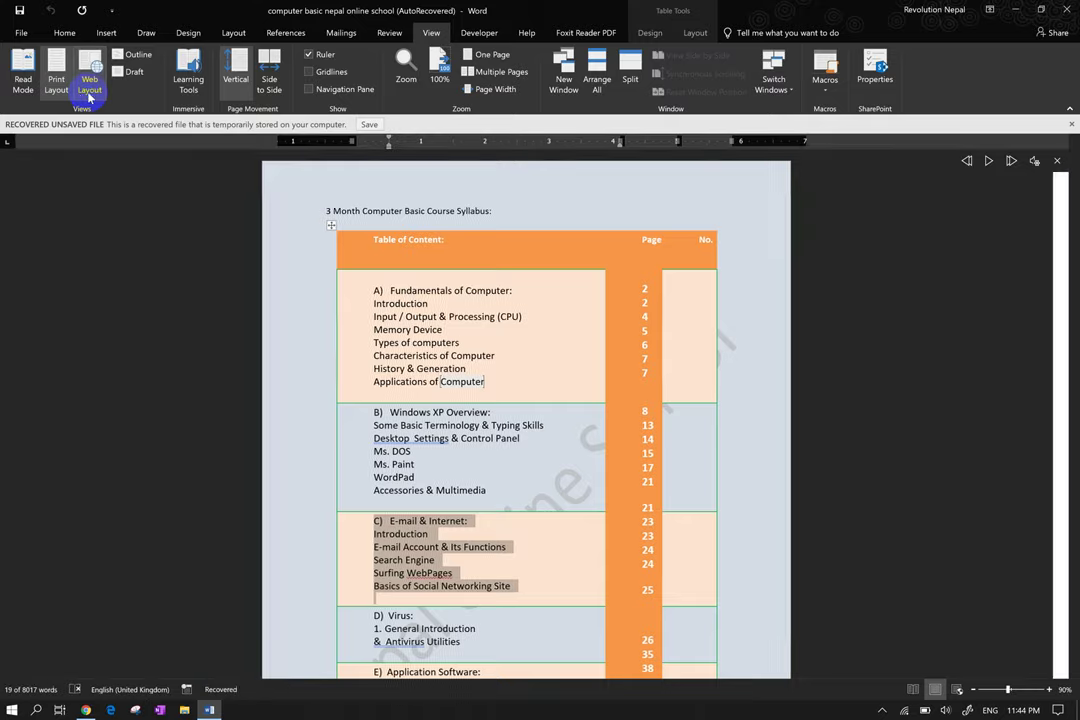
left_click(89, 80)
left_click(56, 84)
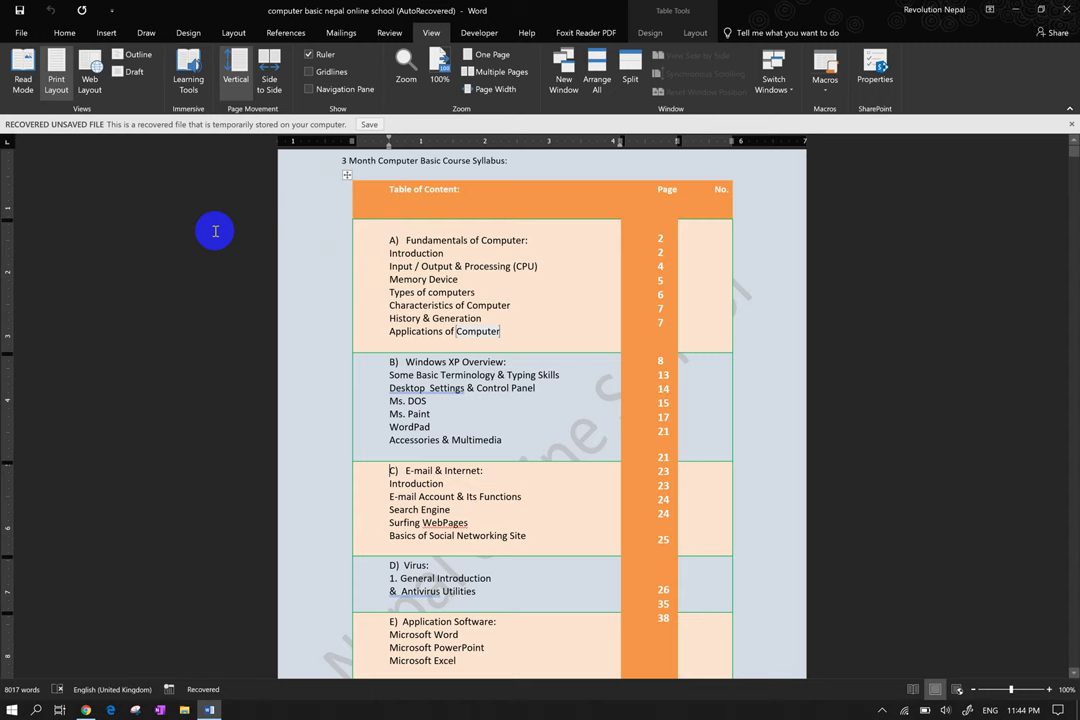
scroll(230, 234, "up", 1)
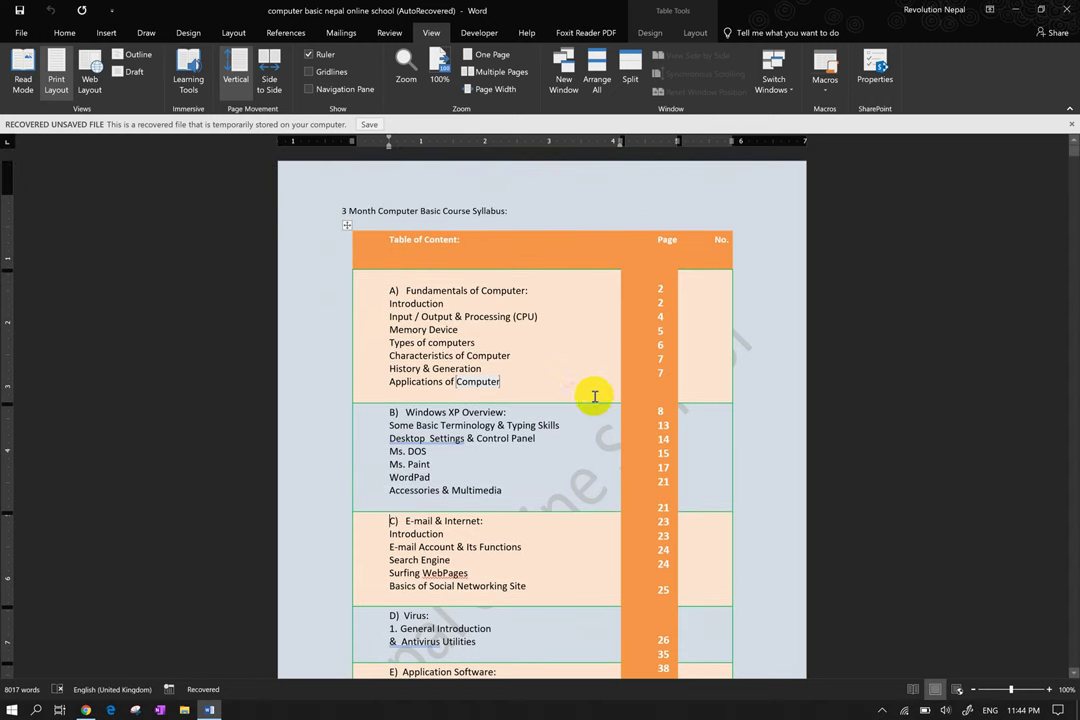
left_click(575, 257)
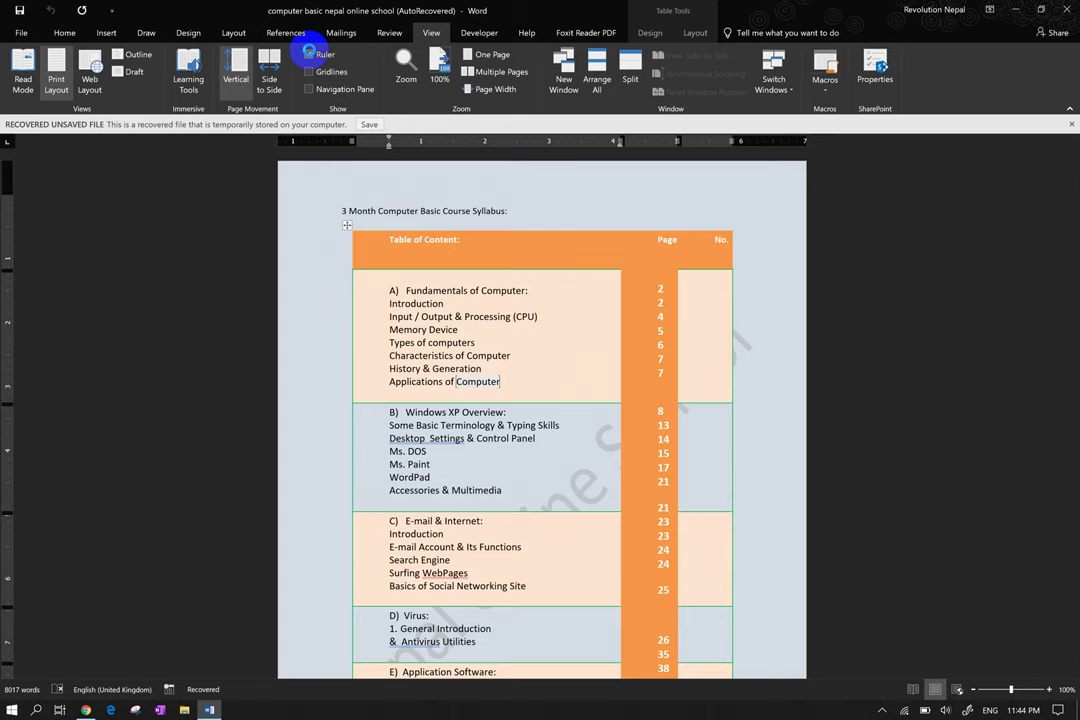
- Toggle the ruler off and on, turn on Gridlines, and show the Navigation Pane
left_click(311, 55)
left_click(311, 55)
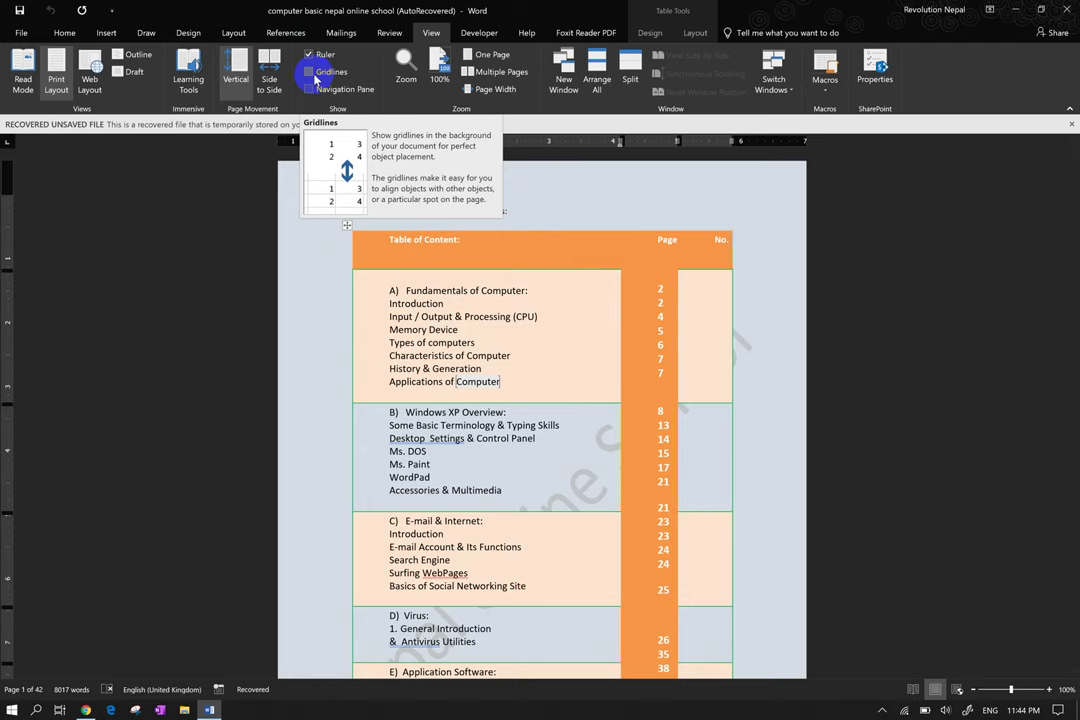
left_click(314, 78)
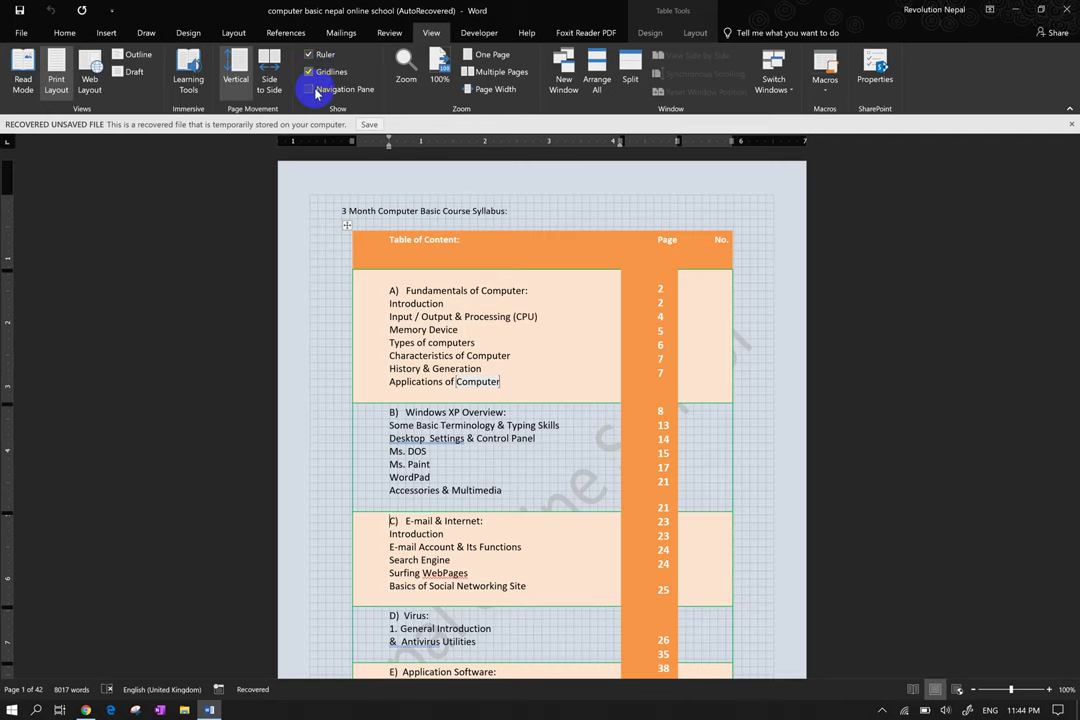
left_click(310, 89)
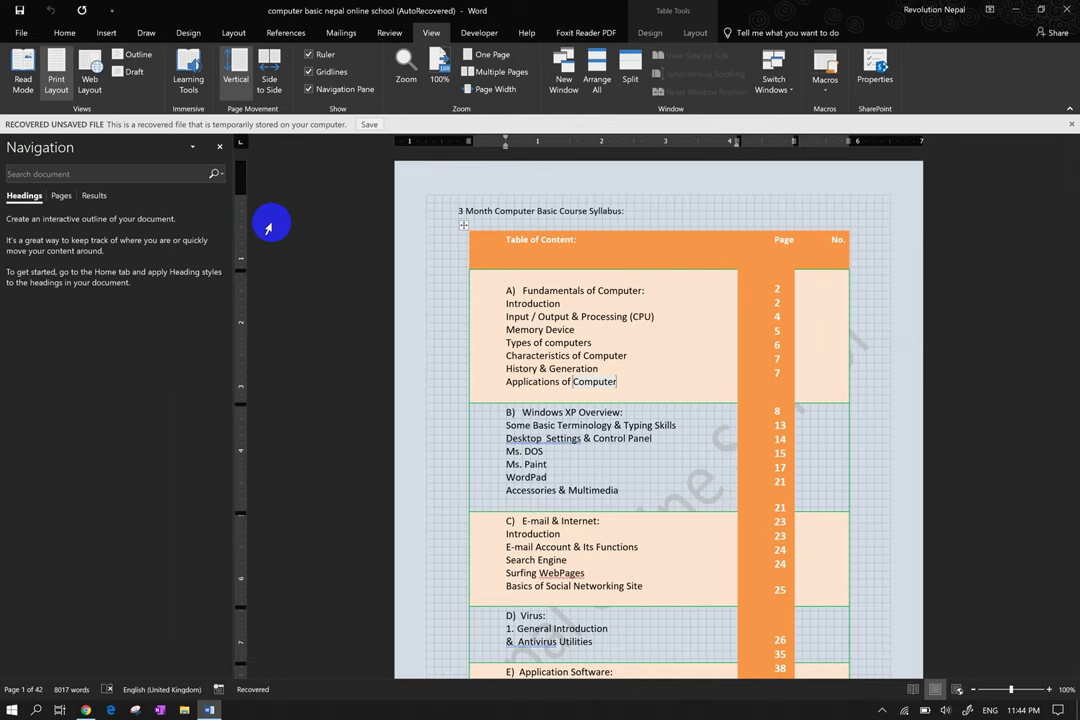
- Reopen the Navigation Pane and check the word count: 42 pages, 8,017 words
left_click(38, 690)
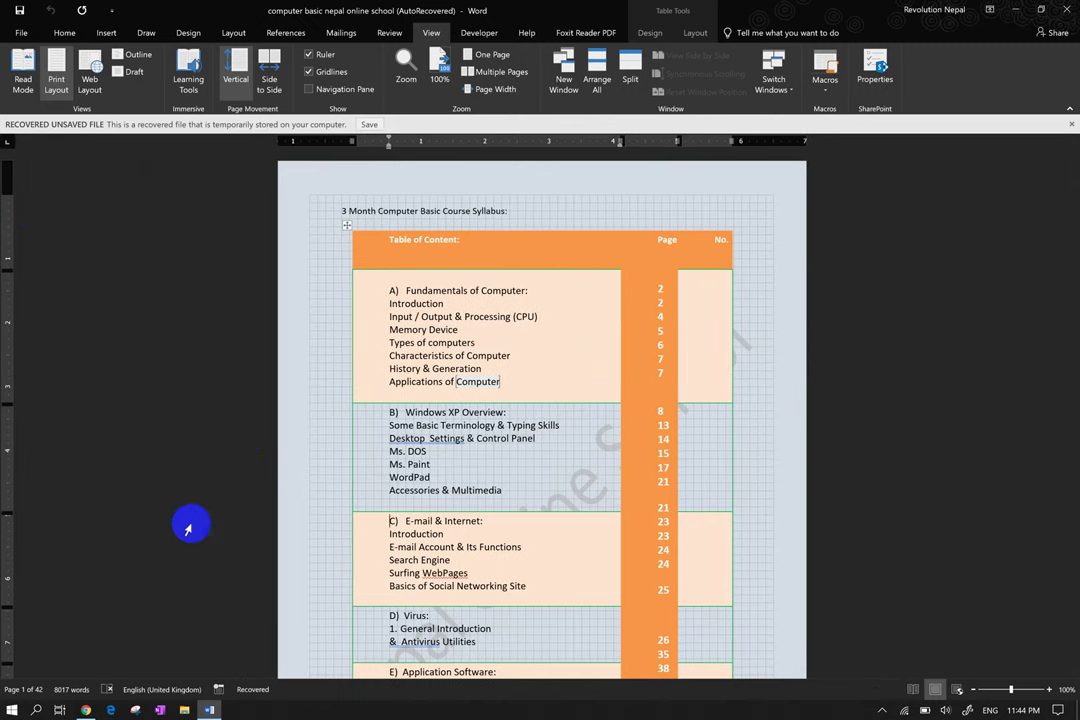
left_click(38, 690)
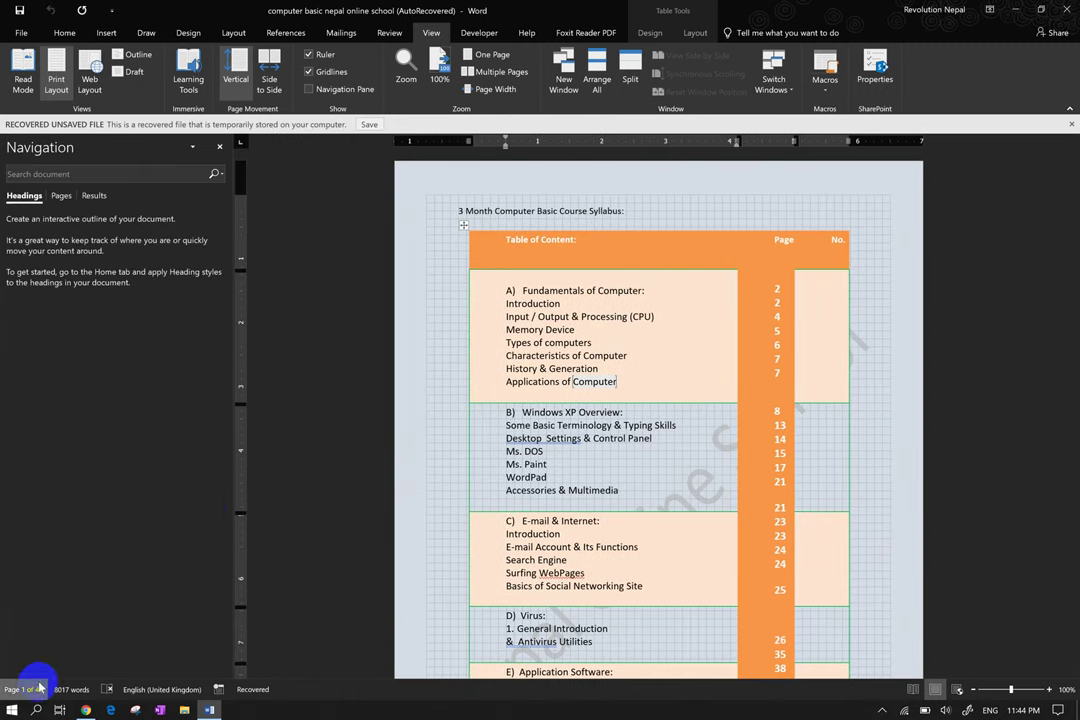
left_click(70, 690)
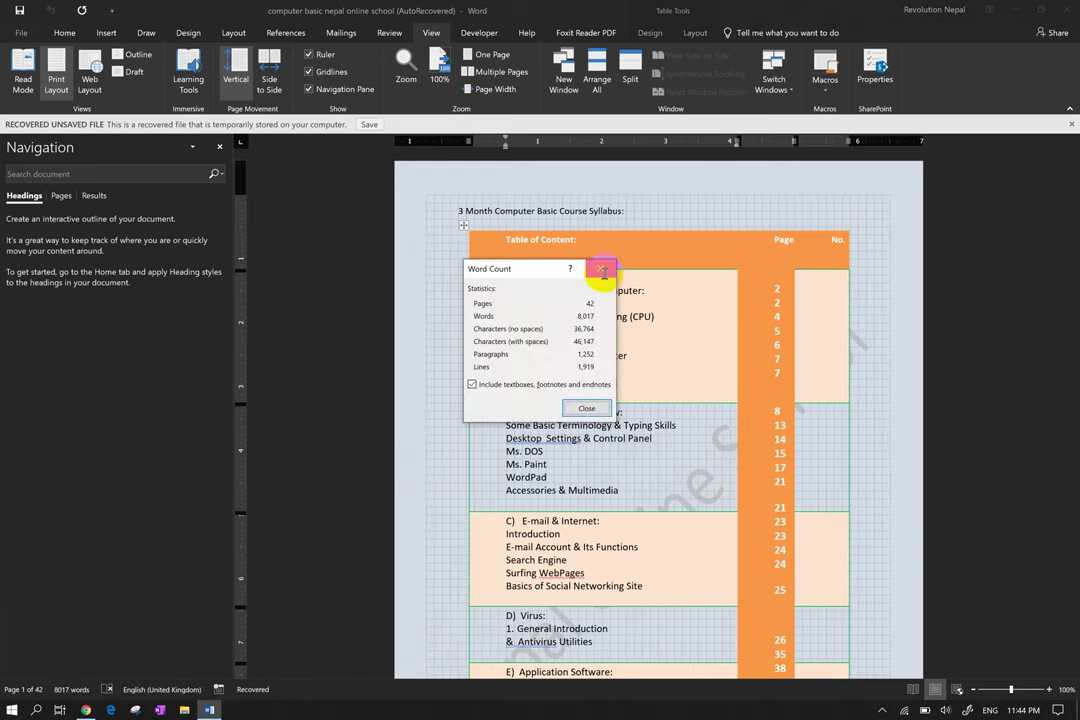
left_click(601, 268)
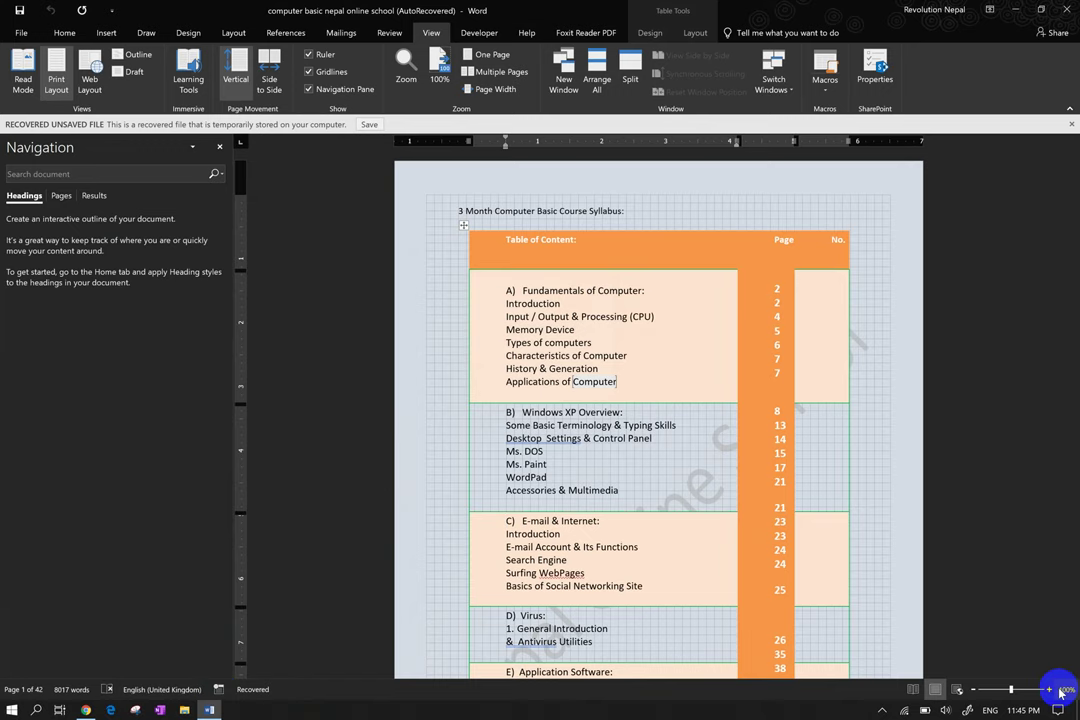
- Try zoom levels 168% and 100%, then One Page, Multiple Pages and Page Width layouts
left_click_drag(1011, 690, 1011, 690)
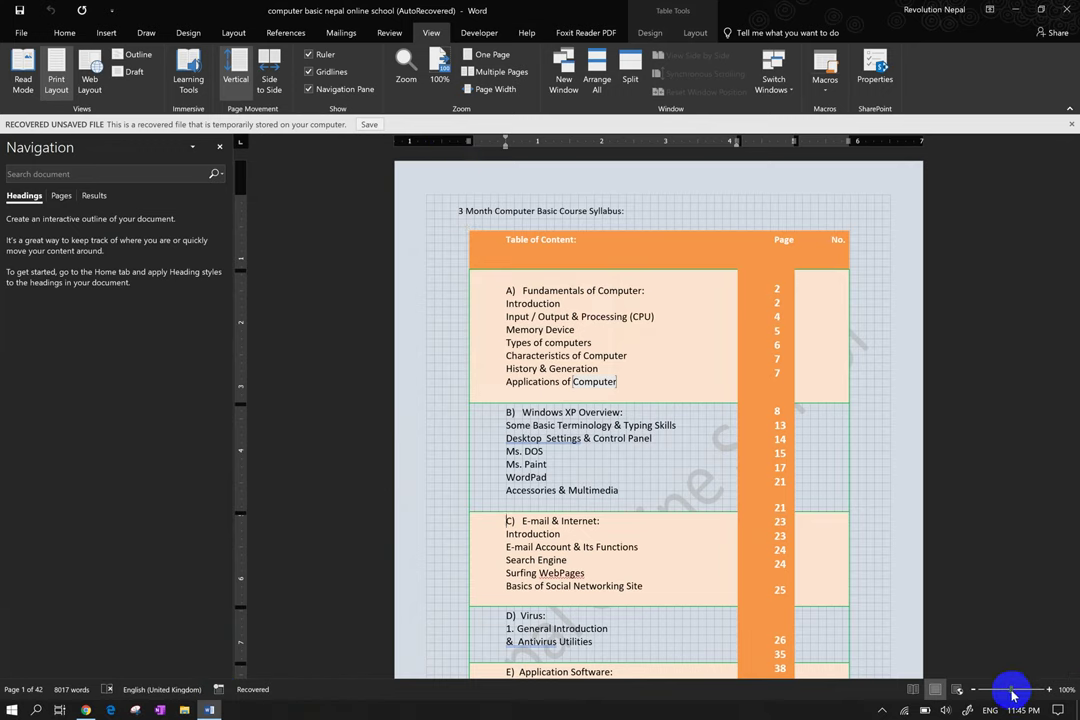
left_click(406, 70)
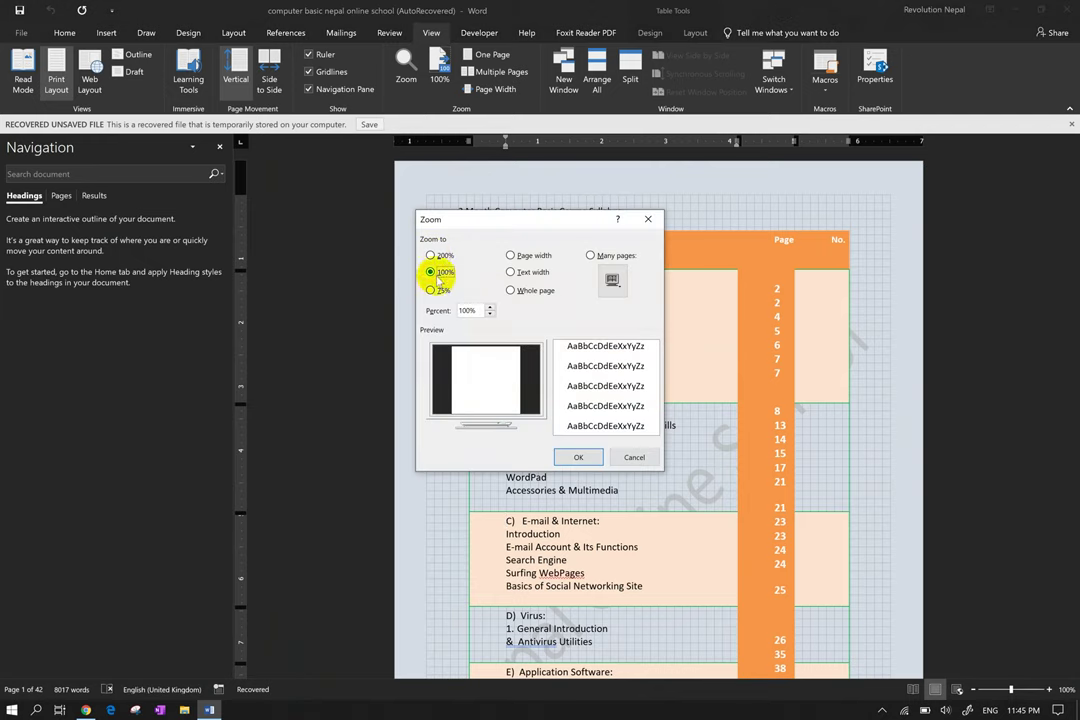
left_click(578, 458)
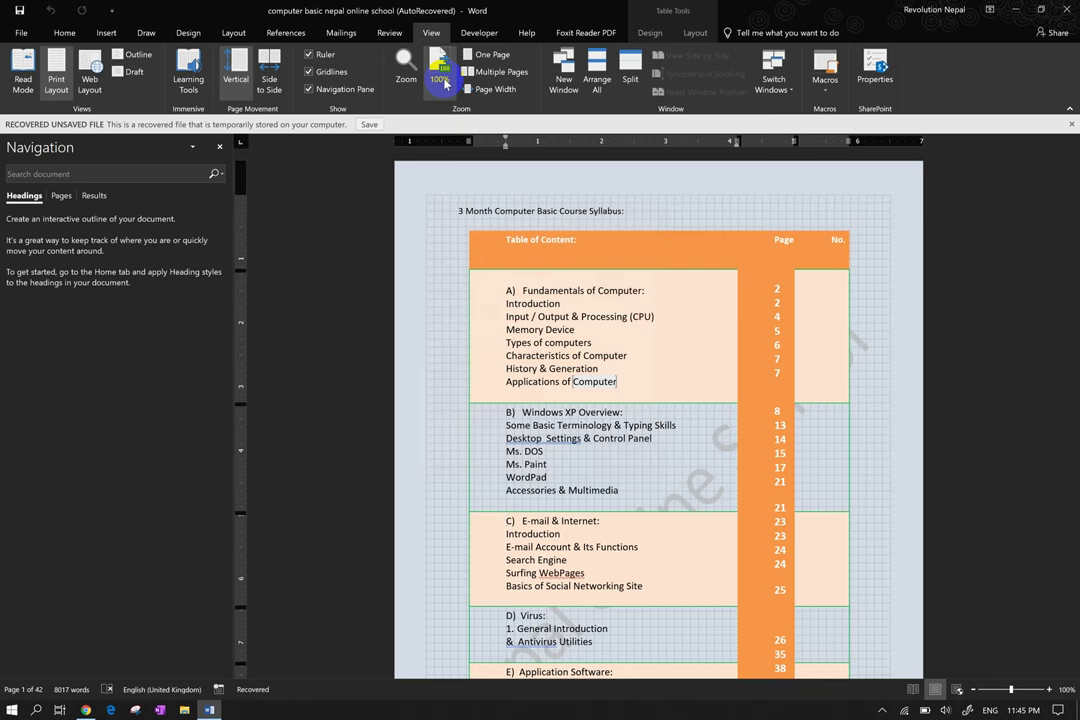
left_click(488, 56)
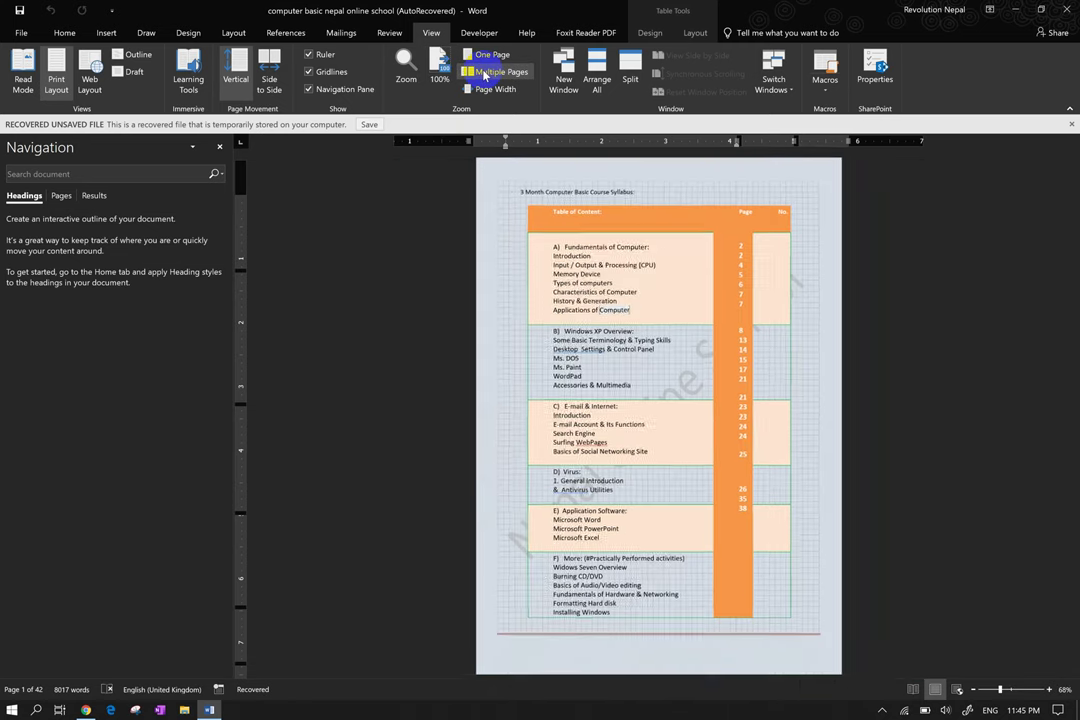
left_click(485, 74)
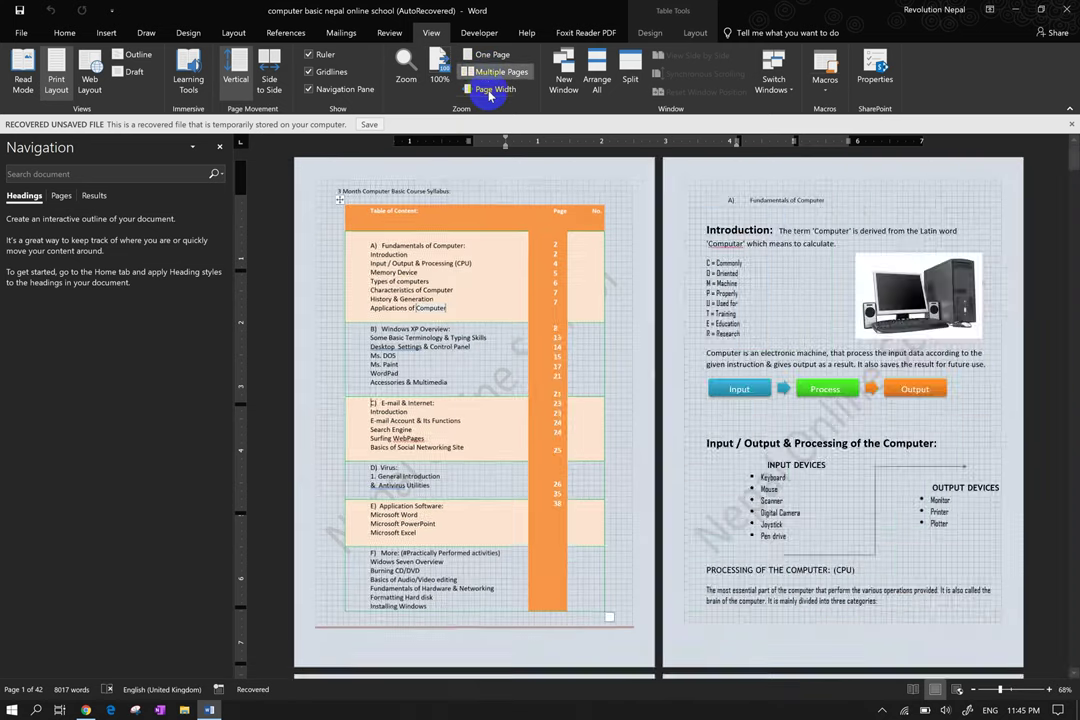
left_click(492, 89)
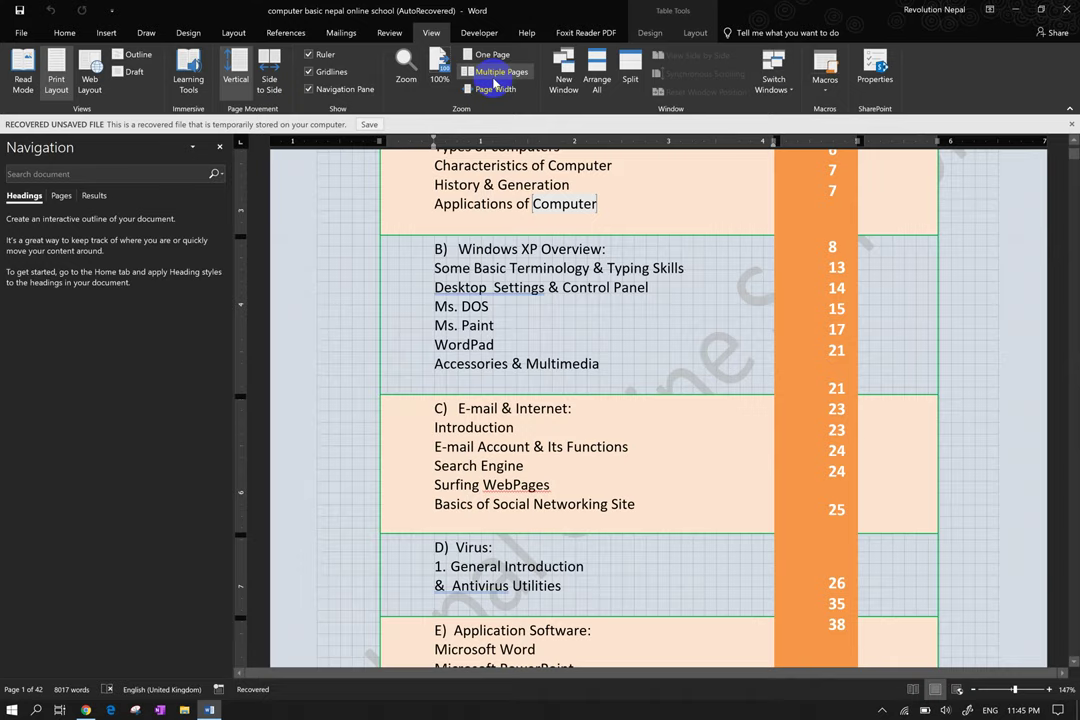
left_click(494, 74)
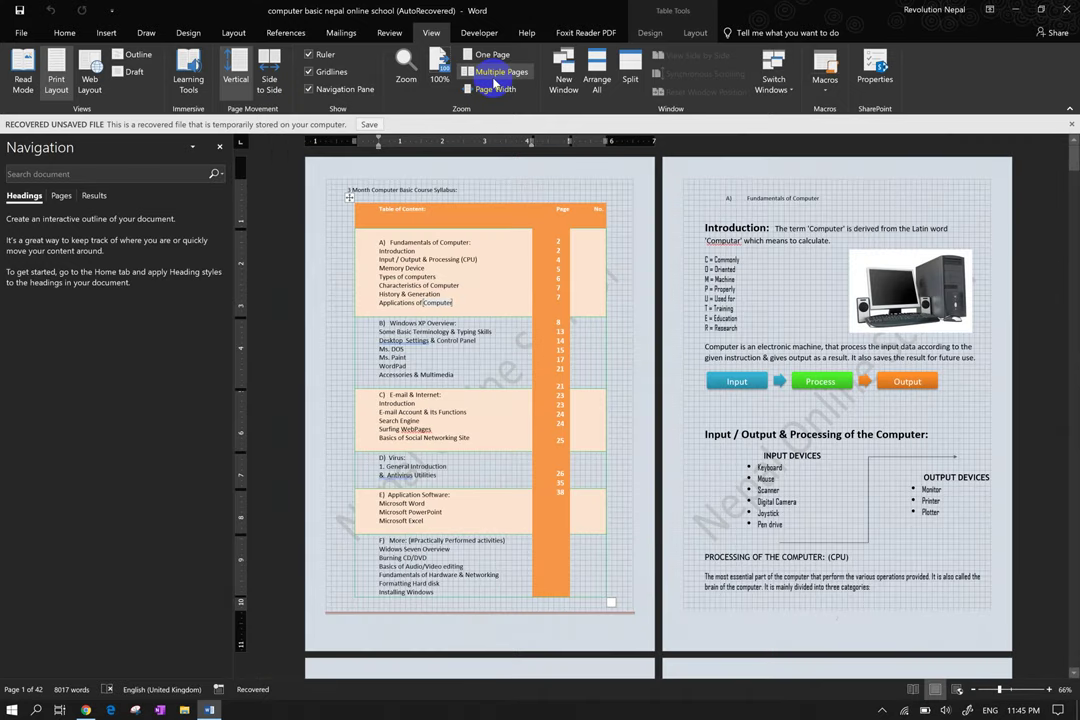
- Zoom out three times with the status-bar minus button to show many syllabus pages side by side
left_click(532, 362)
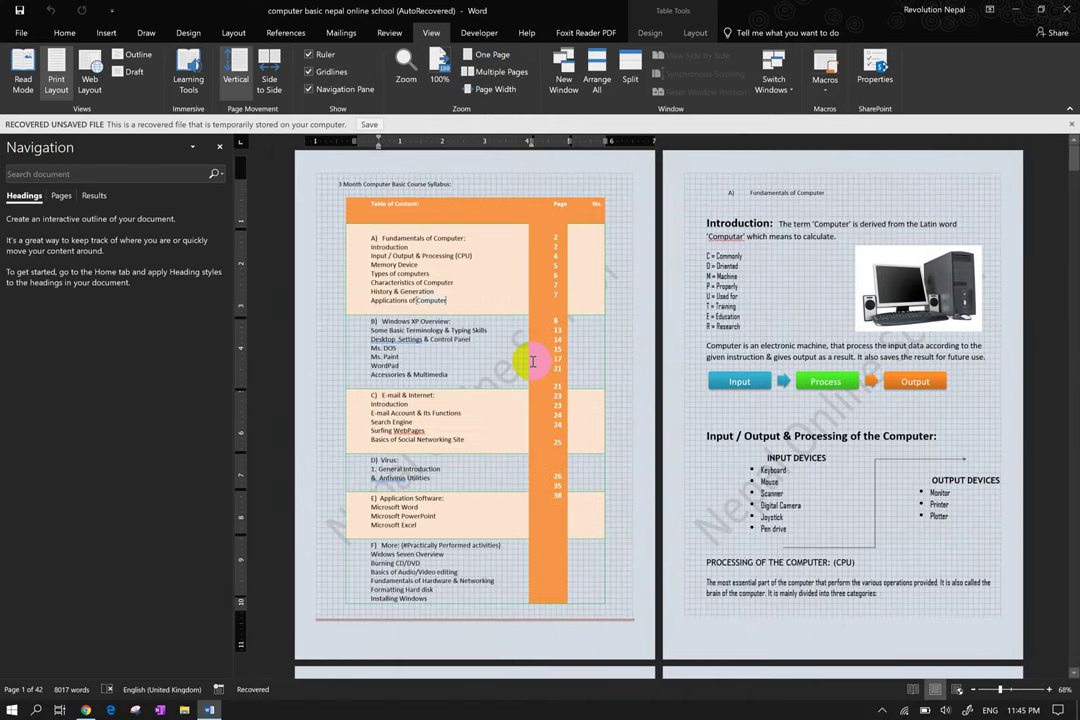
scroll(600, 290, "up", 4, "ctrl")
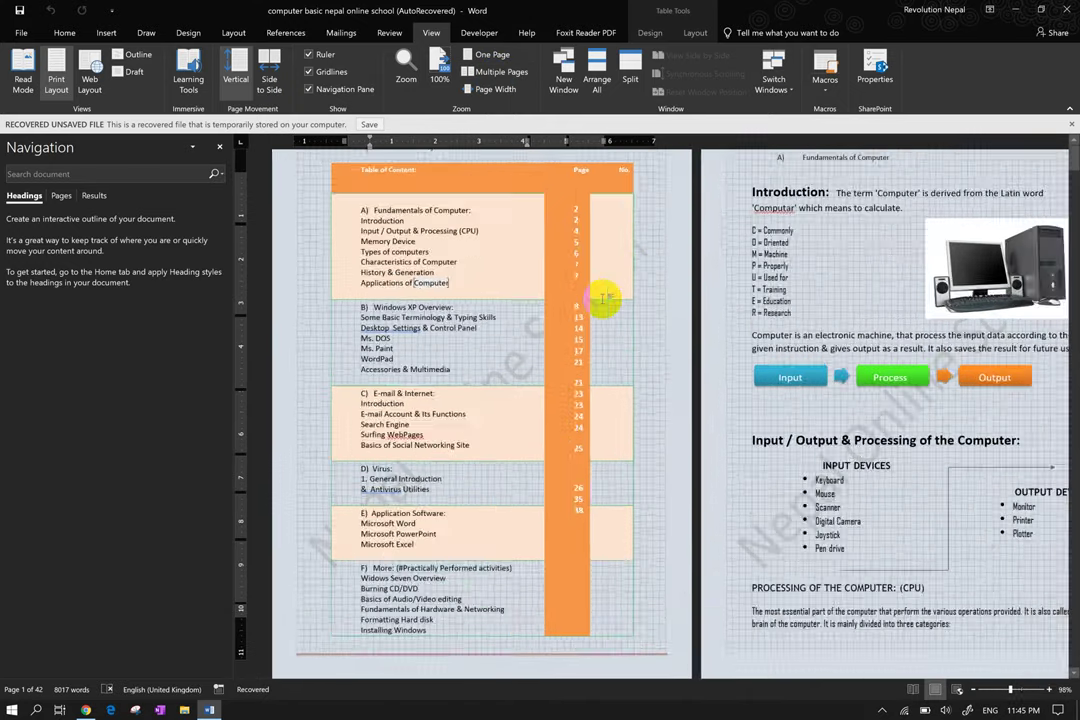
scroll(603, 303, "down", 6, "ctrl")
scroll(606, 302, "down", 1, "ctrl")
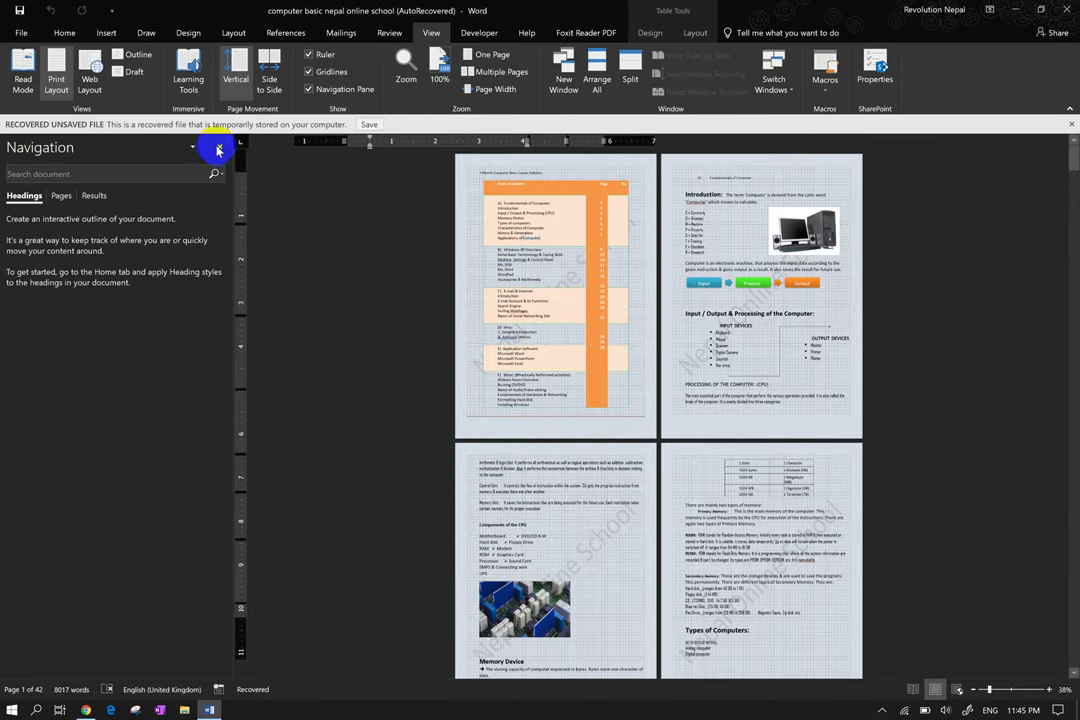
left_click(968, 696)
left_click(968, 696)
left_click(968, 696)
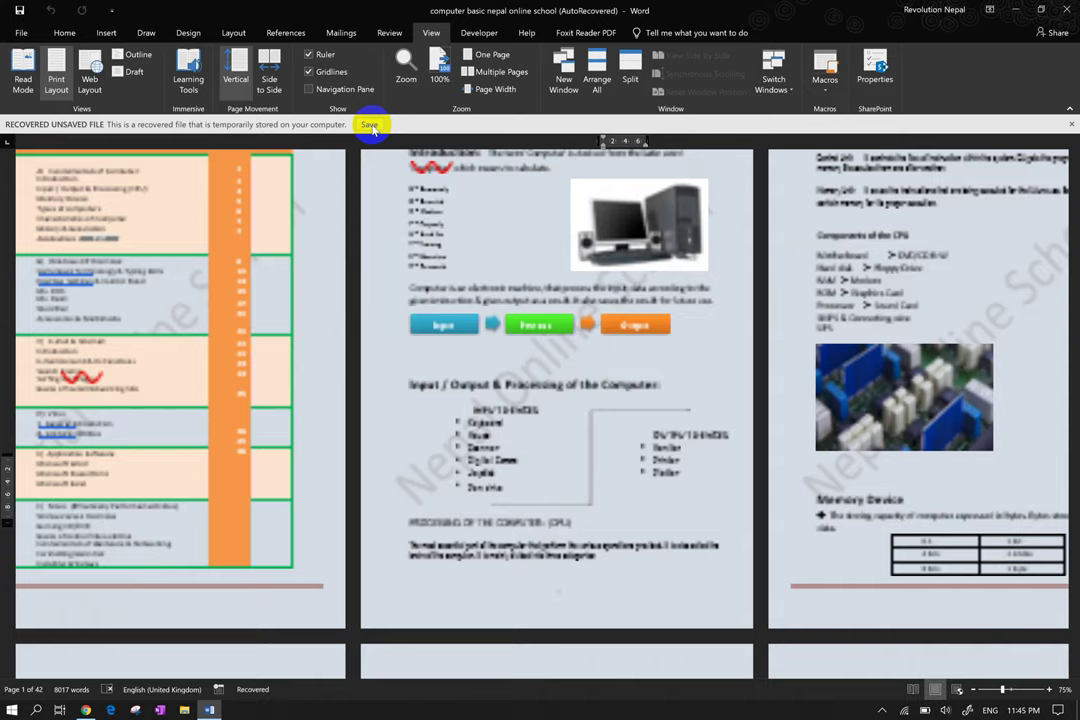
- Save the recovered syllabus, then browse the Developer, Help, Mailings and References tabs
left_click(370, 127)
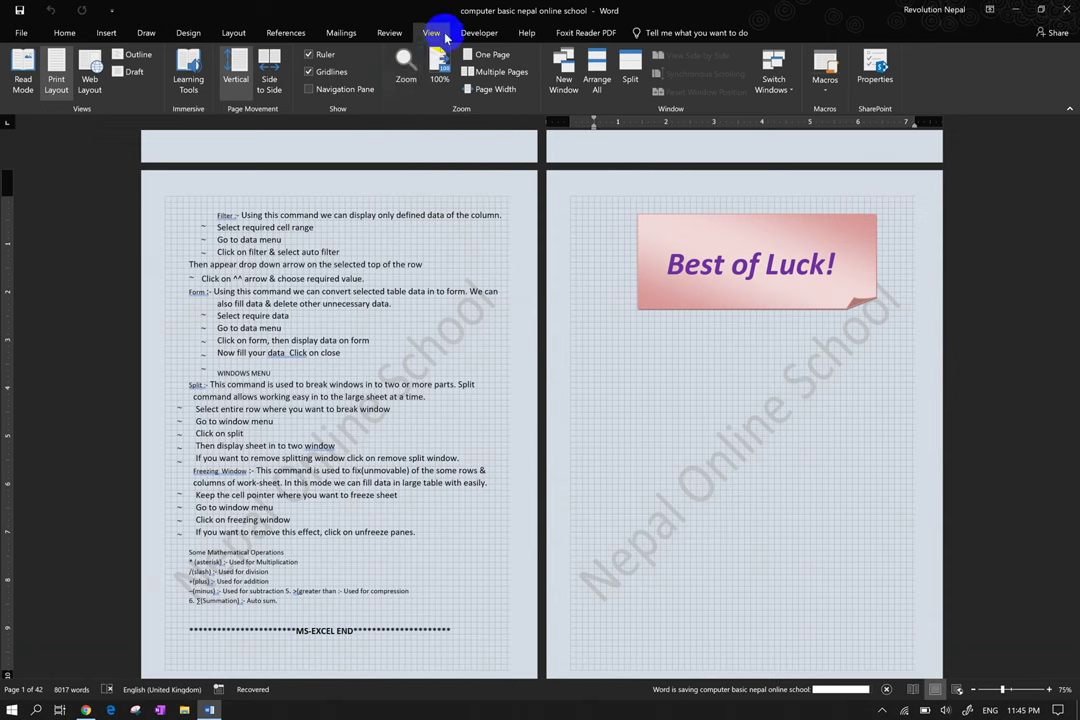
left_click(474, 34)
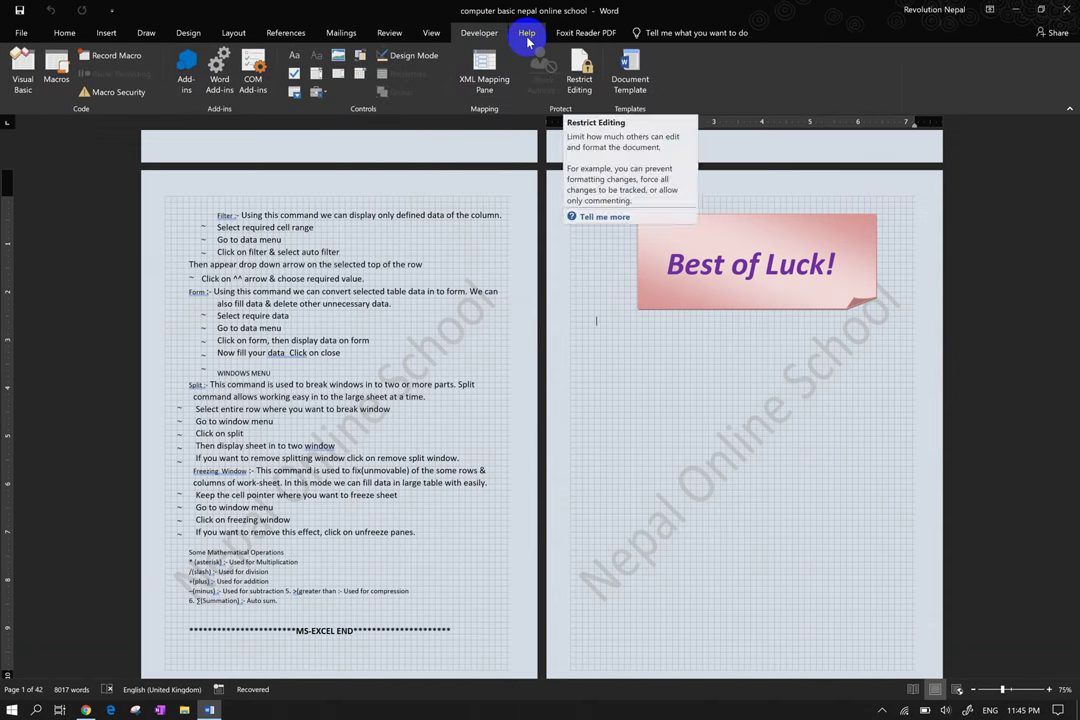
left_click(527, 38)
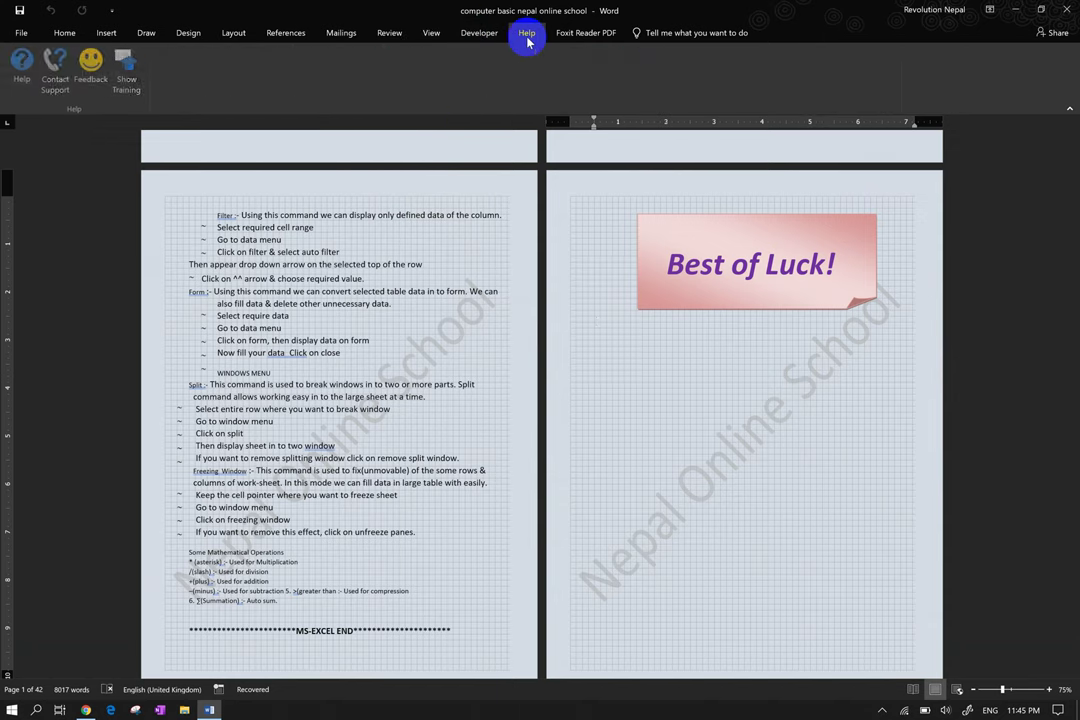
left_click(366, 457)
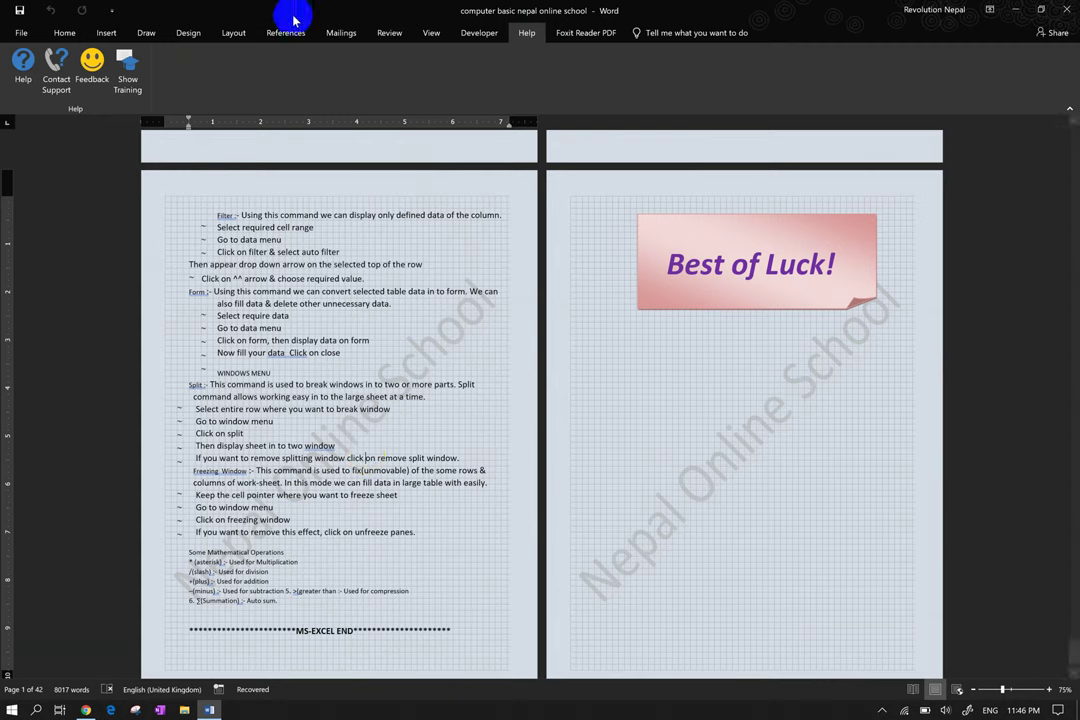
left_click(330, 36)
left_click(285, 33)
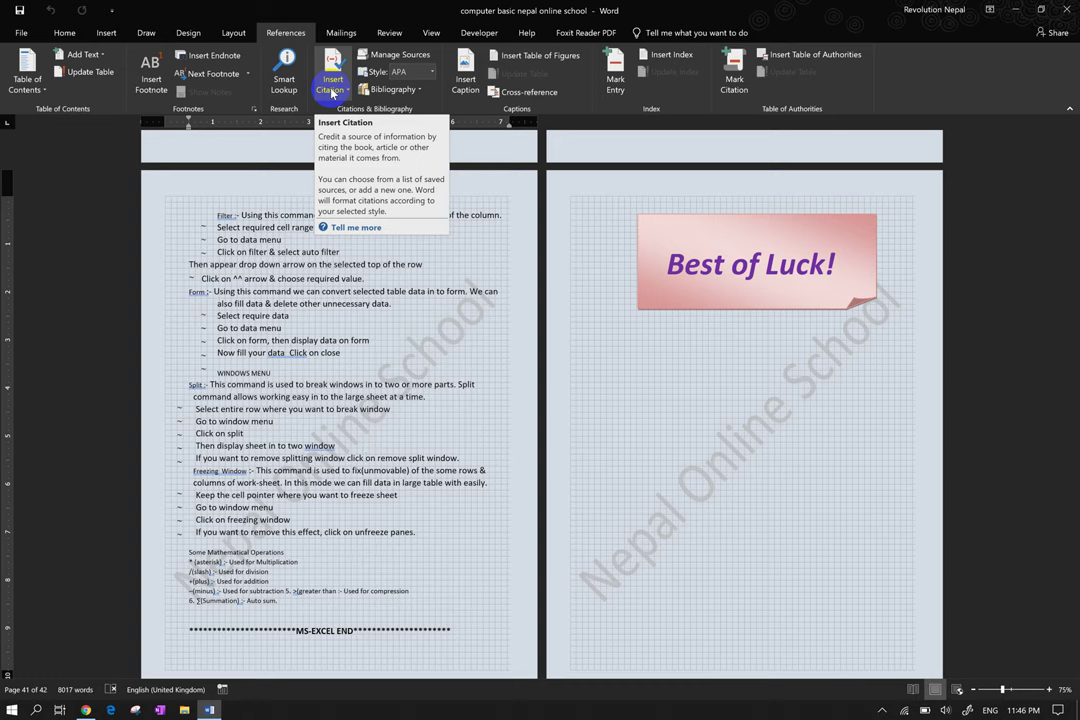
- Preview the Bibliography gallery without inserting, then cycle the ribbon through to the Developer tab
left_click(377, 90)
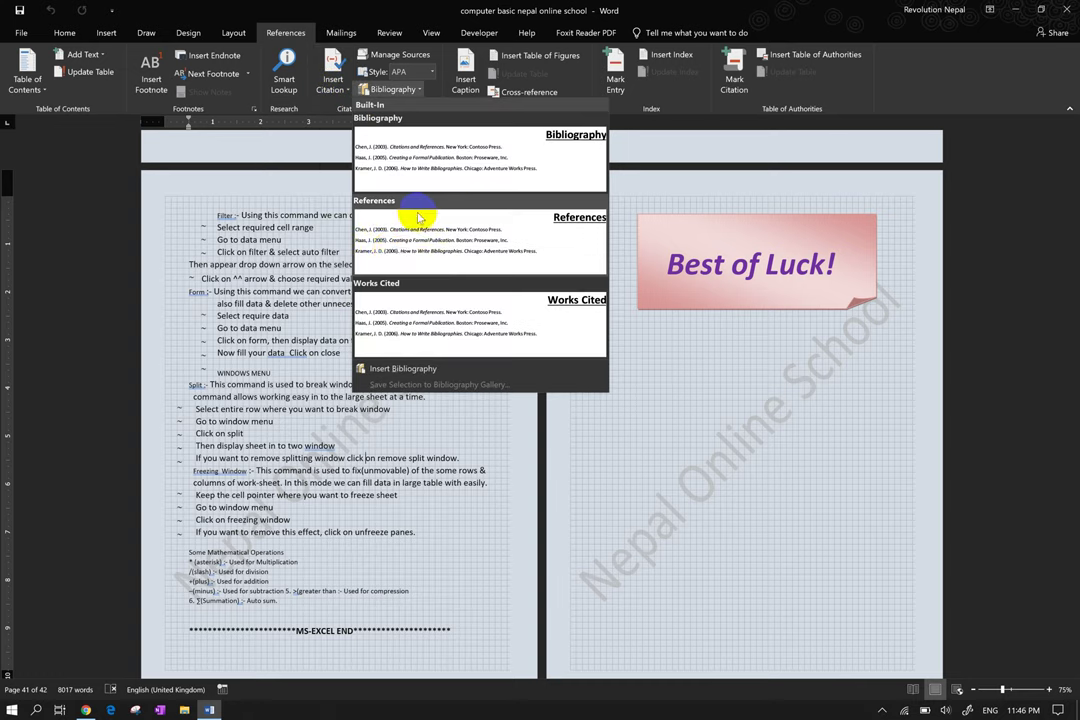
left_click(262, 205)
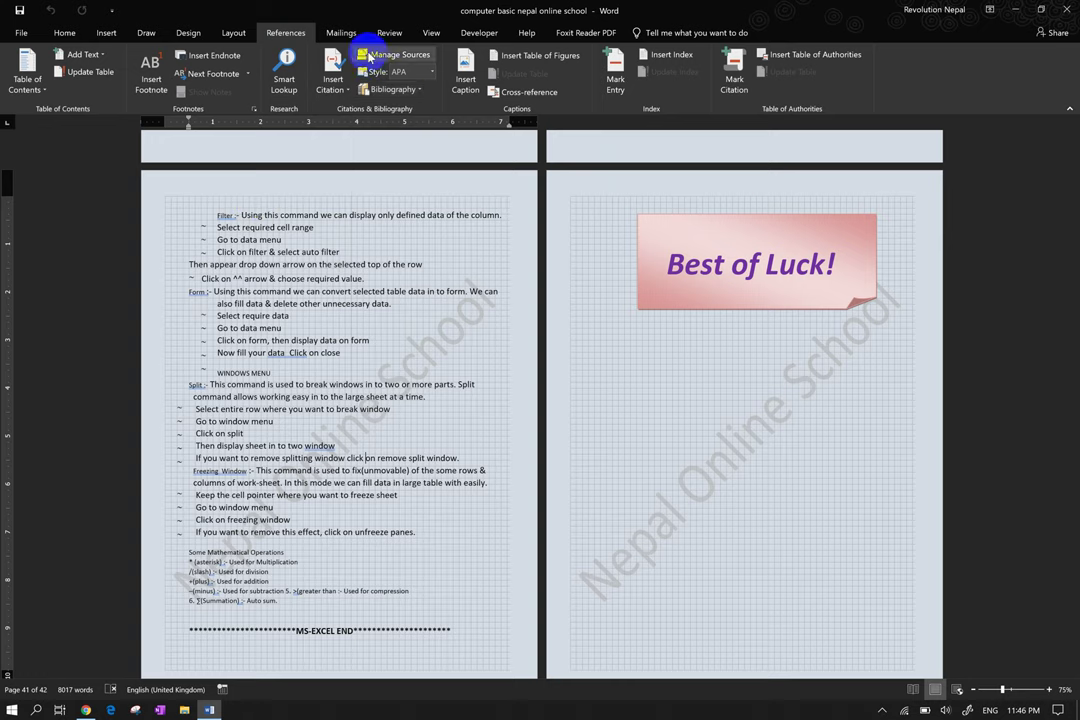
left_click(338, 33)
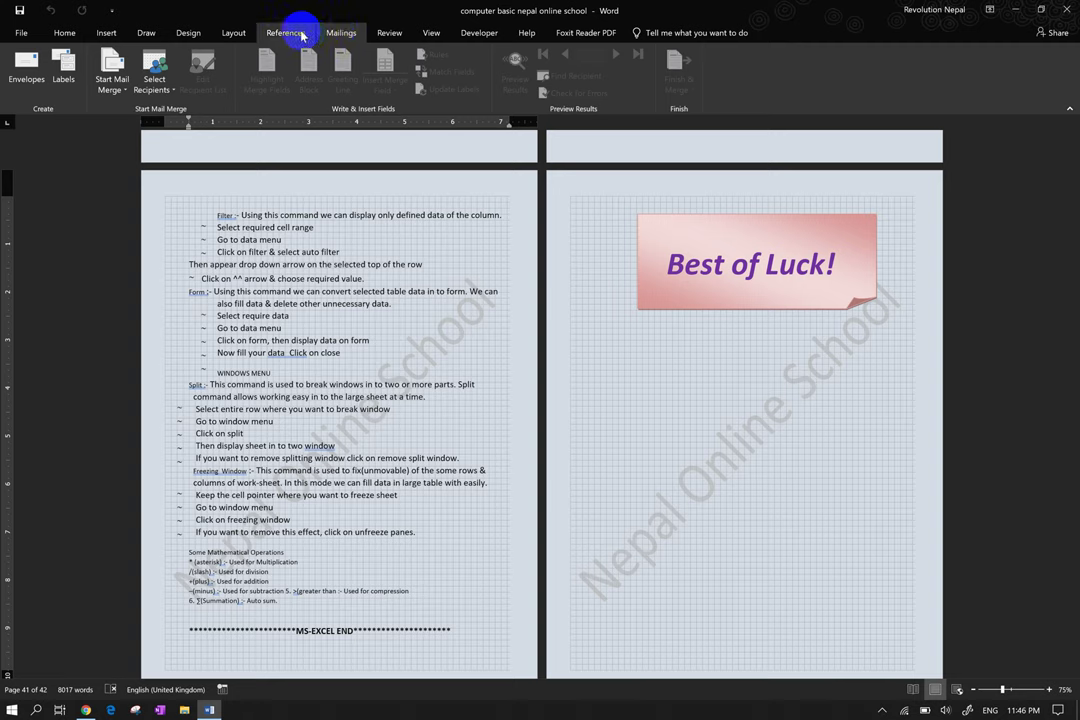
left_click(287, 33)
left_click(340, 33)
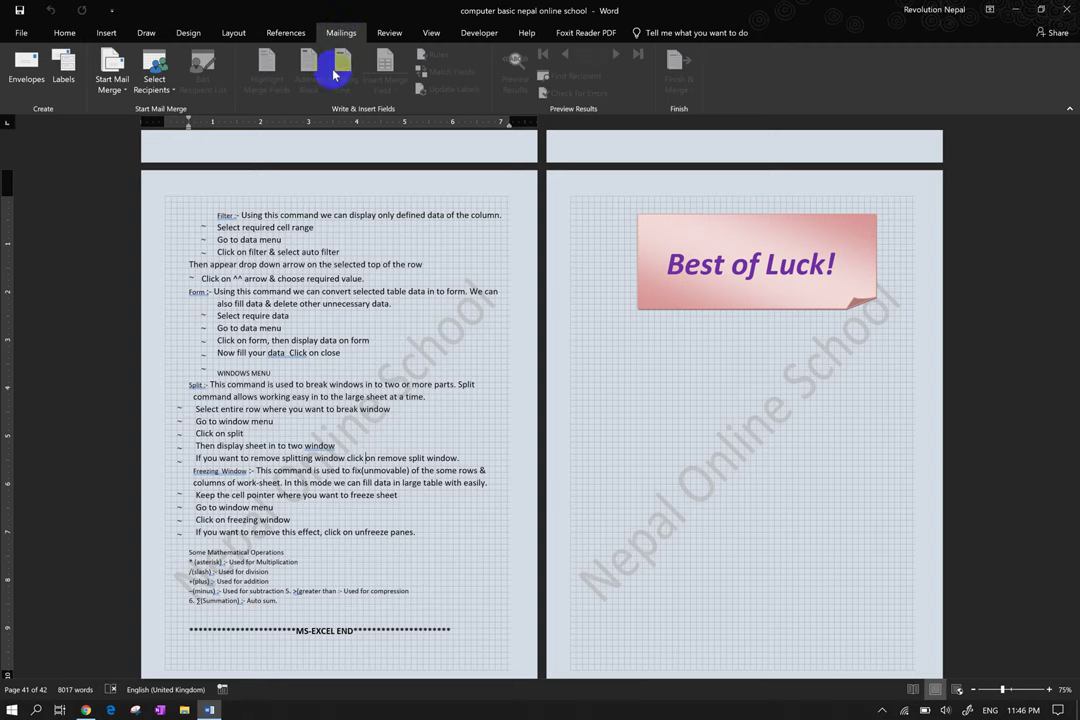
left_click(287, 33)
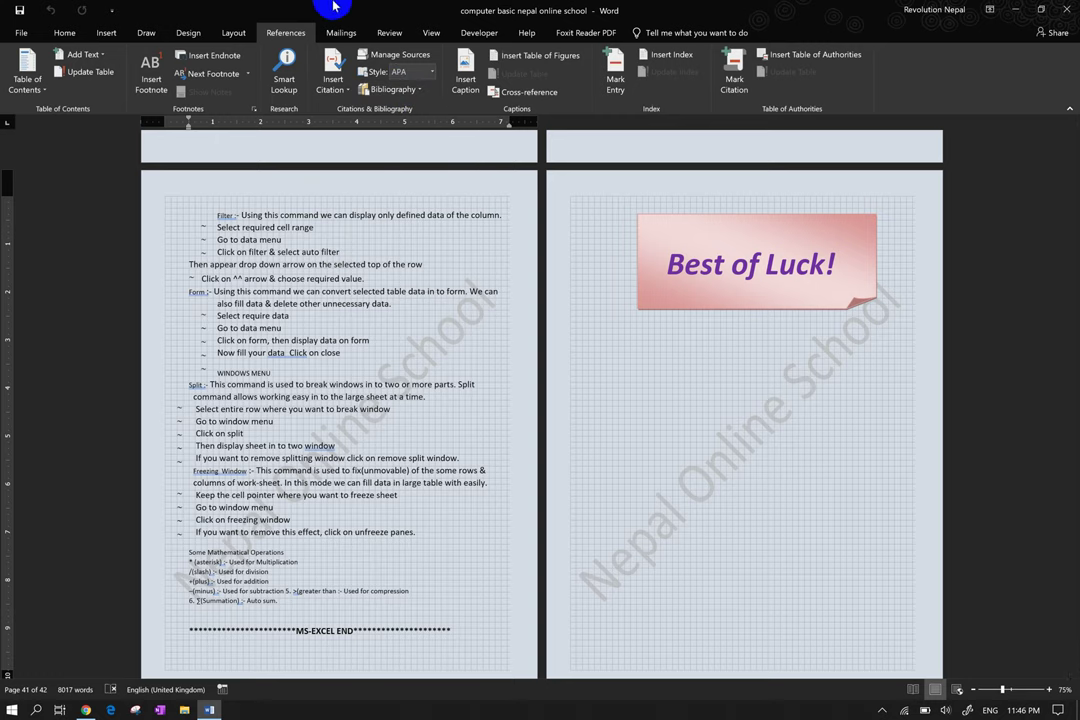
left_click(346, 32)
left_click(378, 40)
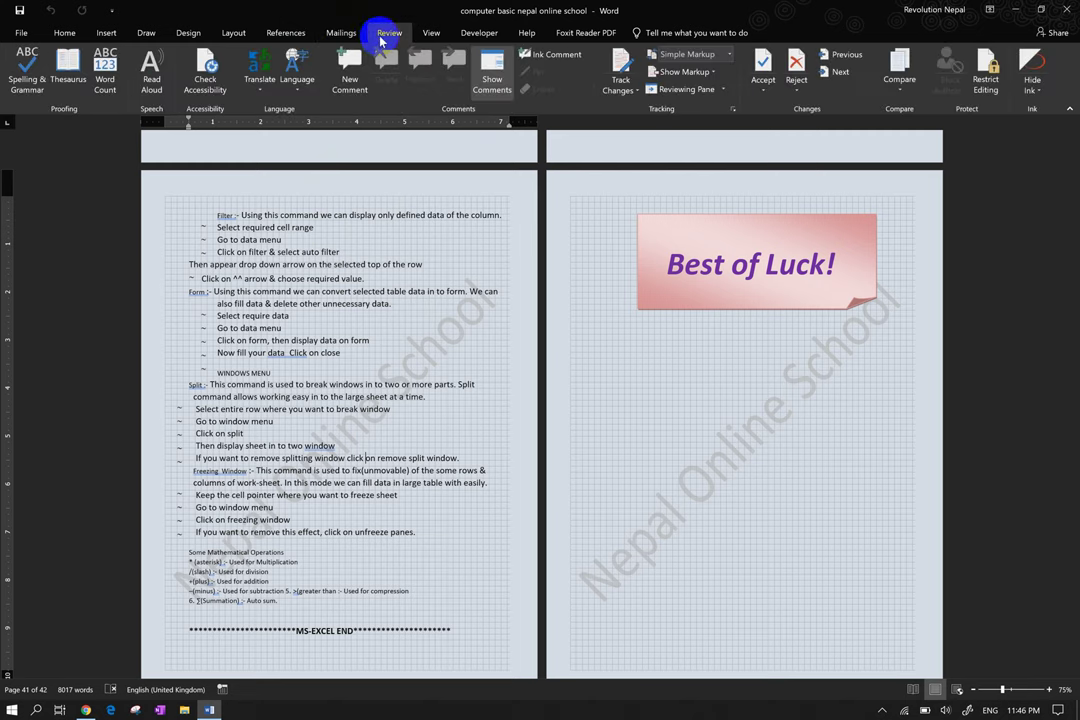
left_click(440, 32)
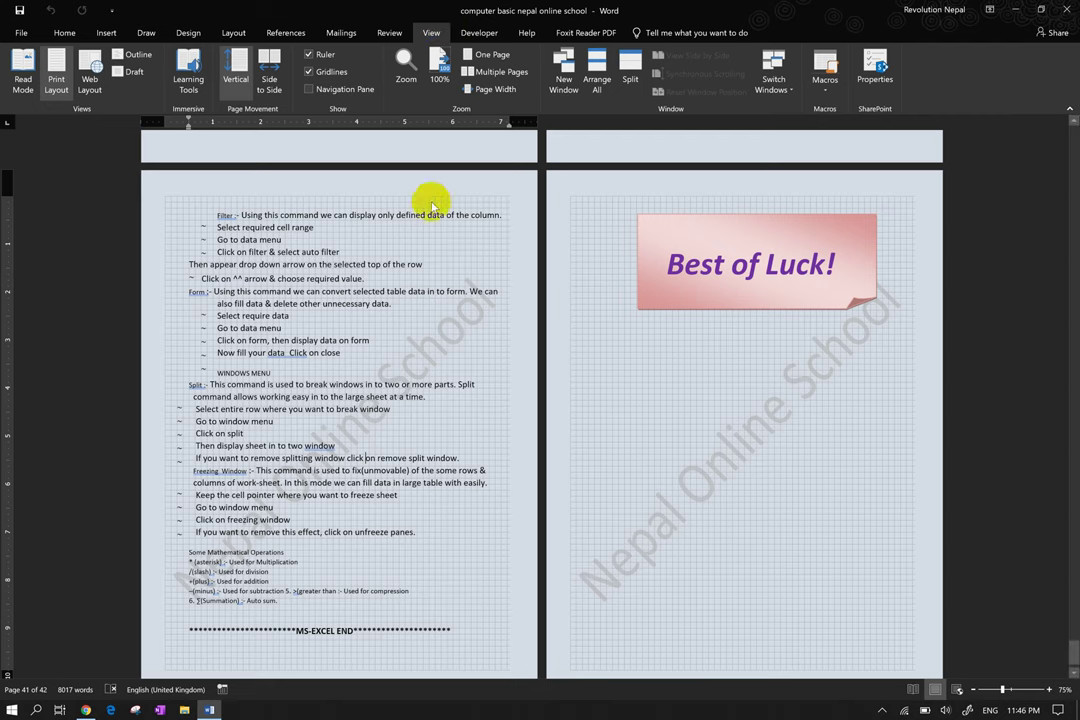
left_click(478, 32)
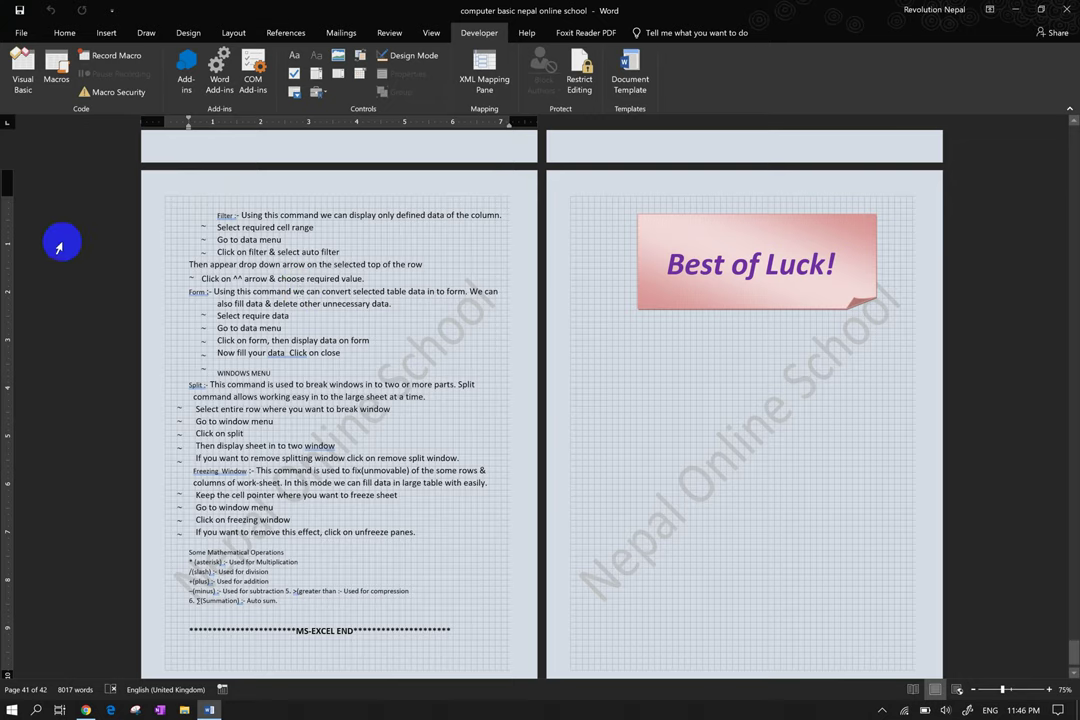
- Start saving a copy to the Desktop with passwords required to open and modify it
left_click(30, 36)
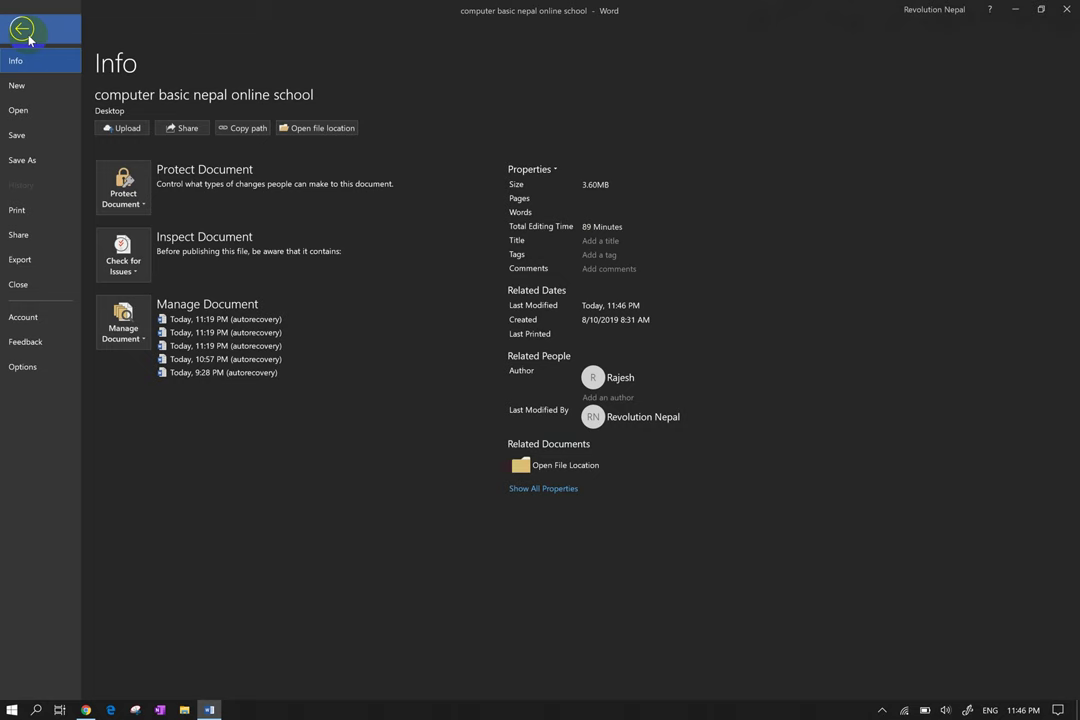
left_click(22, 162)
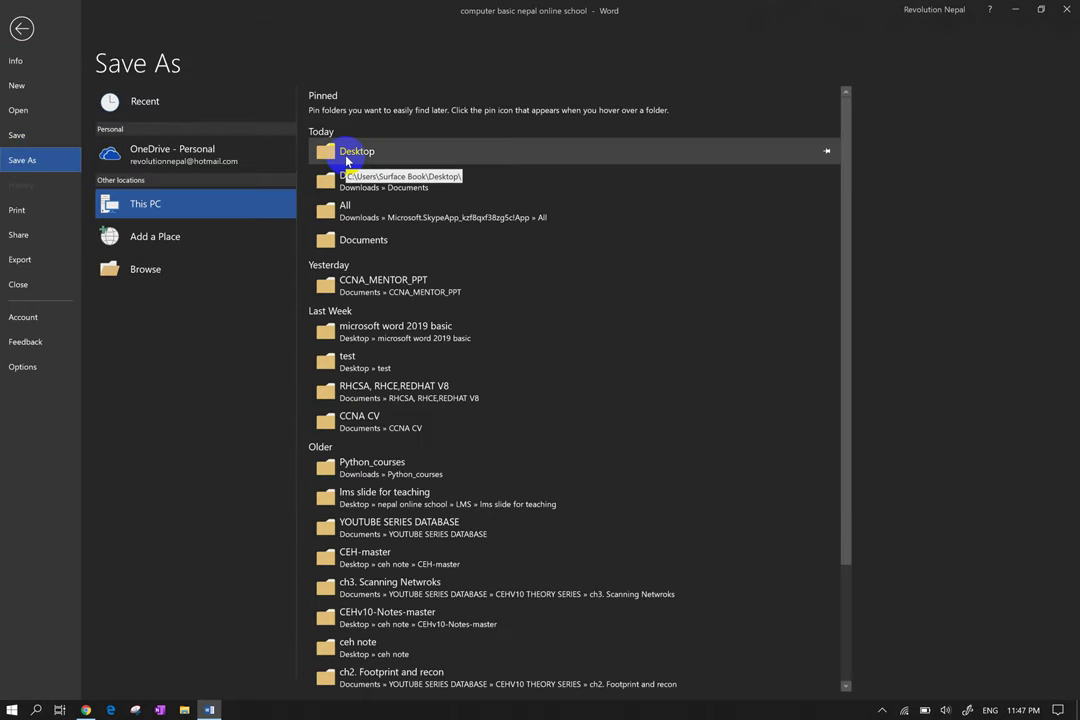
left_click(346, 160)
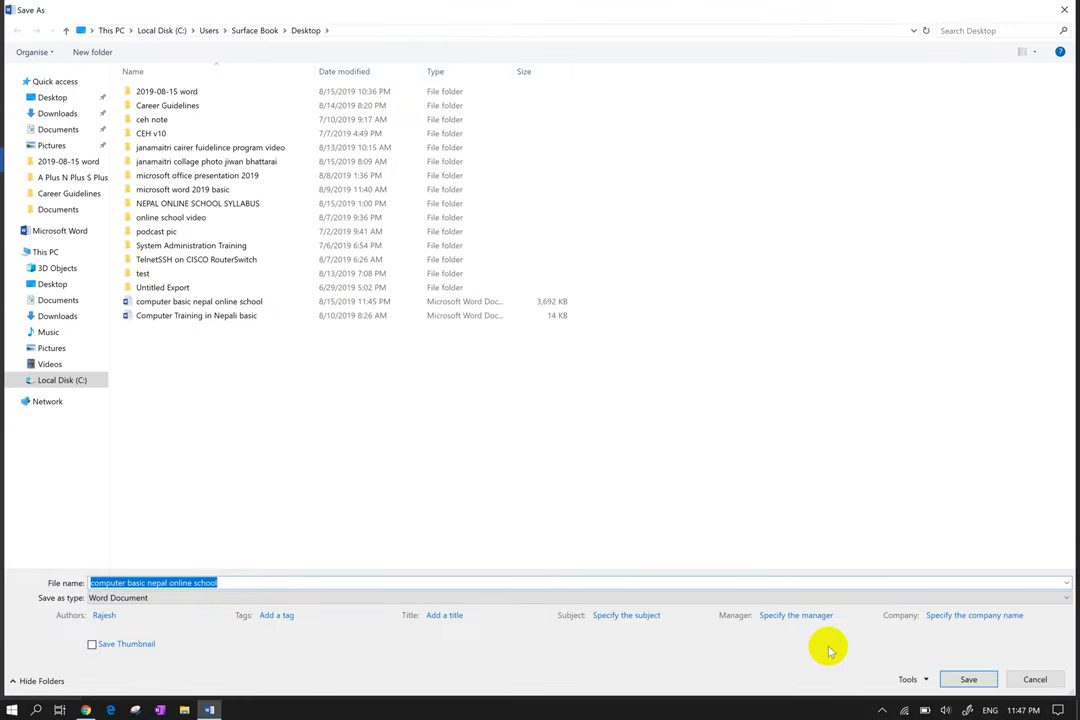
left_click(907, 679)
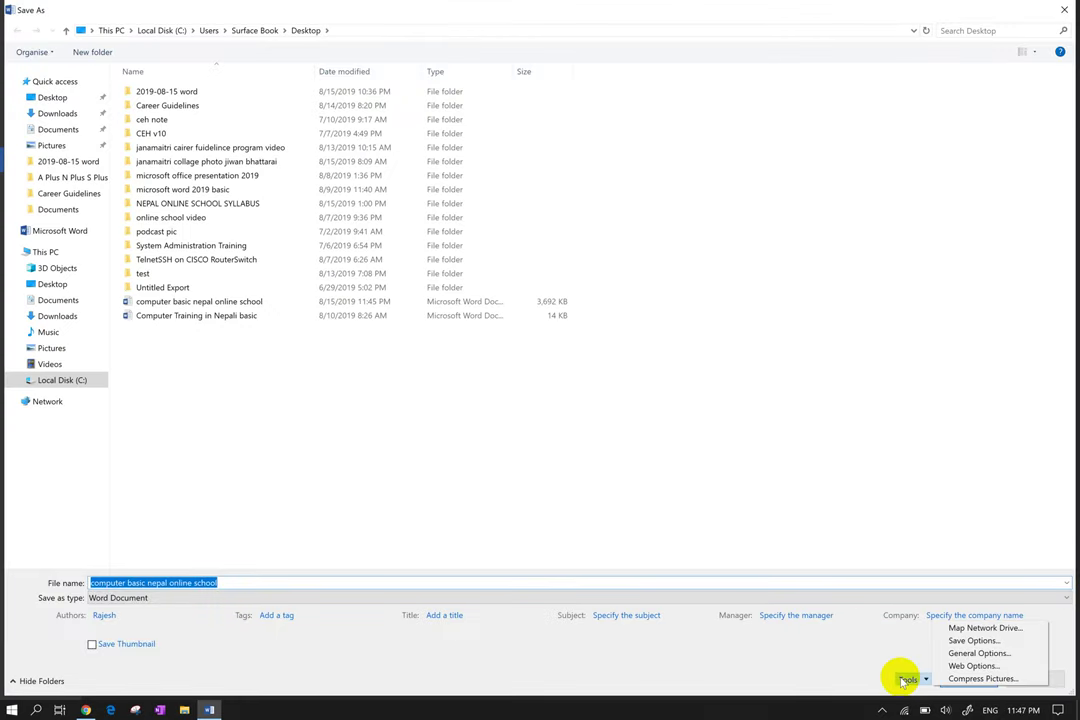
left_click(969, 654)
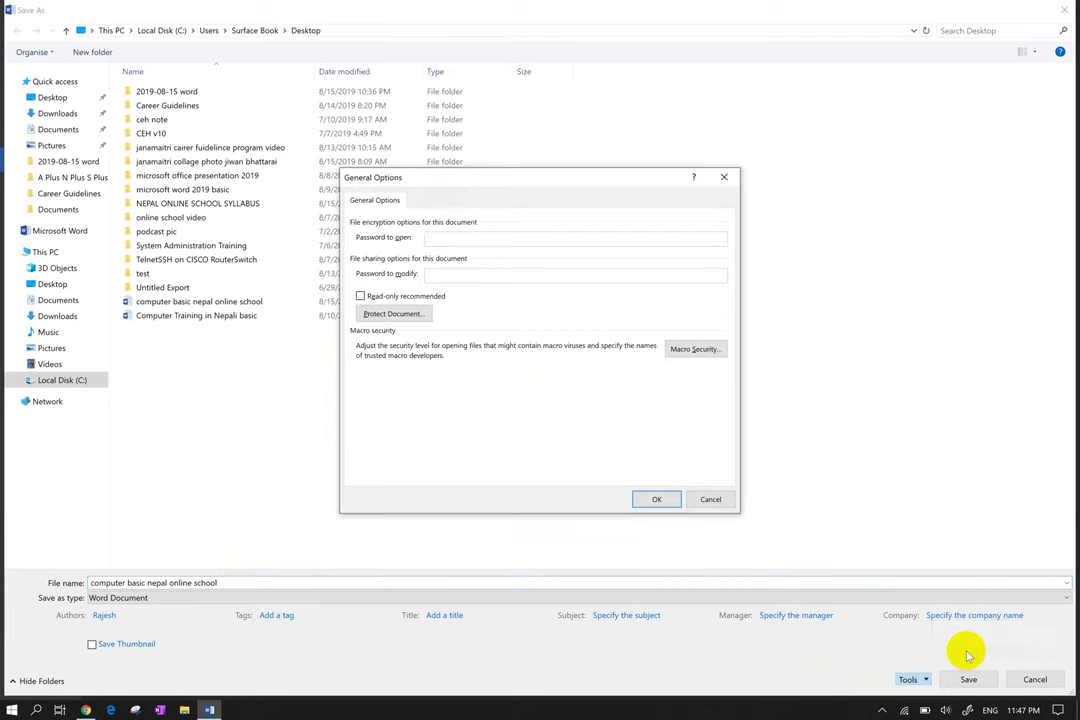
left_click(450, 240)
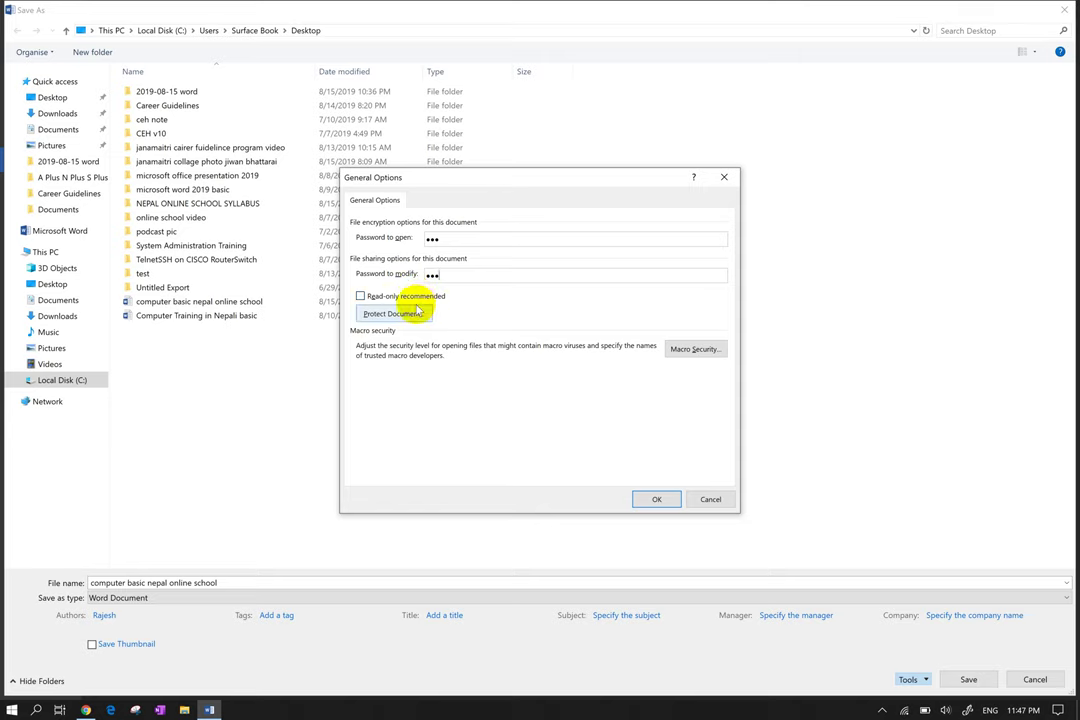
key("Return")
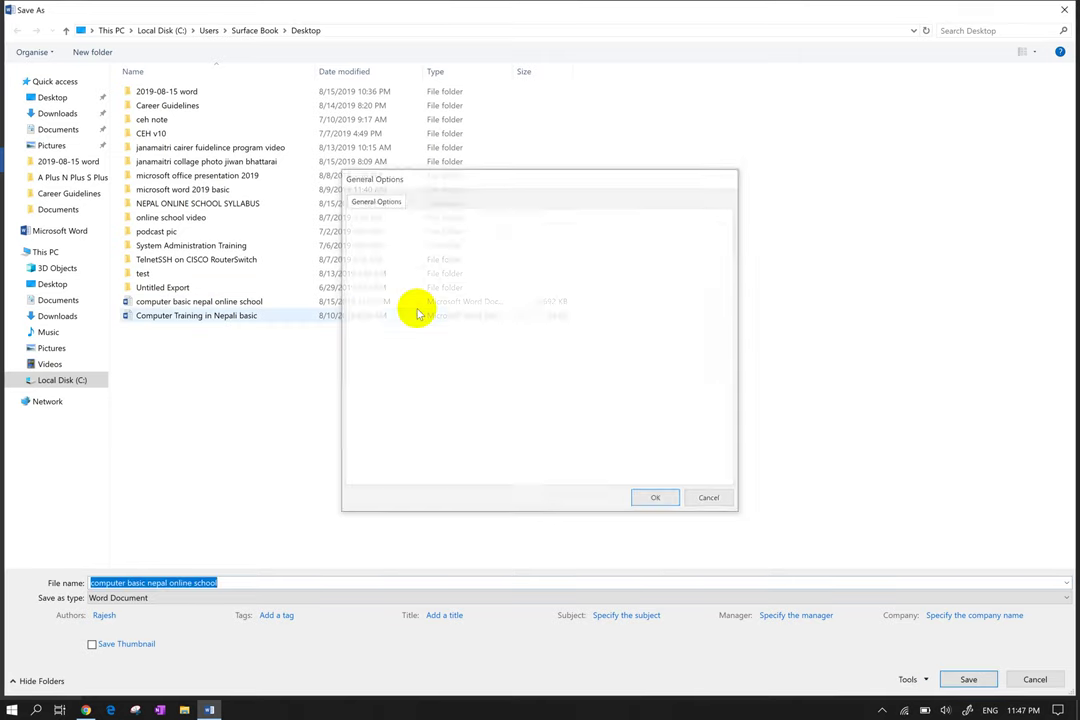
- Name the Desktop copy '1computer basic nepal online school'
left_click(908, 679)
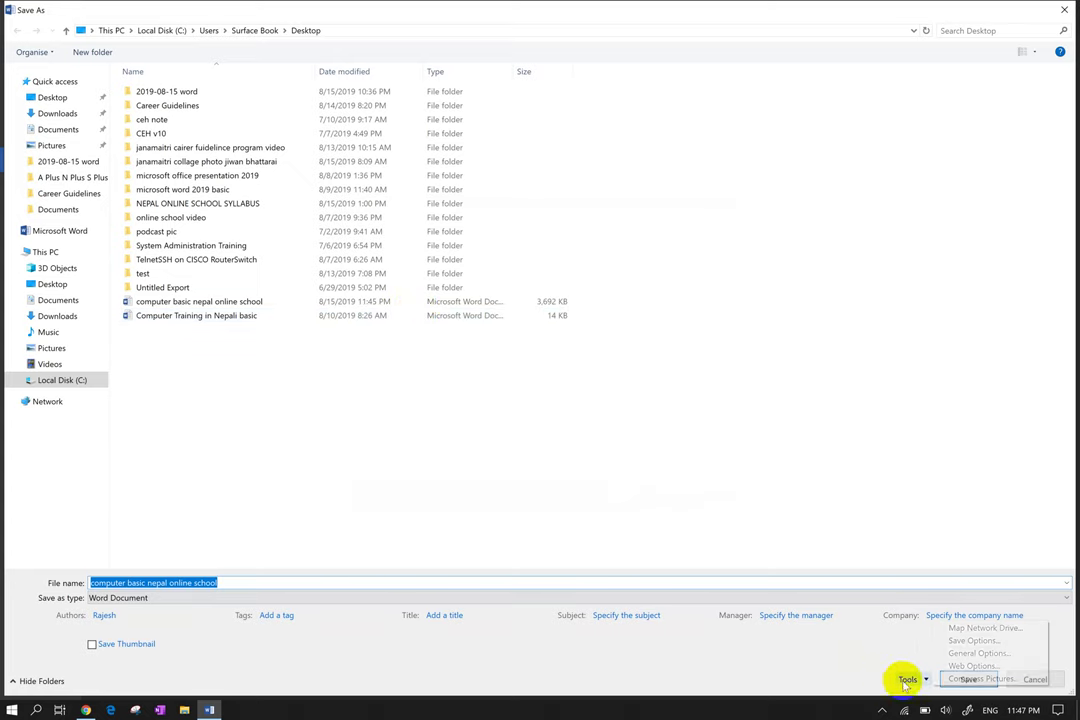
key("Escape")
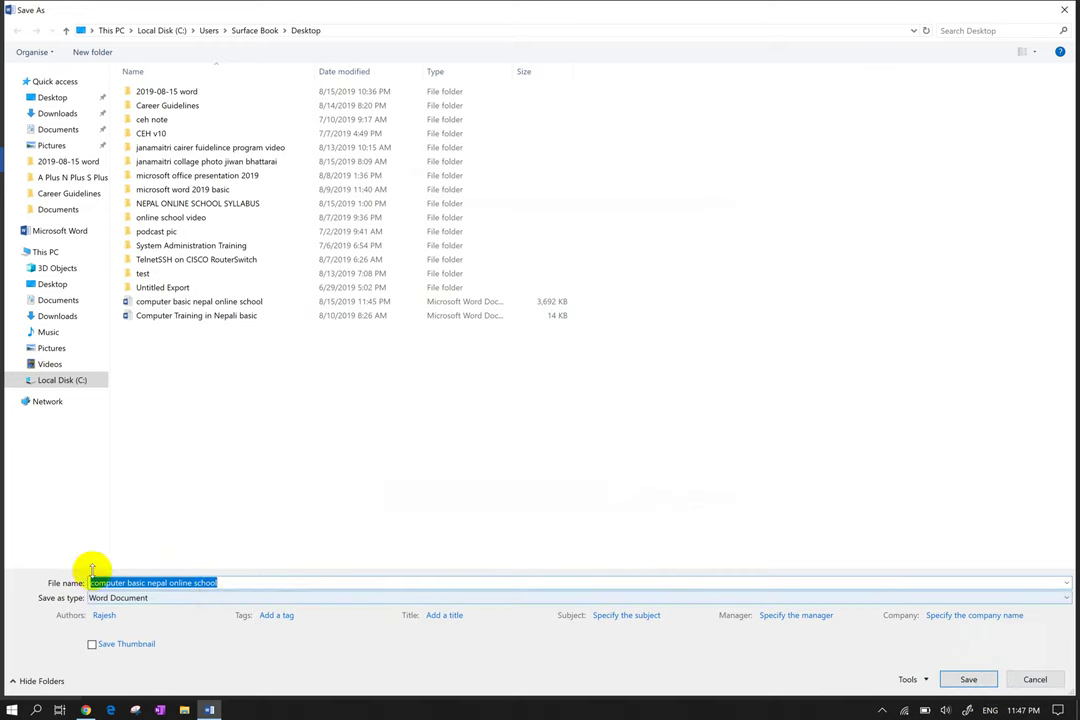
left_click(112, 614)
type("1")
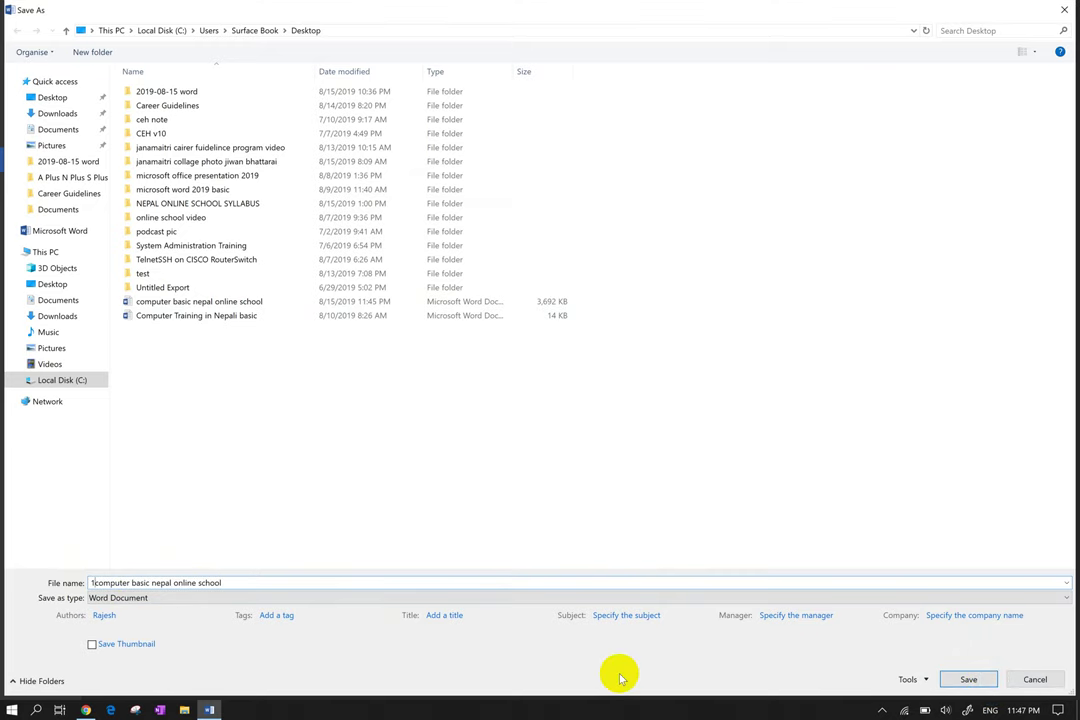
- Save the protected copy, close Word, and reopen '1computer basic nepal online school' from the desktop
left_click(966, 679)
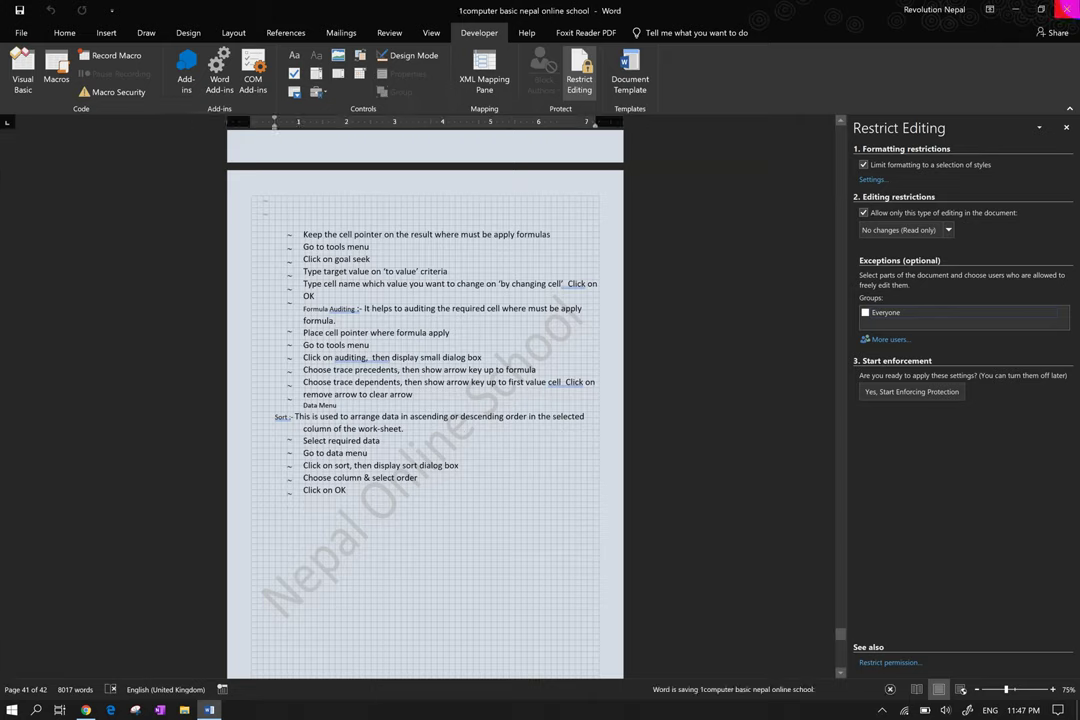
left_click(1066, 8)
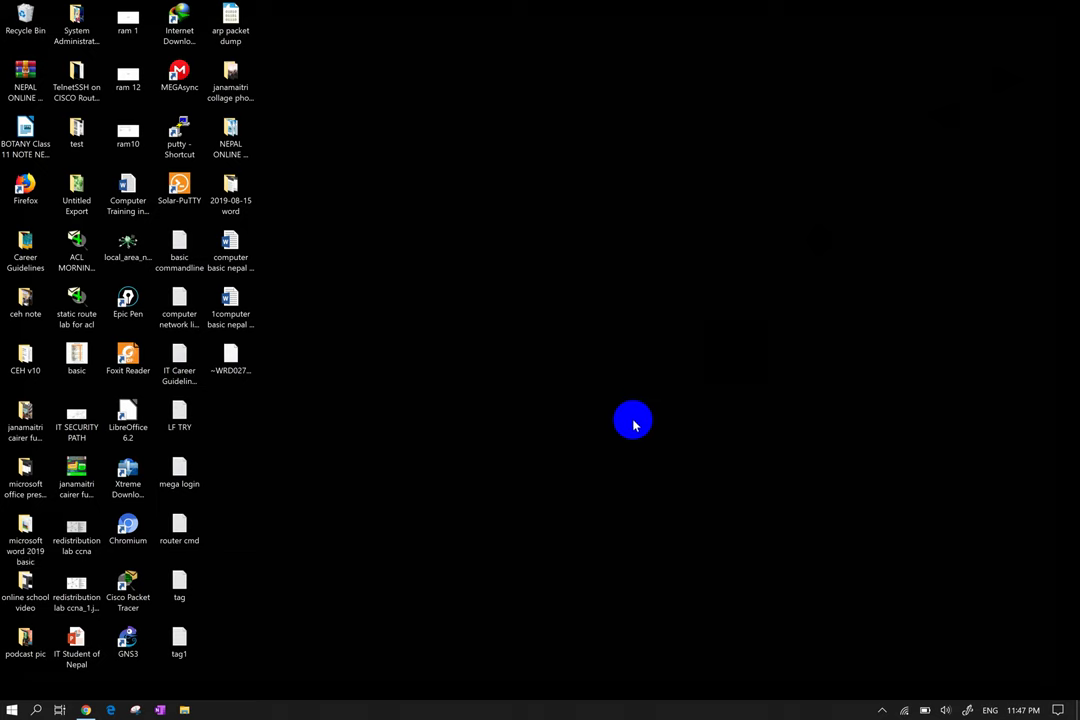
double_click(230, 298)
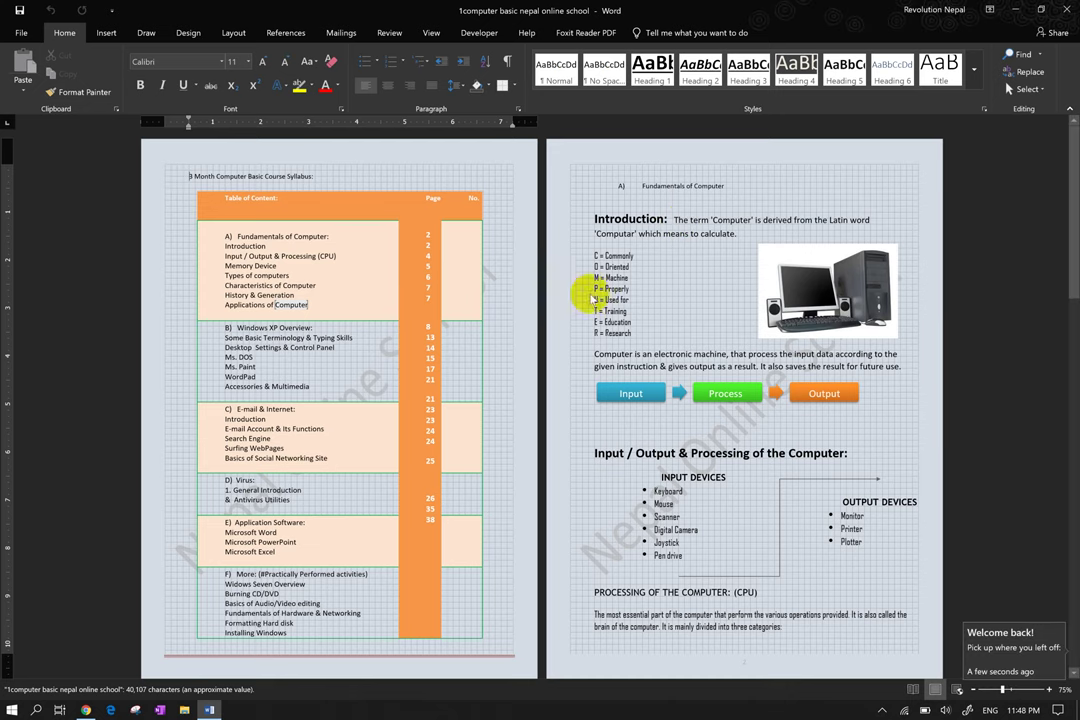
- Type a test 'kk' into the table of contents, then undo it
left_click(636, 354)
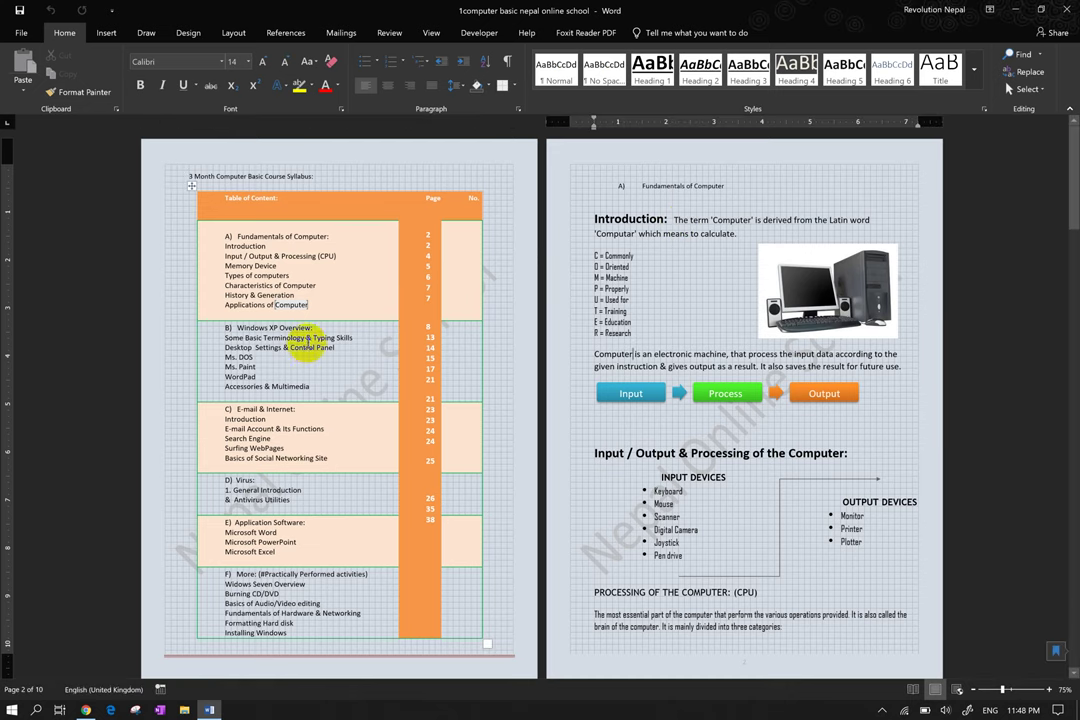
left_click(305, 347)
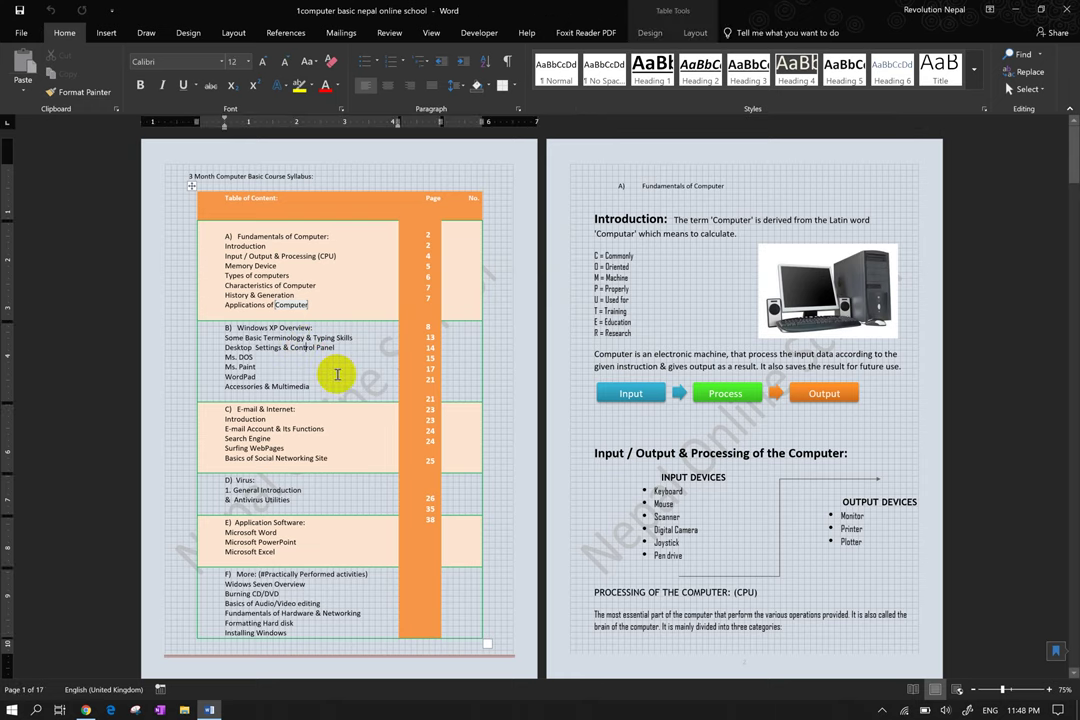
type("kk")
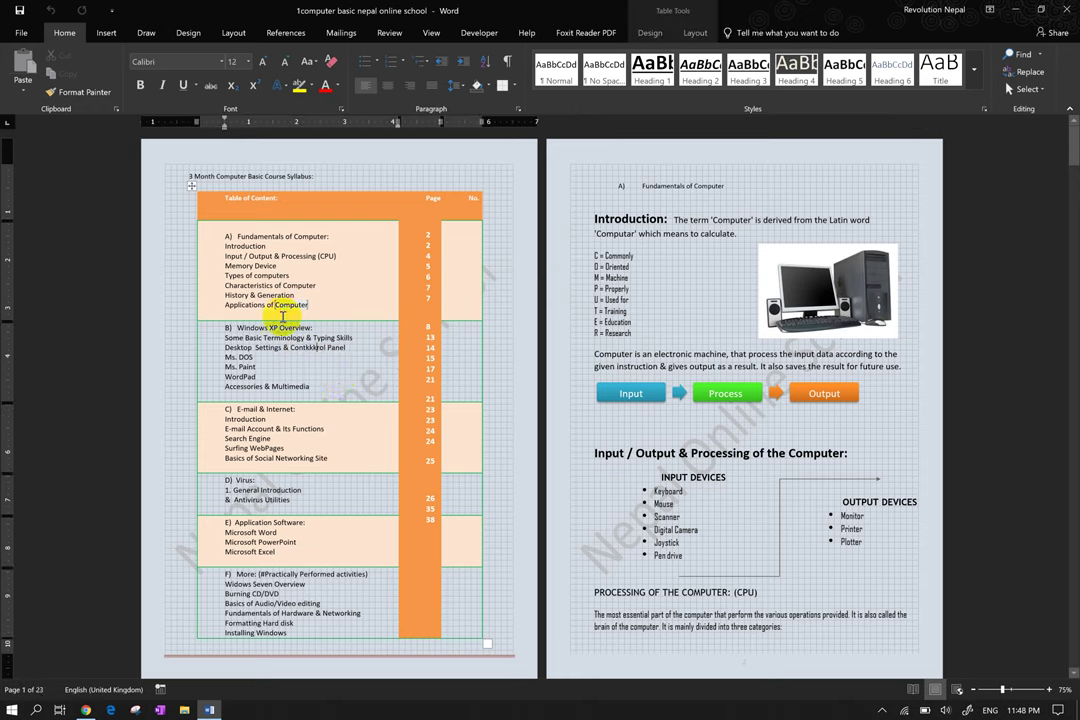
key("ctrl+z")
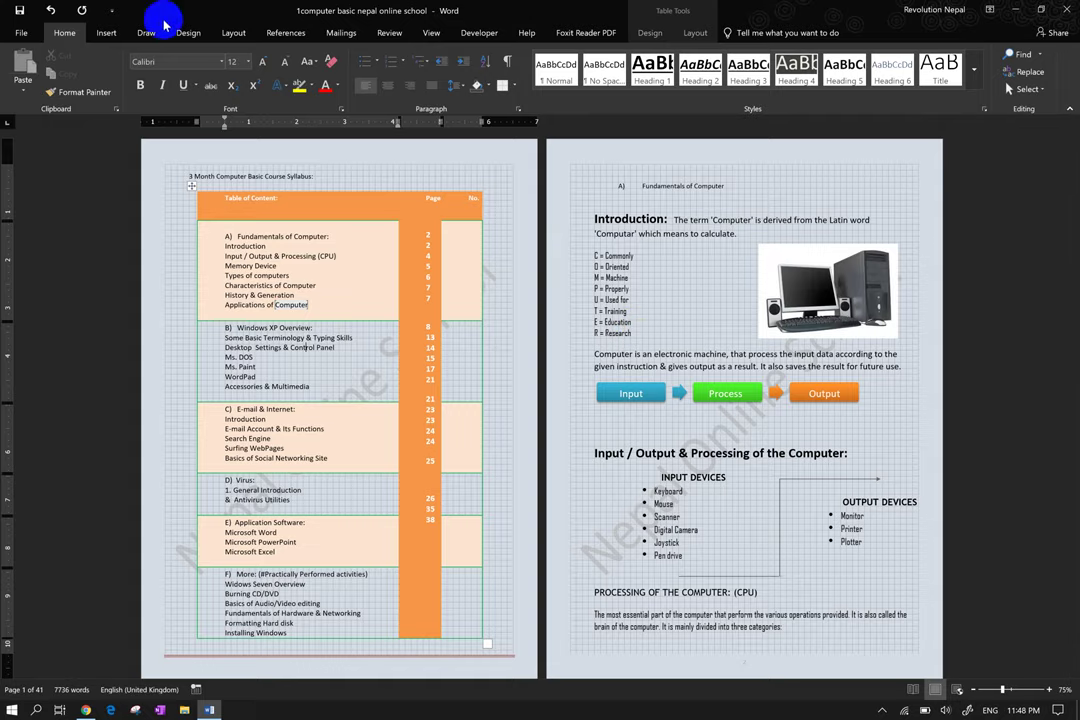
- Save As to the Desktop with open and modify passwords set in General Options
left_click(25, 33)
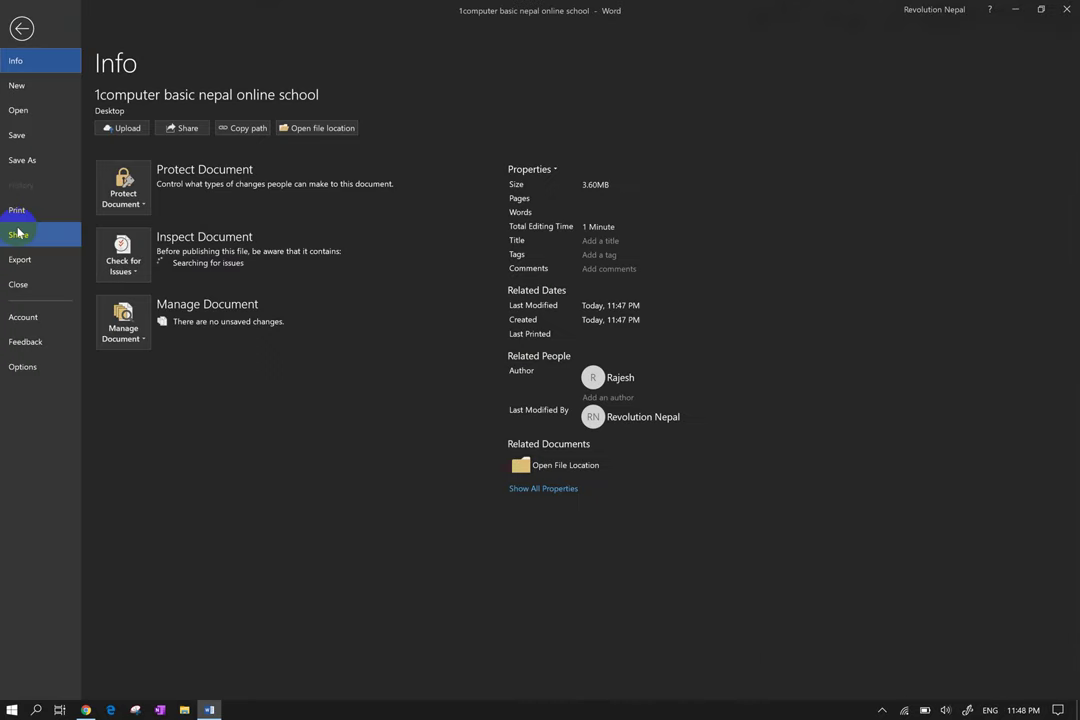
left_click(33, 162)
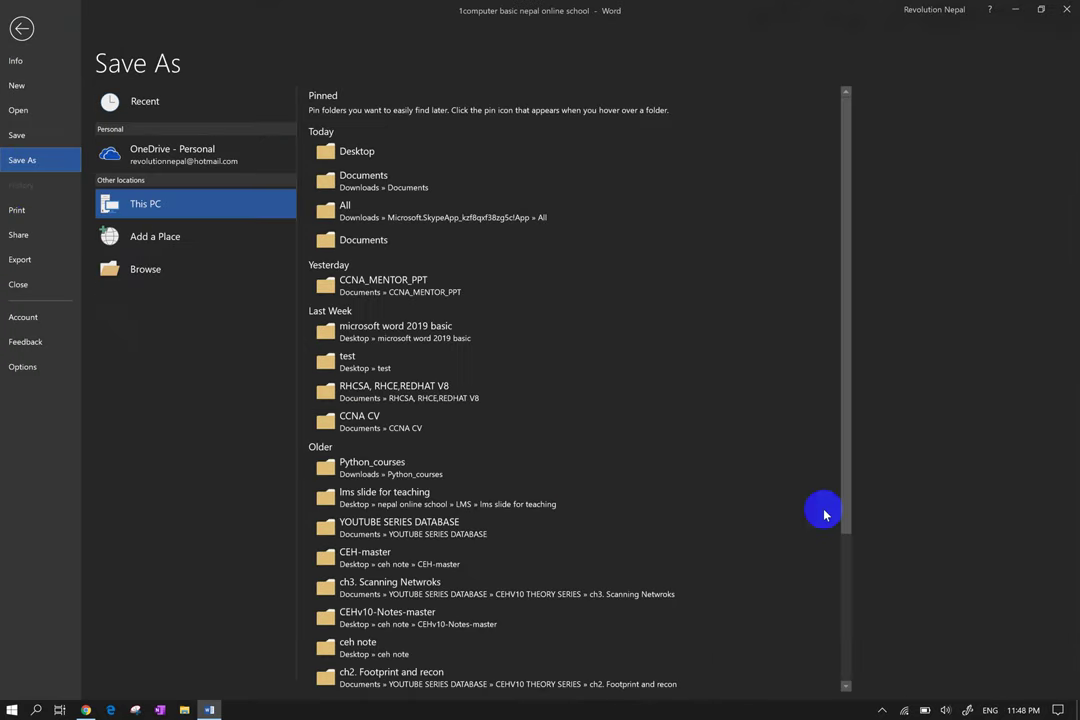
left_click(420, 147)
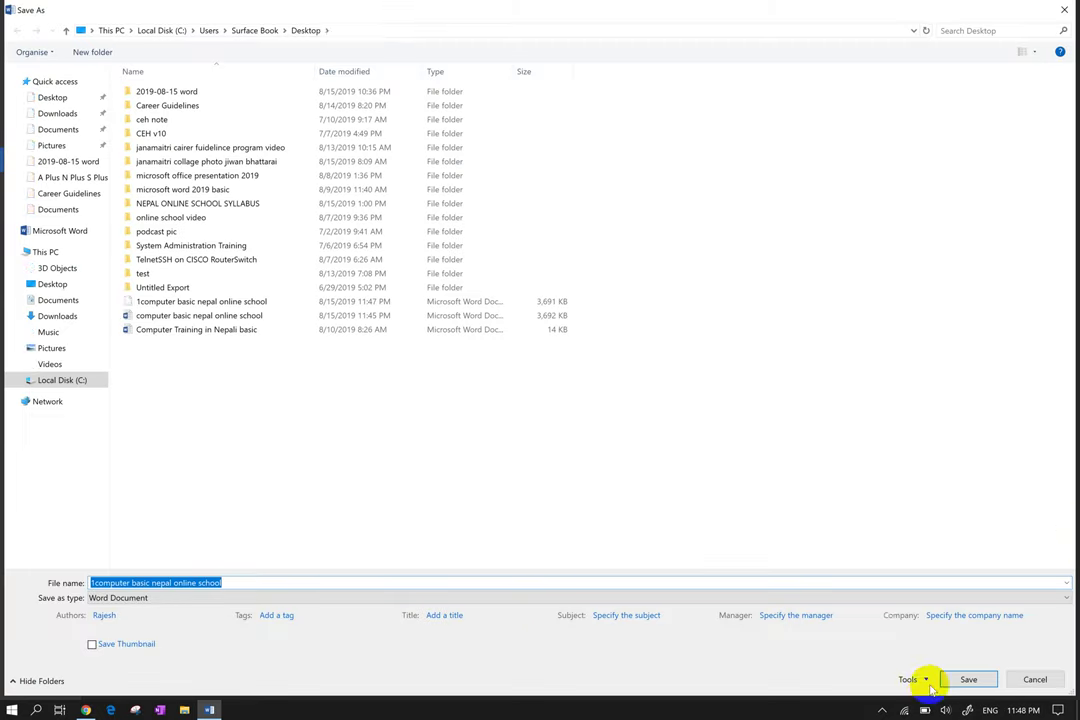
left_click(912, 680)
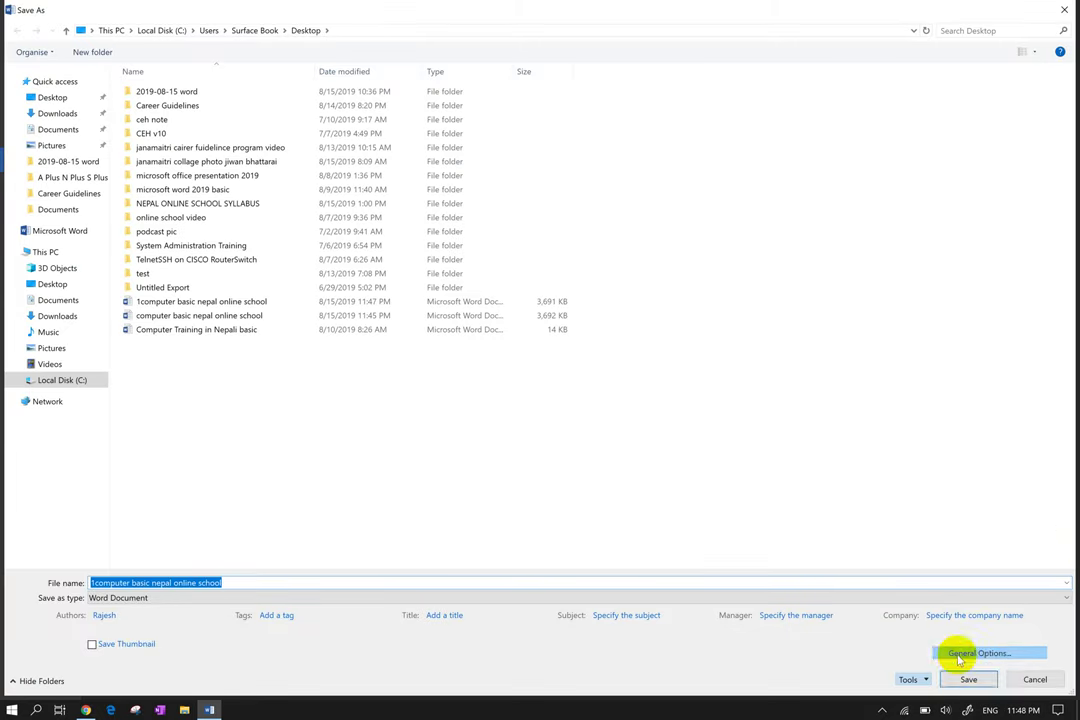
left_click(964, 651)
key("Escape")
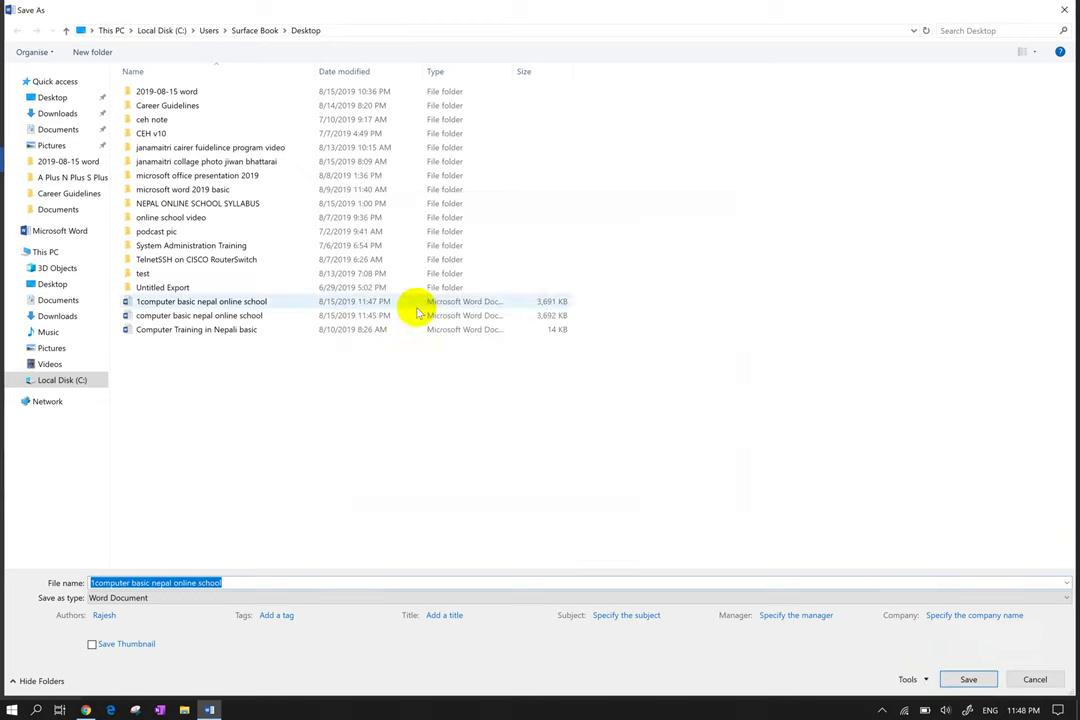
left_click(910, 679)
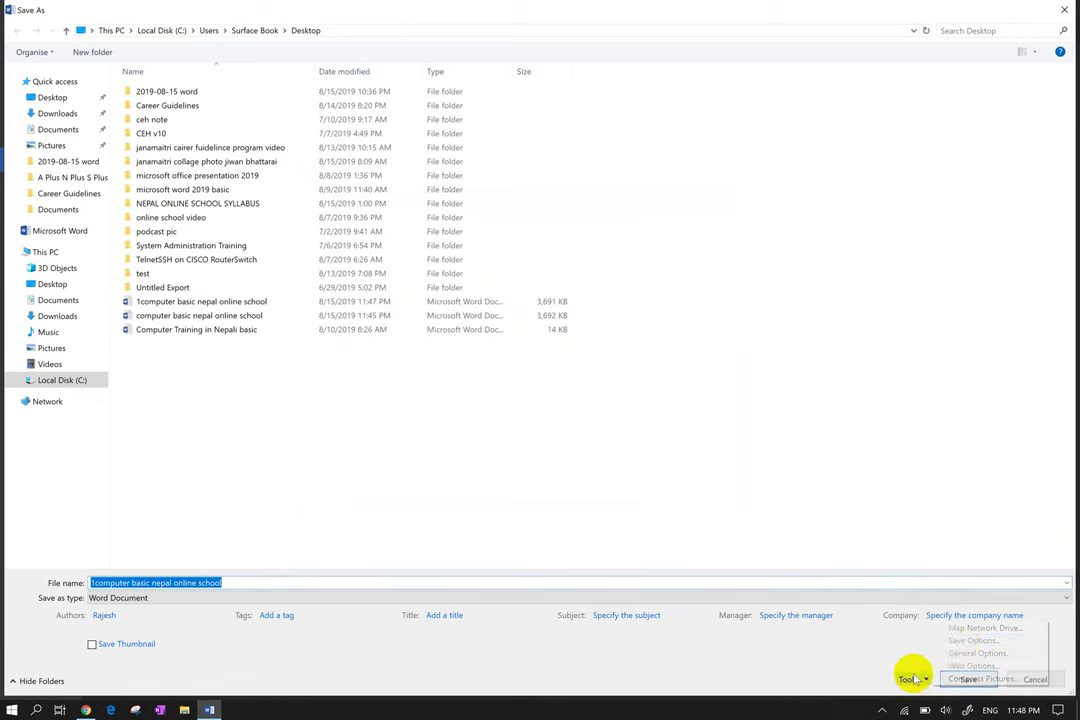
left_click(966, 653)
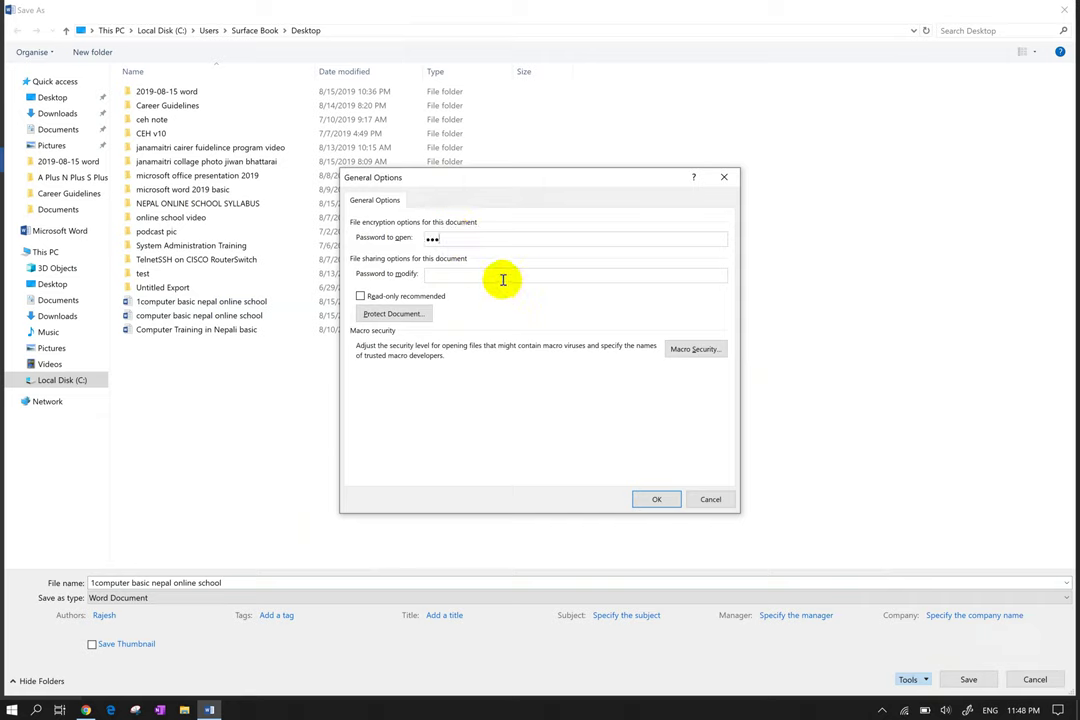
type("3")
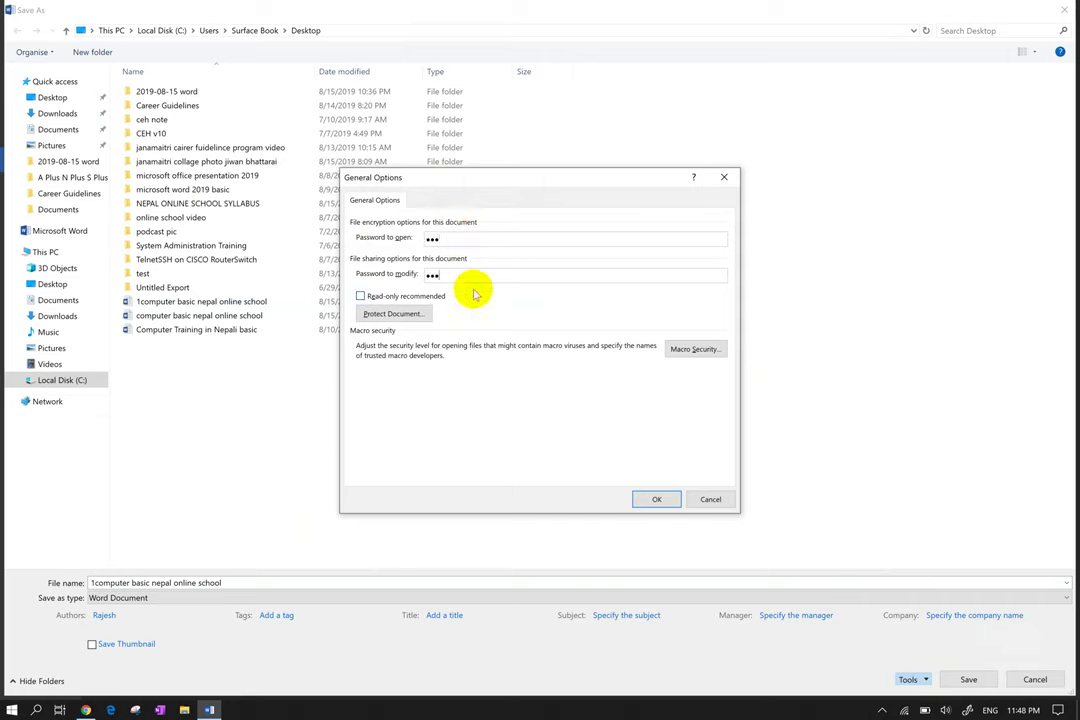
key("Escape")
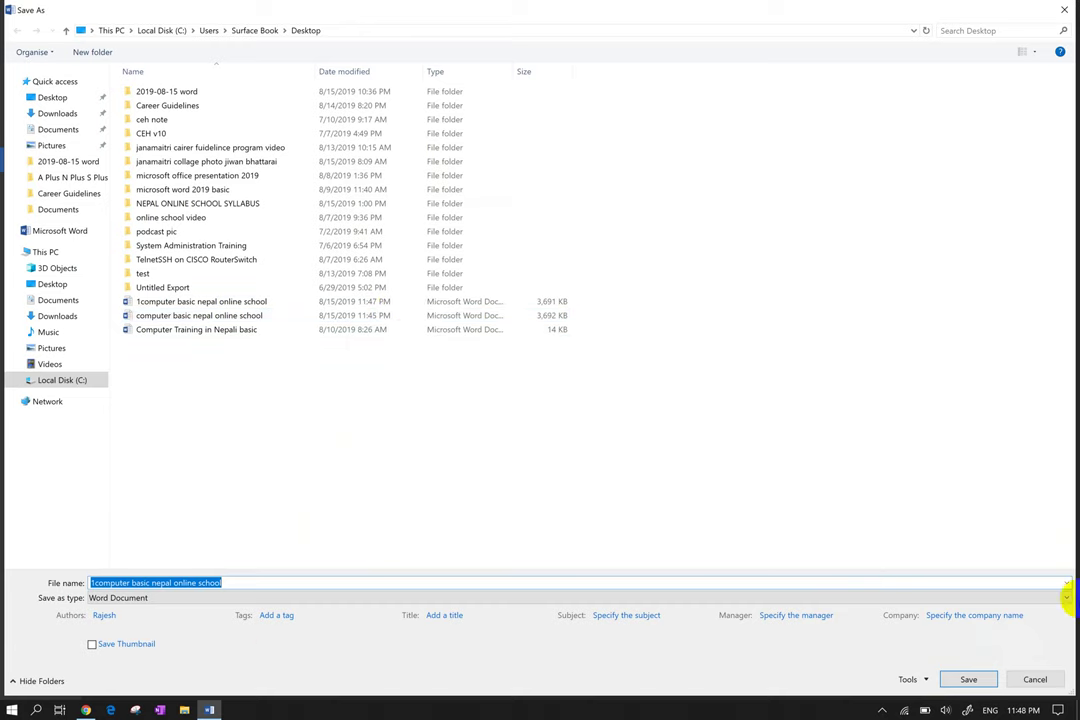
left_click(918, 680)
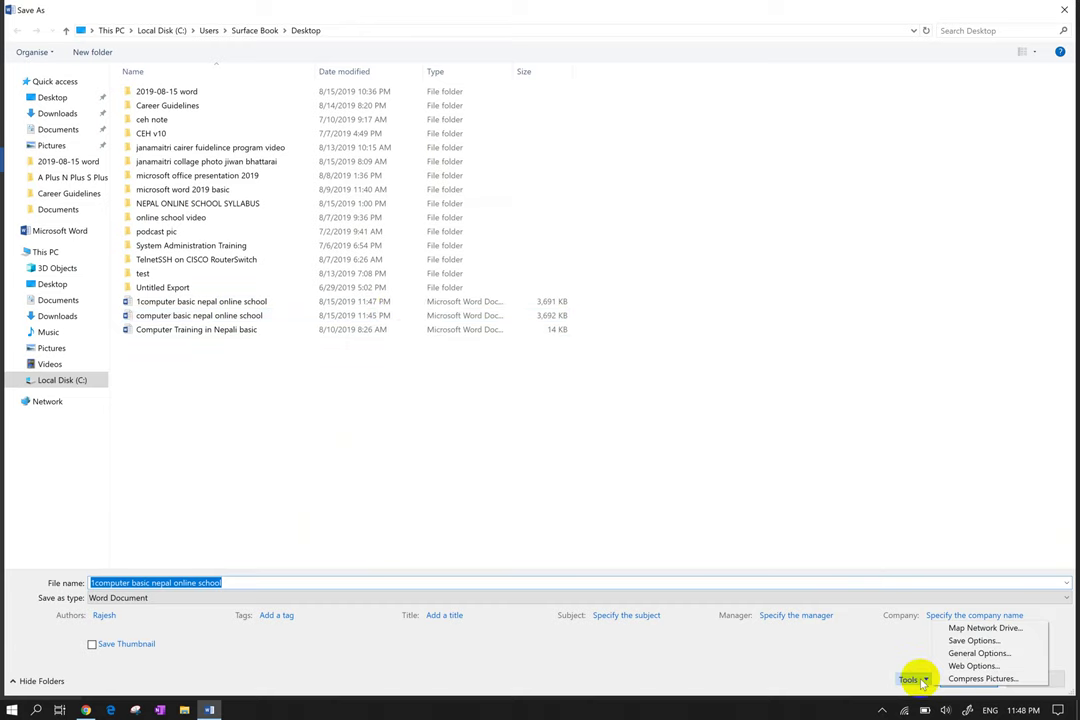
- Enter a password to open and a password to modify in General Options, confirming each
left_click(965, 653)
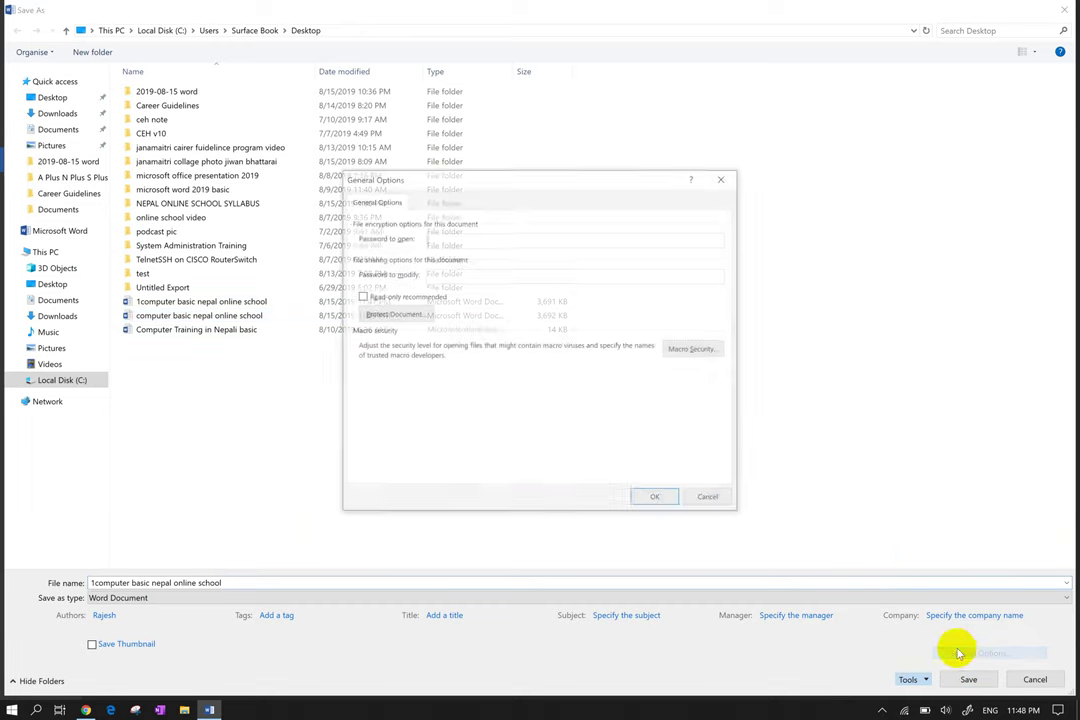
left_click(679, 349)
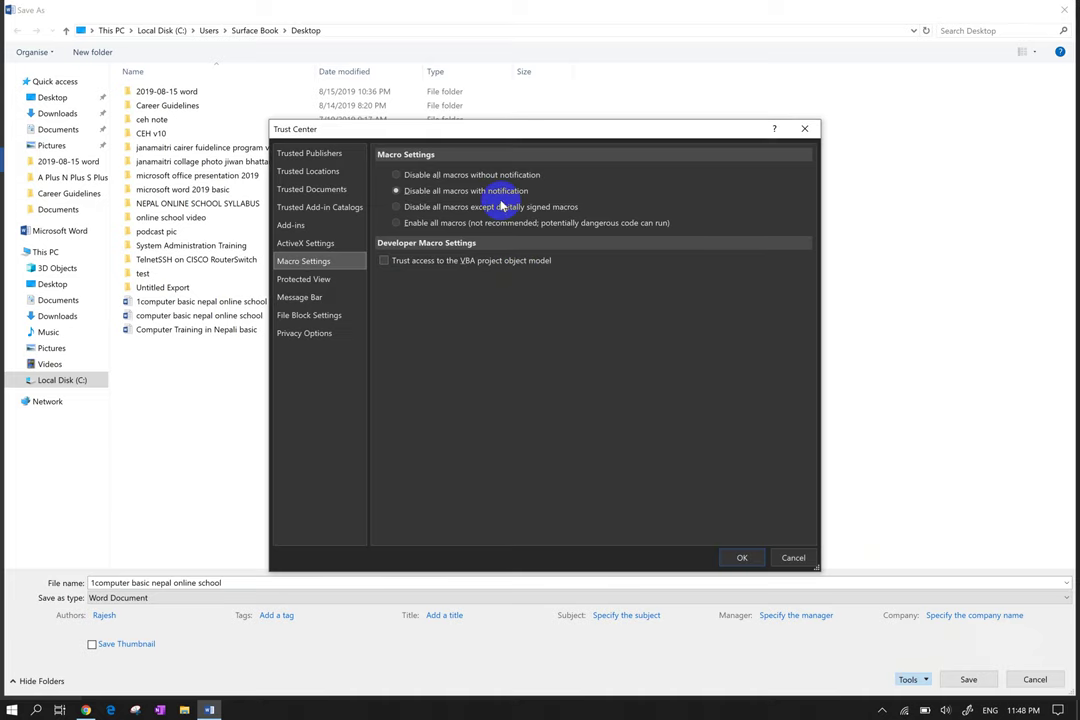
left_click(804, 128)
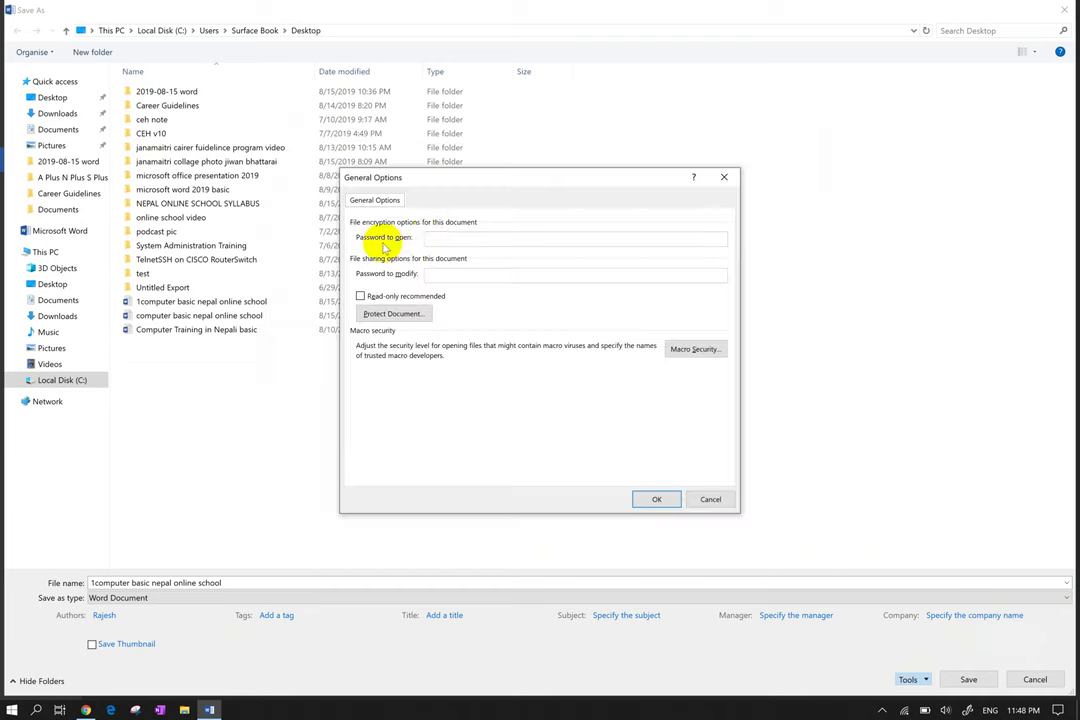
left_click(440, 237)
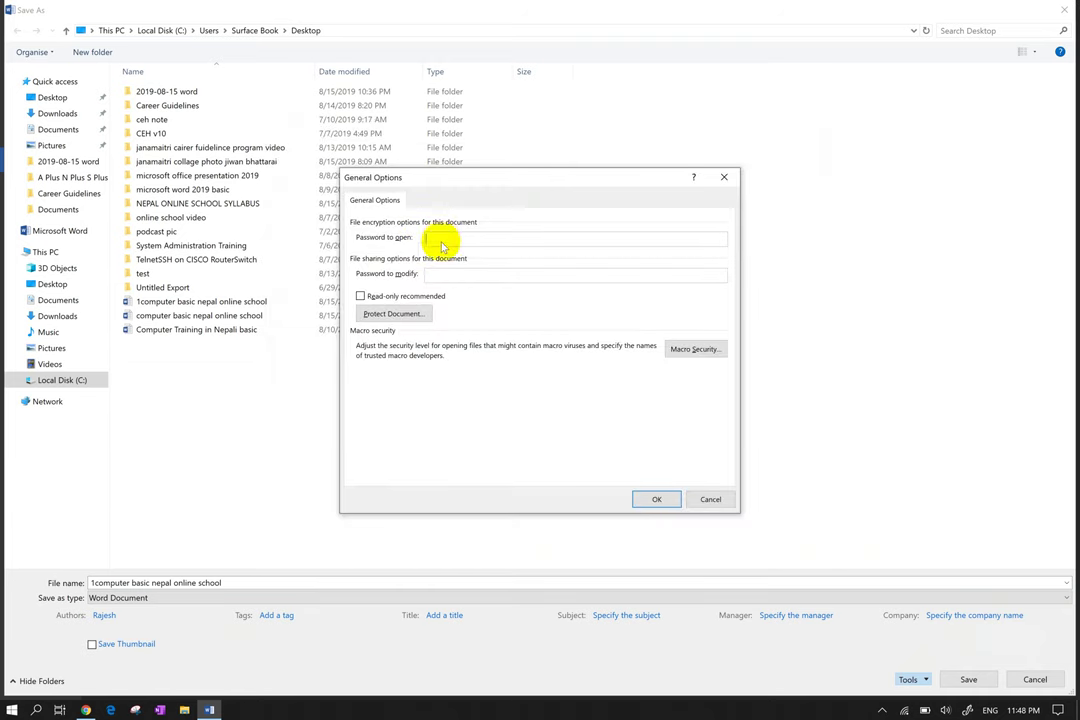
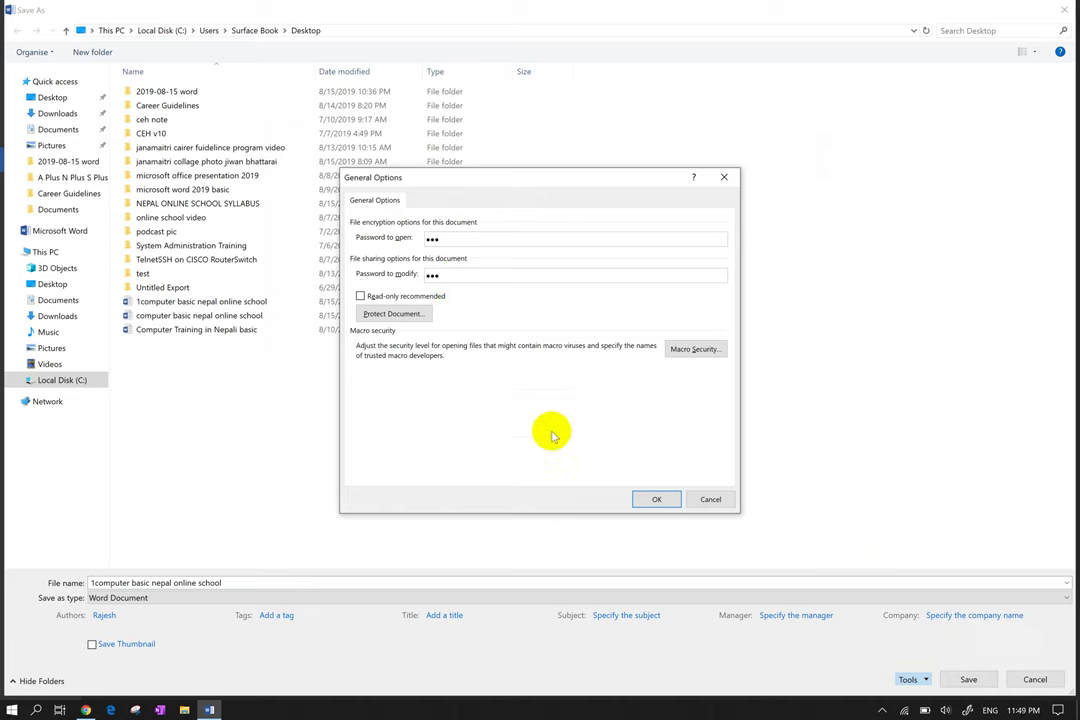
left_click(660, 500)
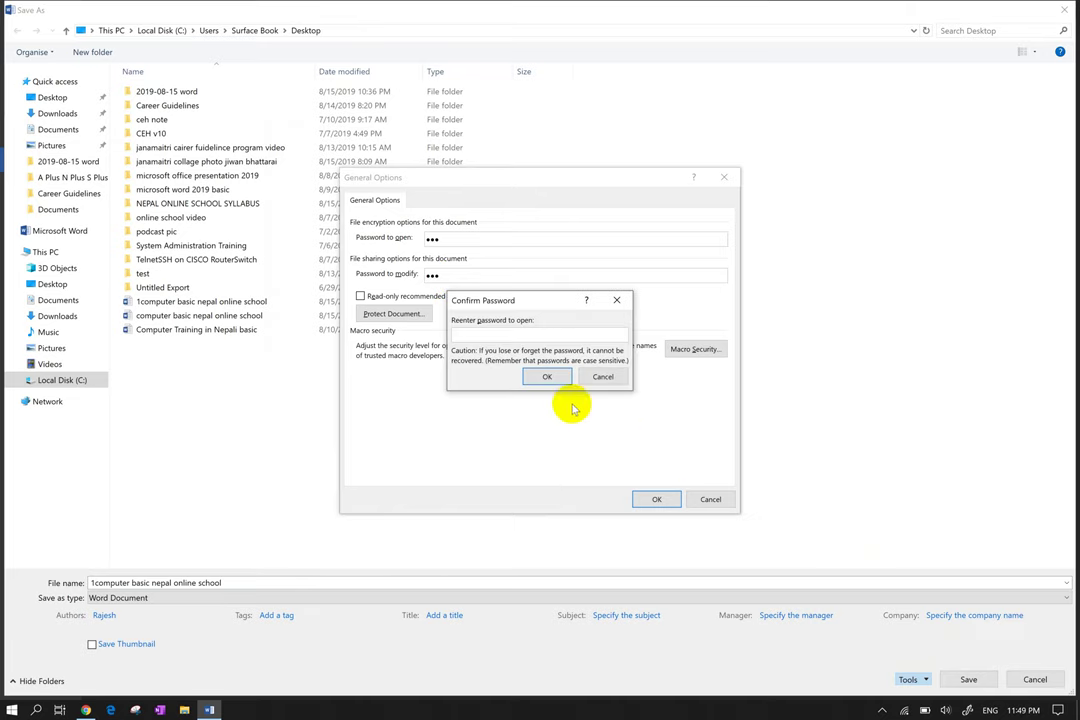
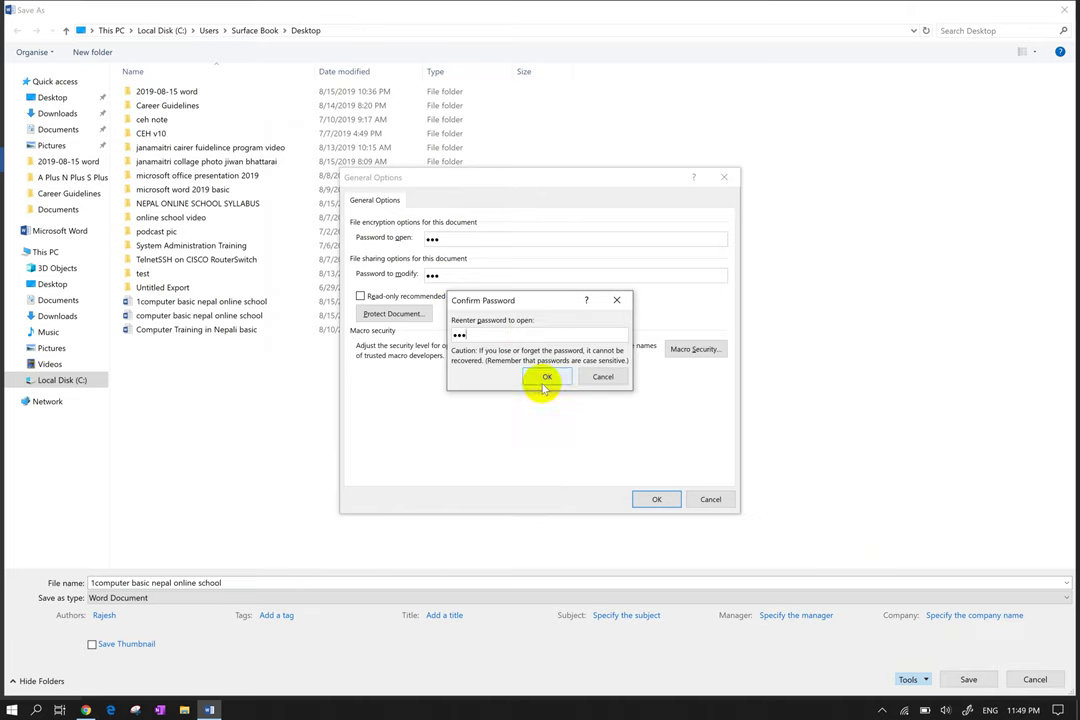
left_click(549, 379)
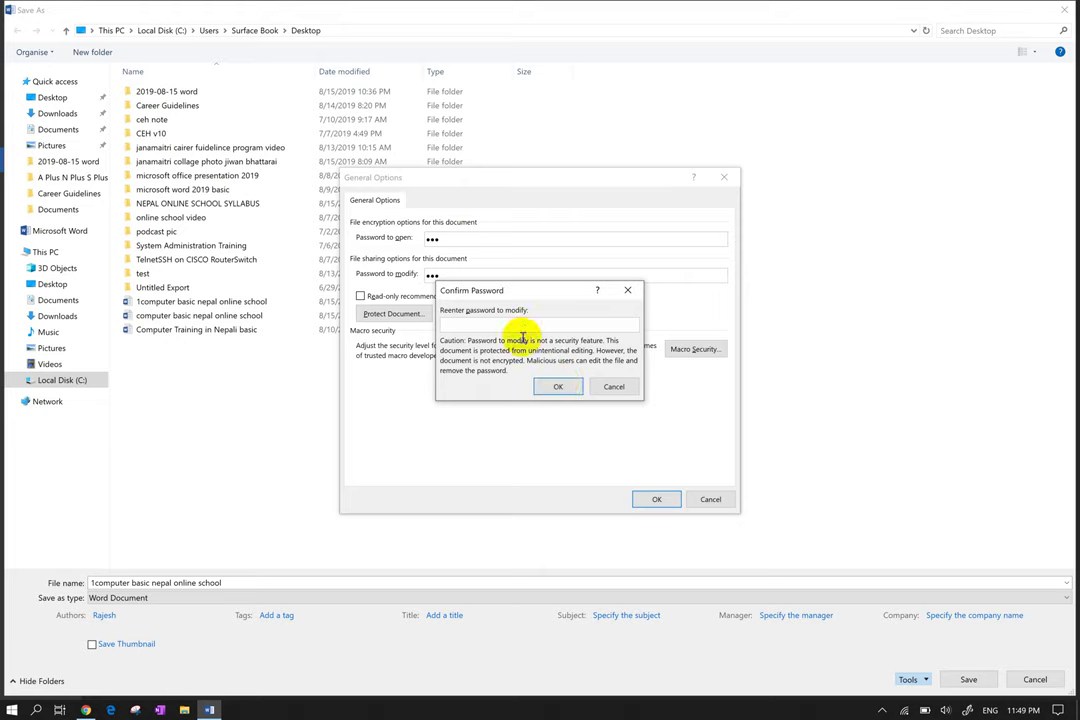
type("3")
left_click(558, 388)
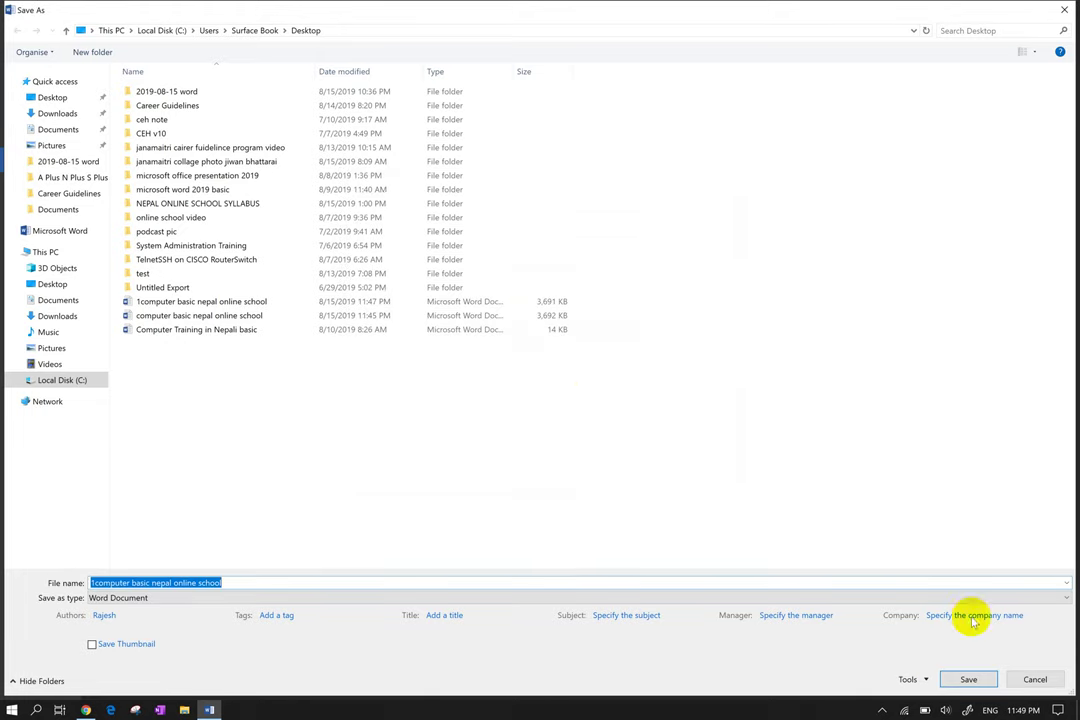
- Save '1computer basic nepal online school' with its passwords and close the Word window
left_click(965, 680)
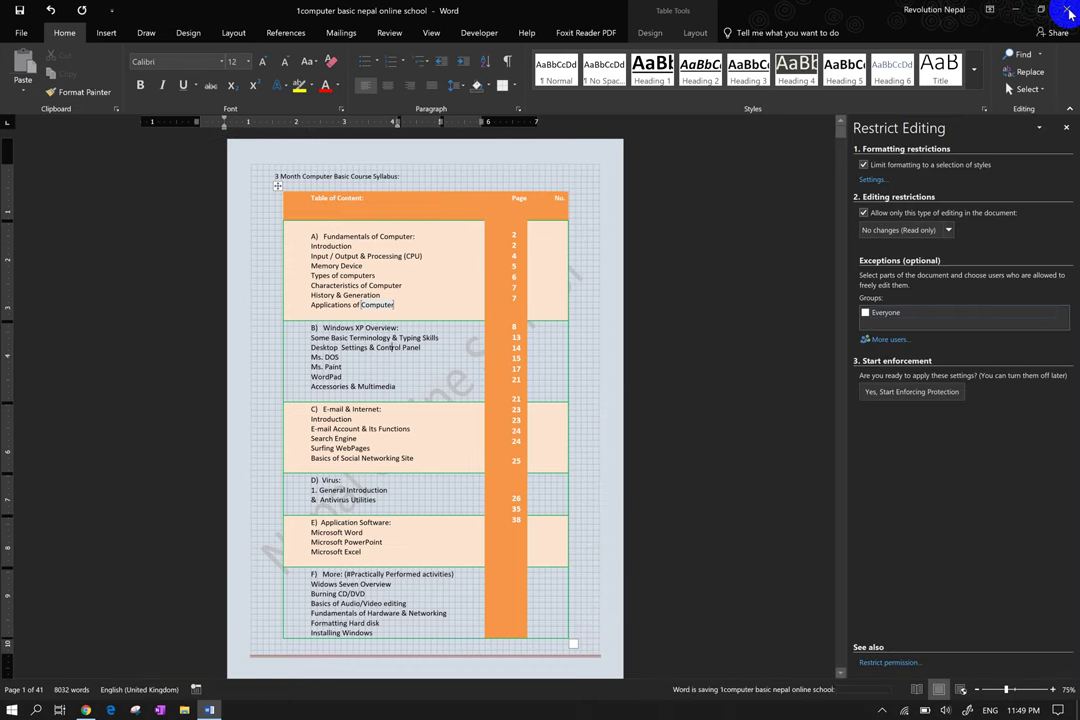
left_click(1068, 12)
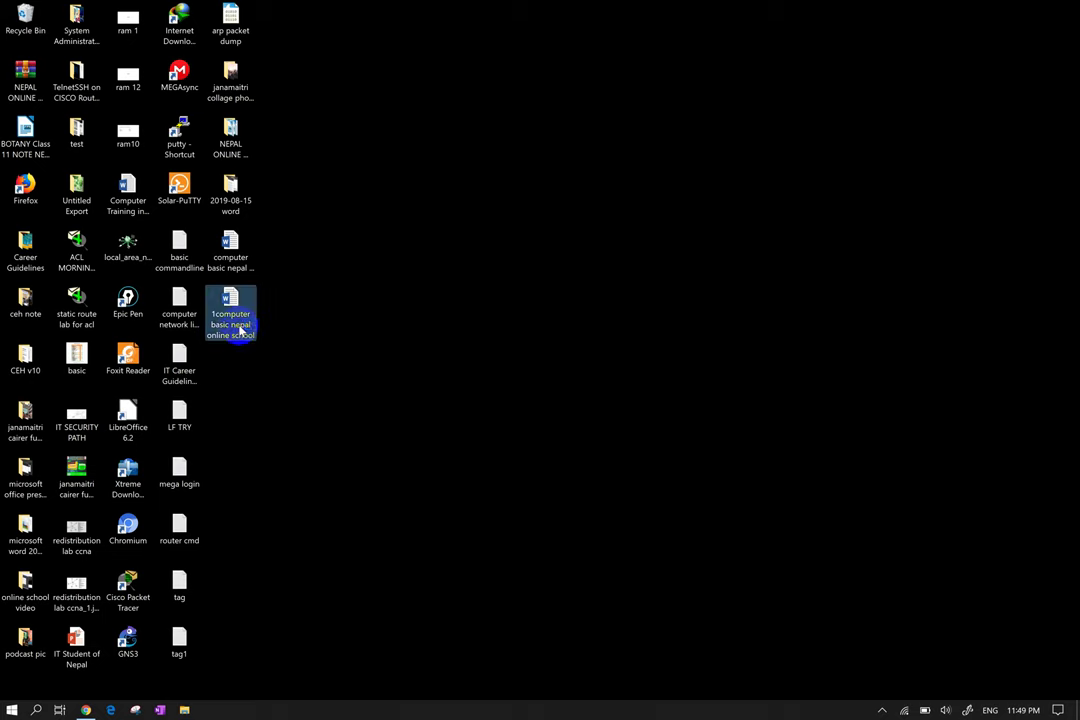
- Reopen '1computer basic nepal online school' from the desktop, entering the open password, then the modify password
double_click(243, 327)
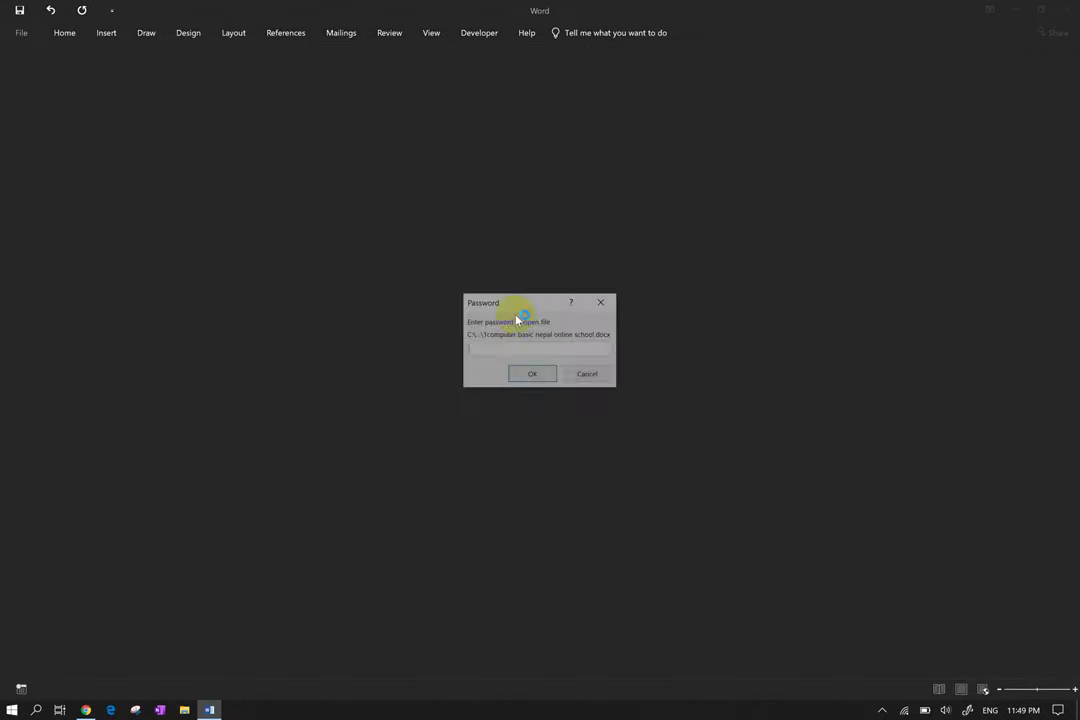
left_click(528, 309)
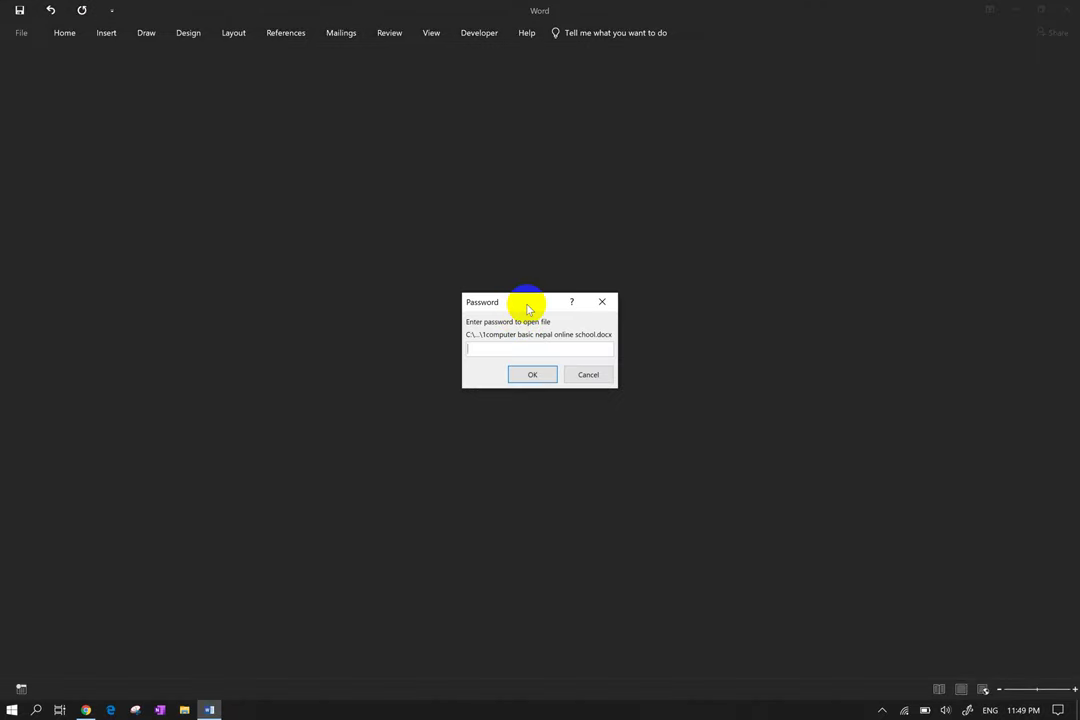
left_click(532, 377)
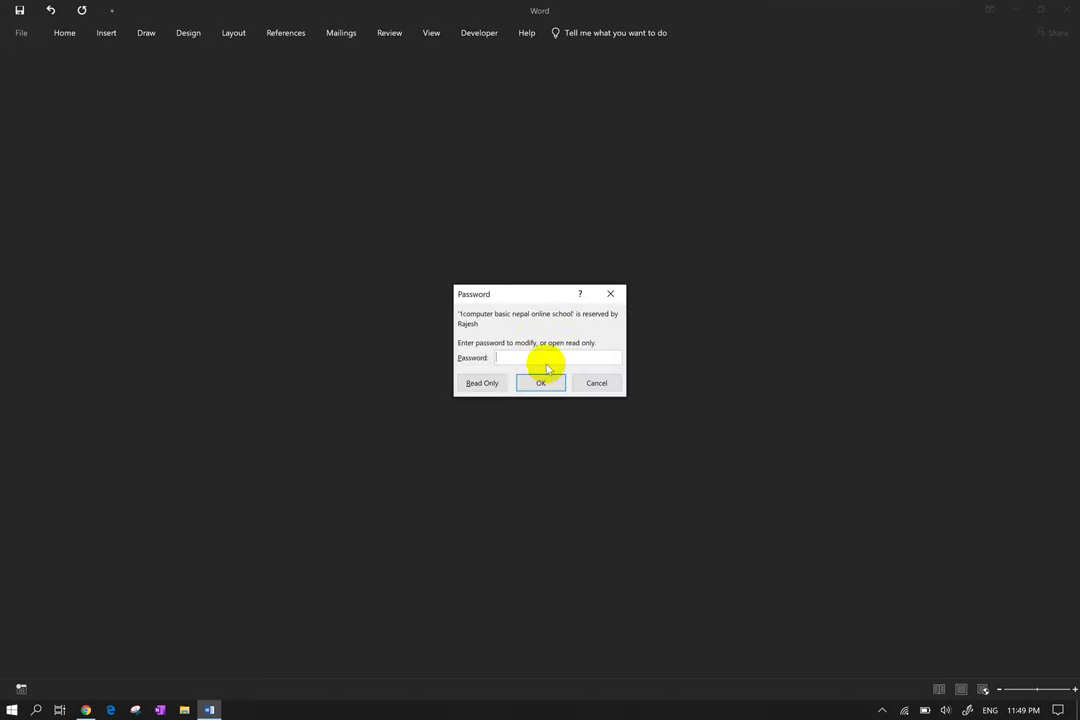
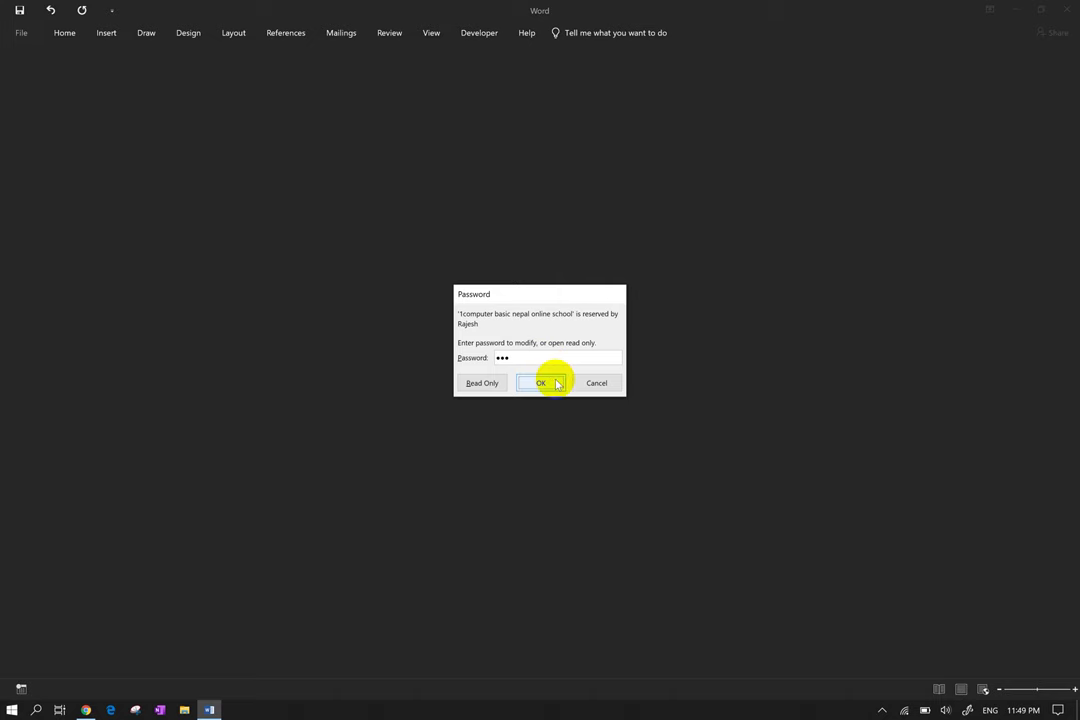
left_click(557, 384)
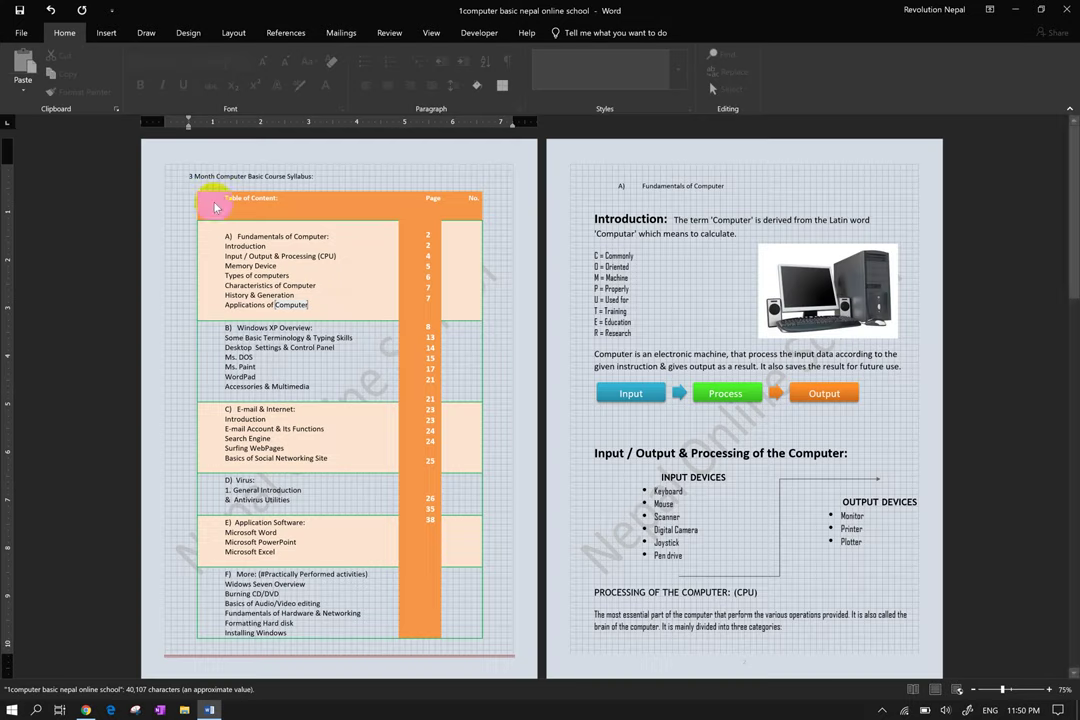
- Start a Save As of '1computer basic nepal online school' into the Desktop folder
left_click(25, 34)
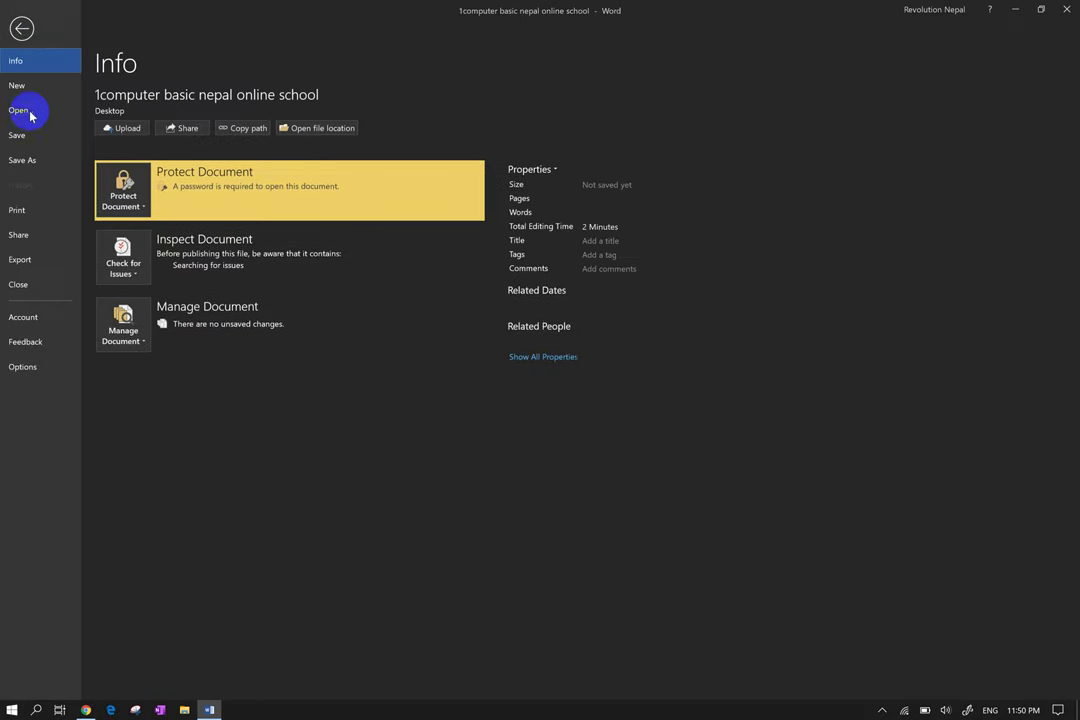
left_click(32, 161)
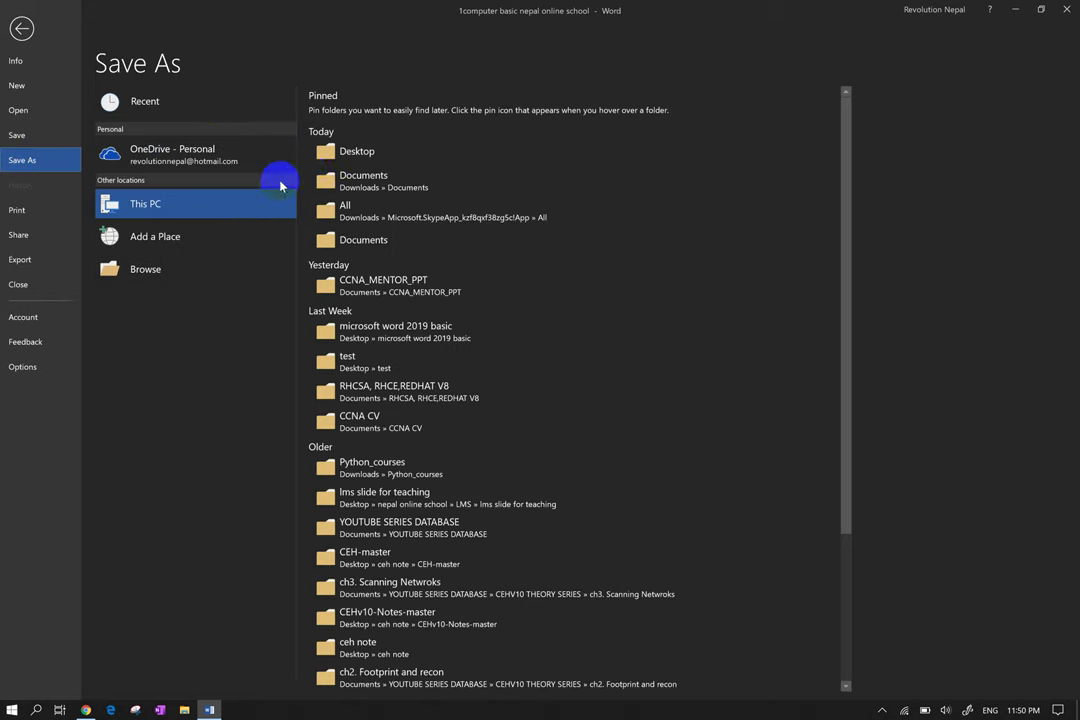
left_click(332, 154)
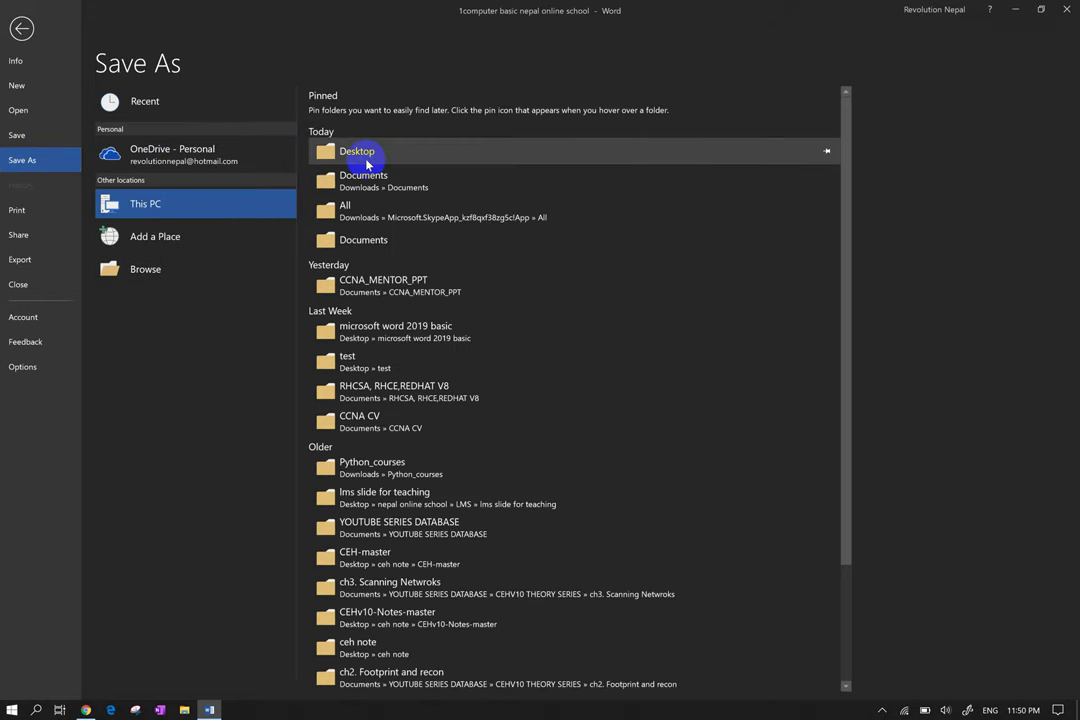
left_click(364, 158)
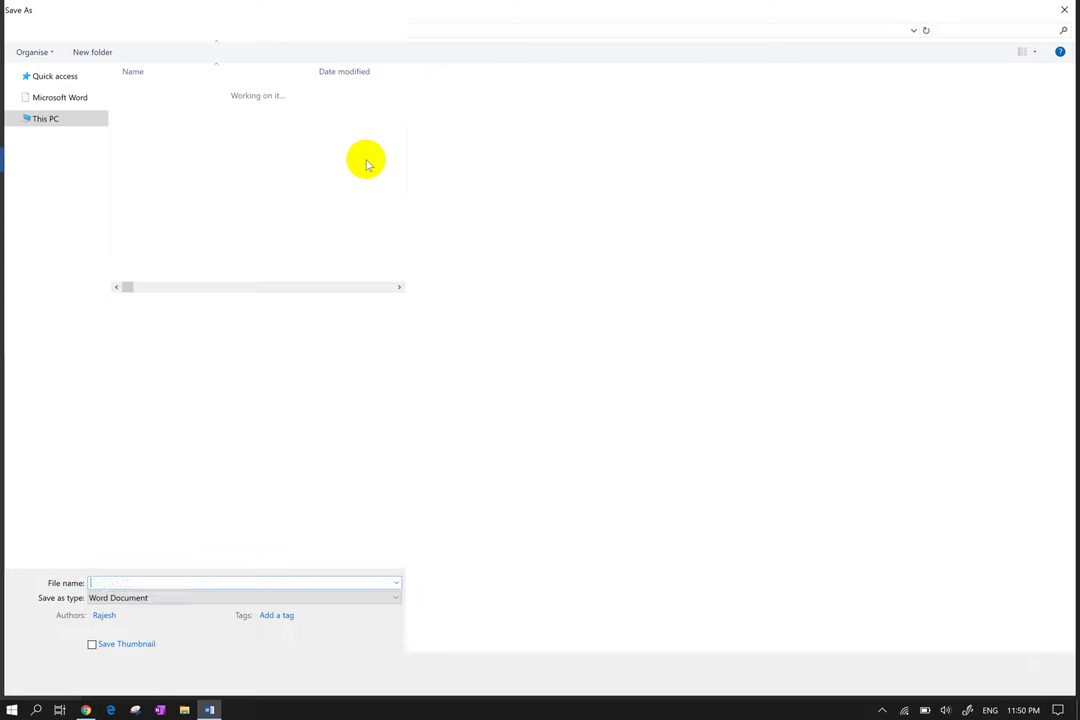
- Save the syllabus to the Desktop with PDF as the file type
left_click(177, 598)
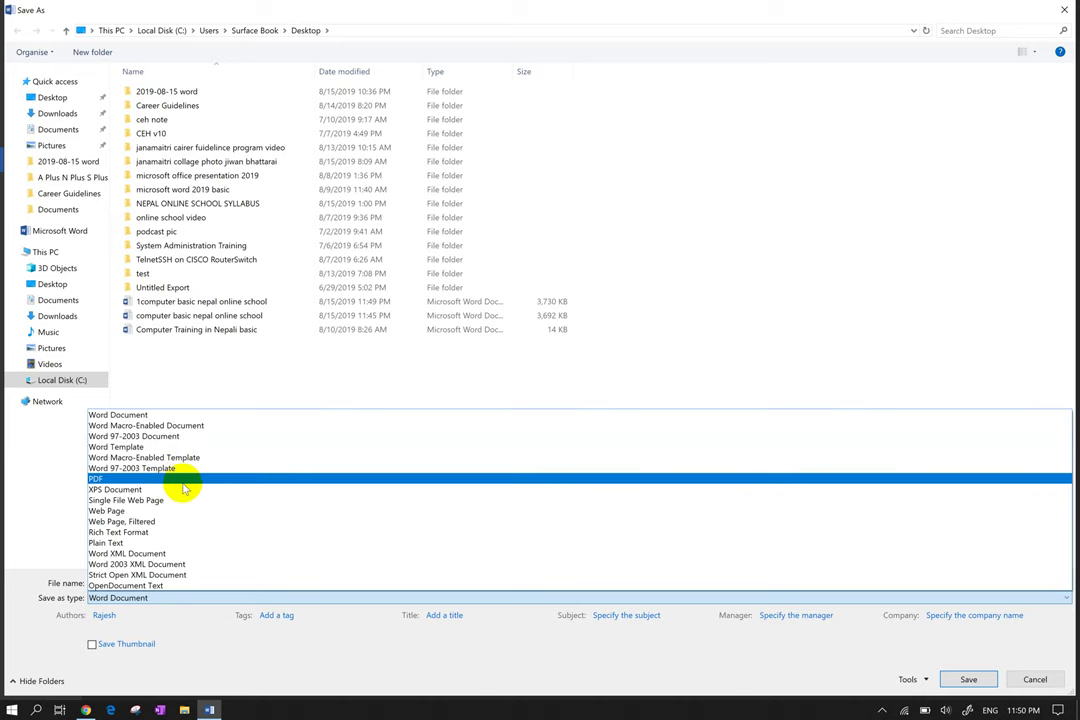
left_click(183, 481)
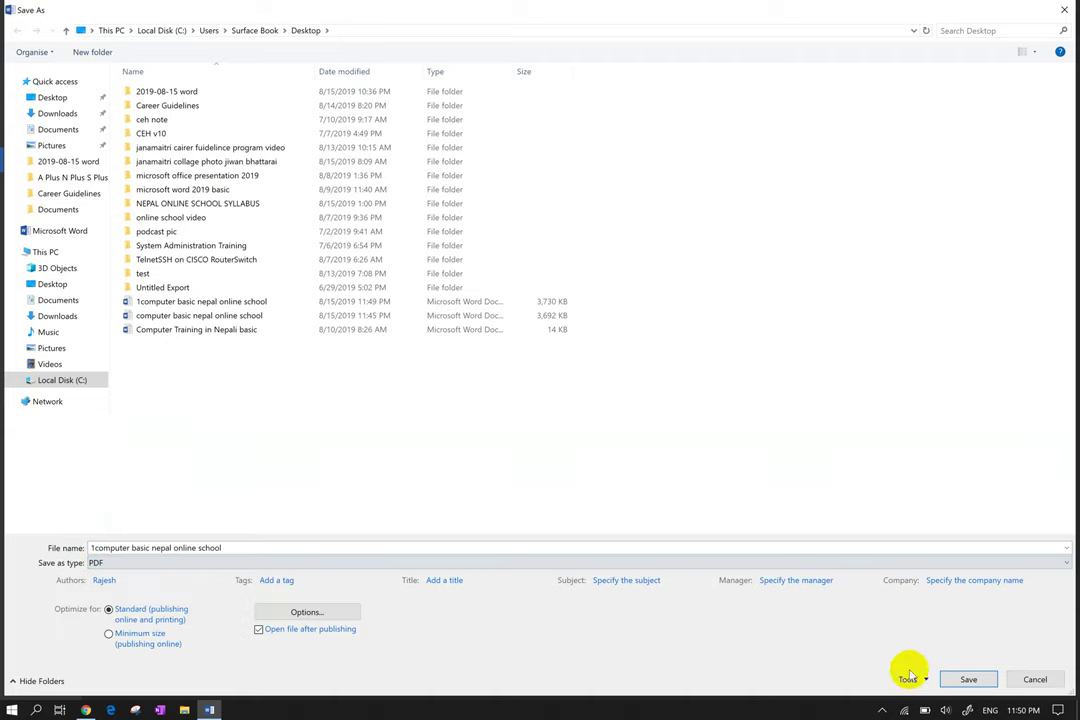
left_click(968, 679)
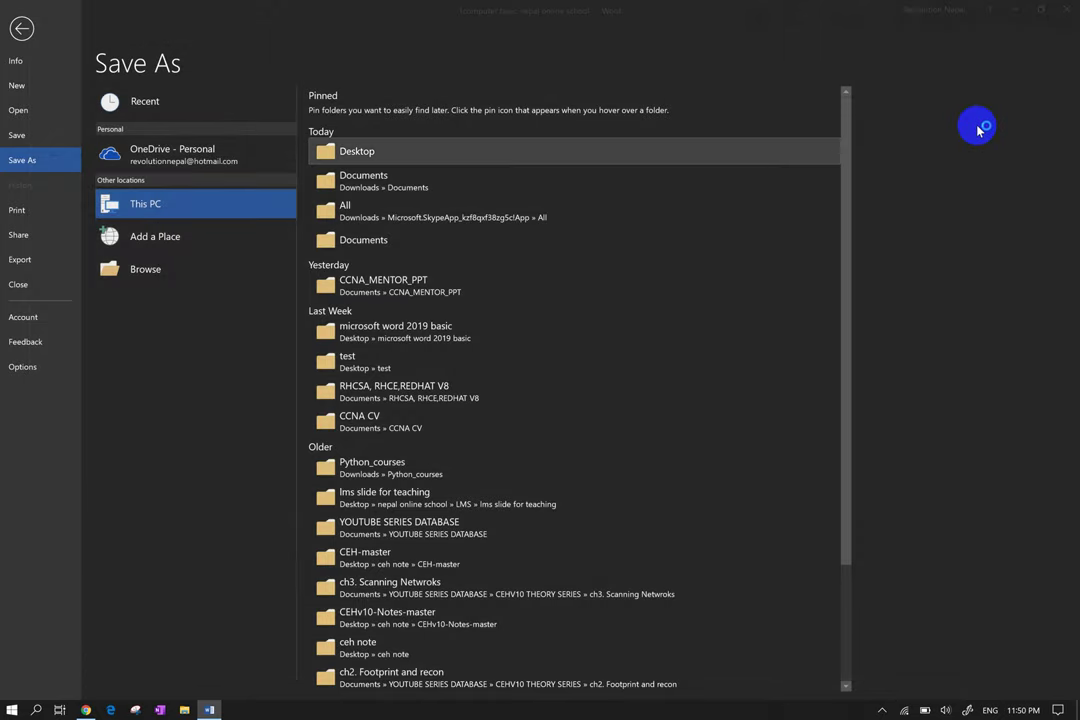
- Answer Yes to the password-protection warning so the PDF export completes
left_click(530, 396)
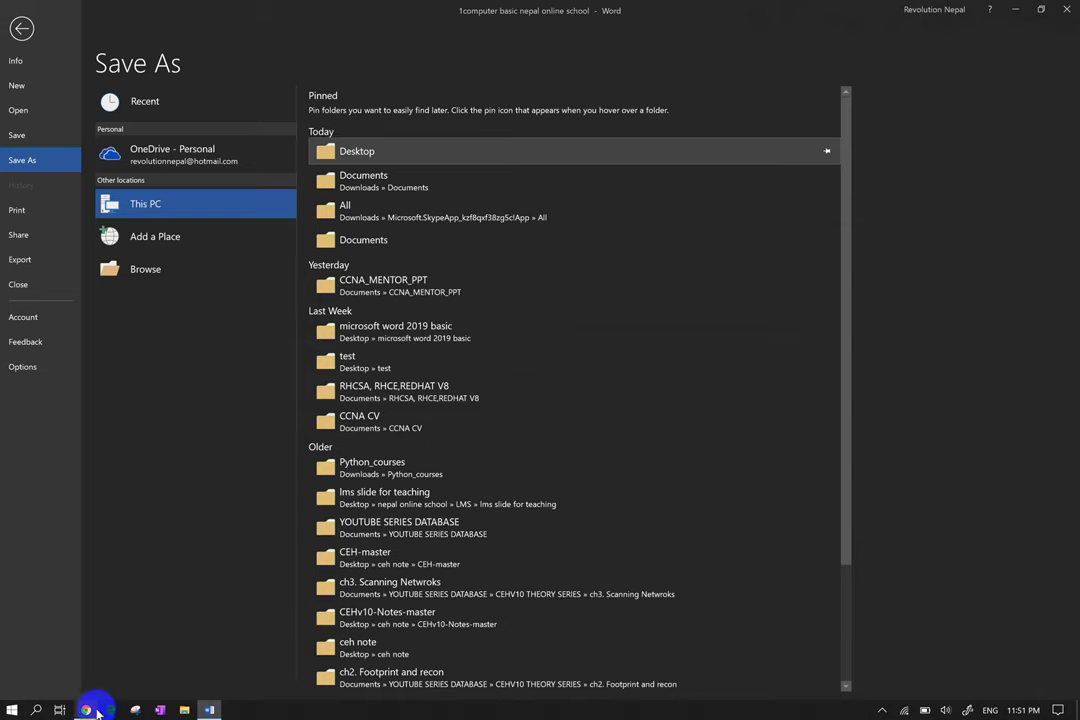
mouse_move(90, 711)
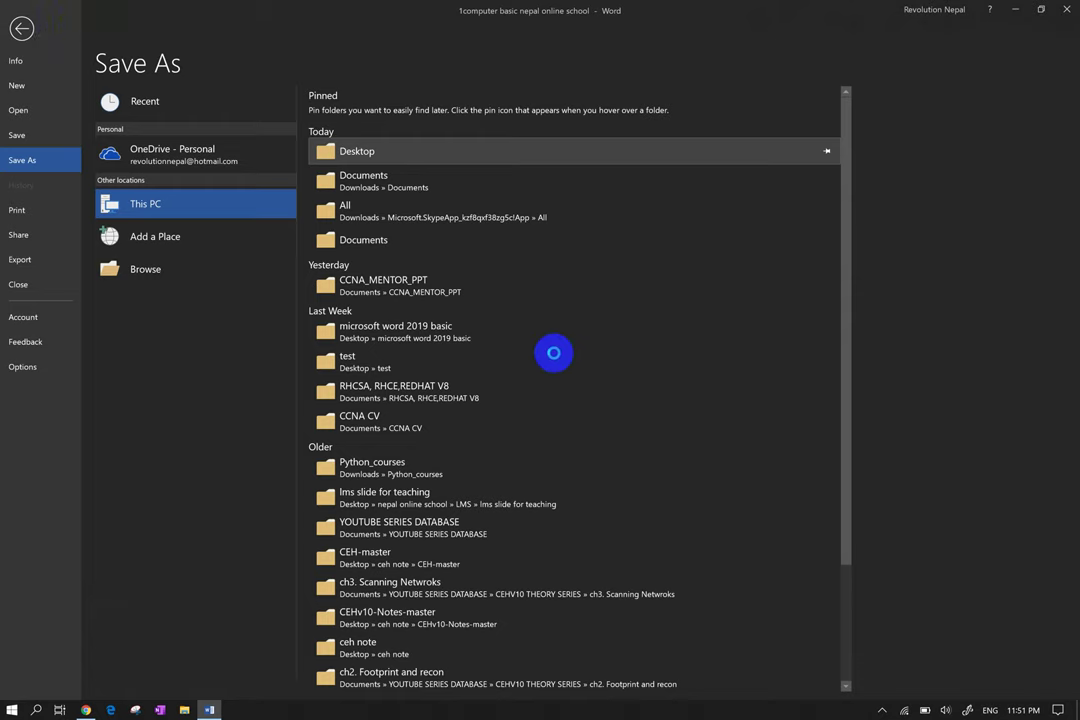
left_click(881, 710)
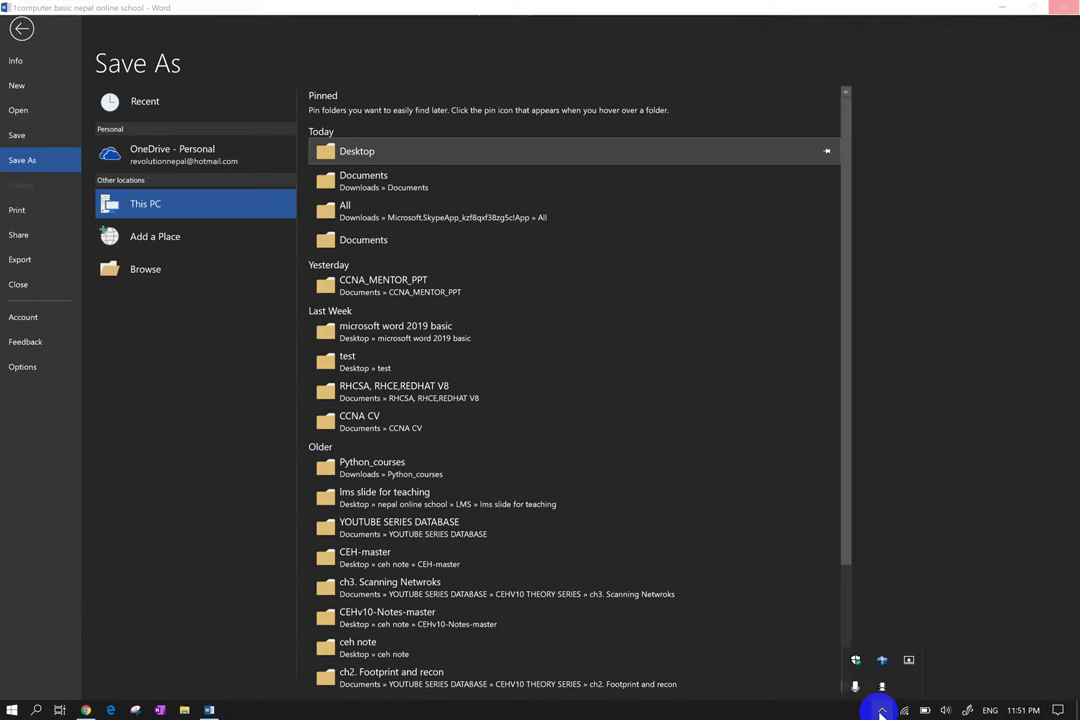
- Minimize Word to show the desktop, then stop the screen recorder from the notification area
left_click(1003, 7)
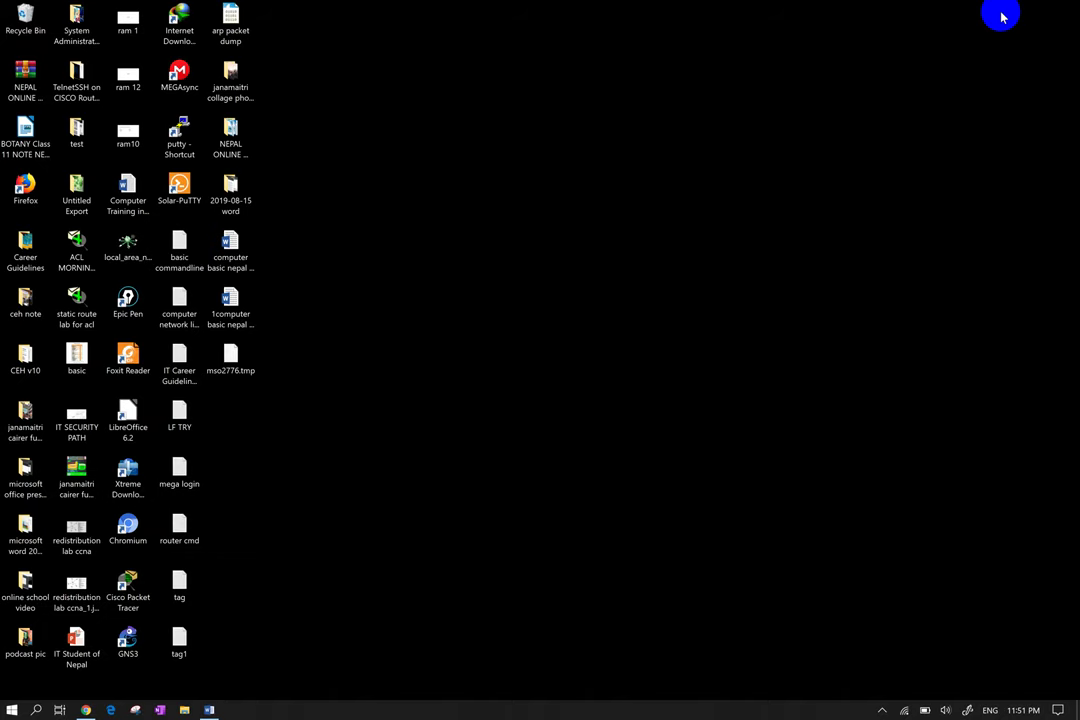
left_click(881, 710)
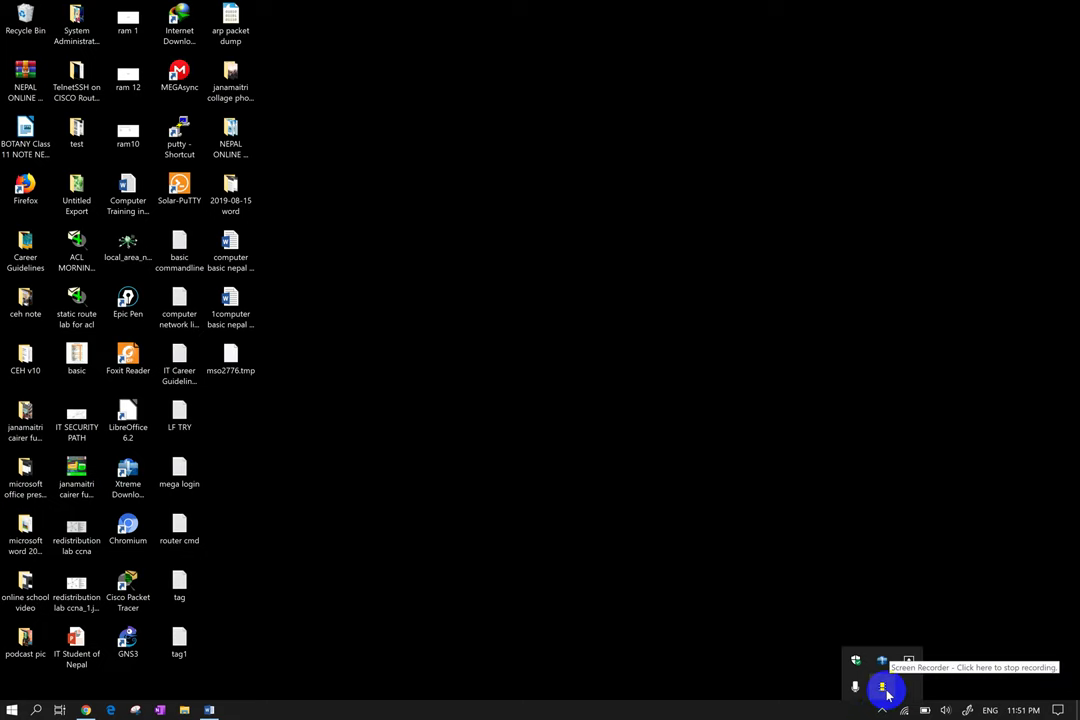
left_click(884, 690)
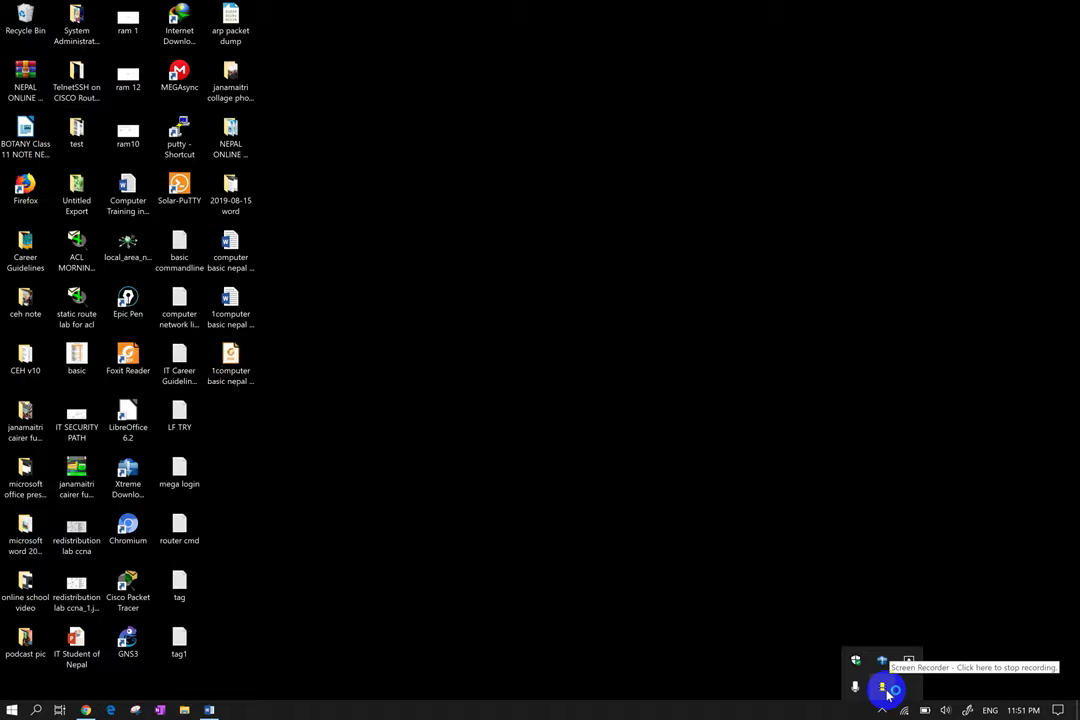